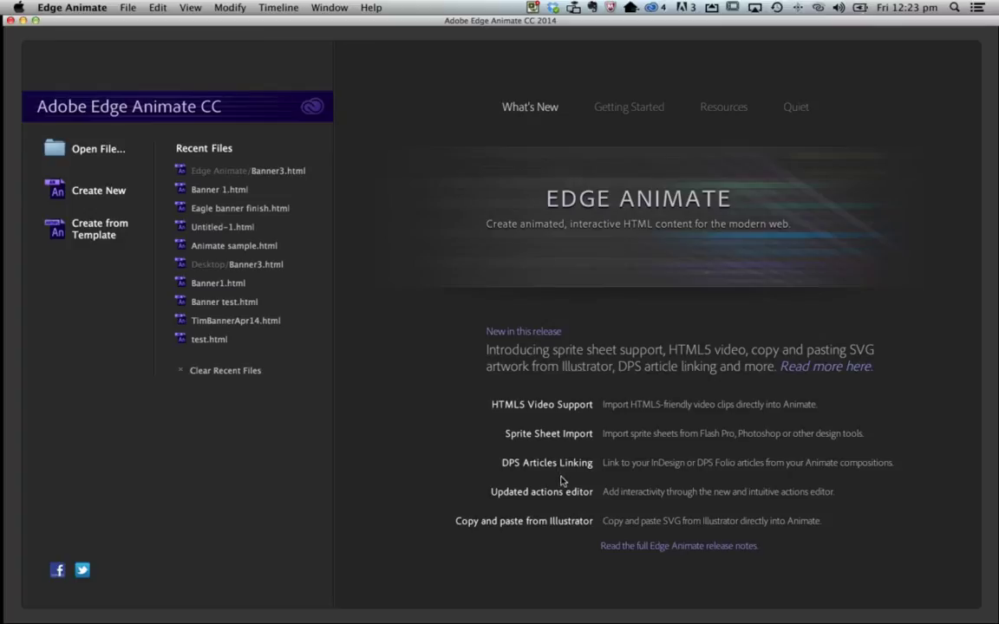
- Browse the in-app Getting Started lessons and the Resources list on the welcome screen
{"action": "left_click", "coordinate": [609, 107]}
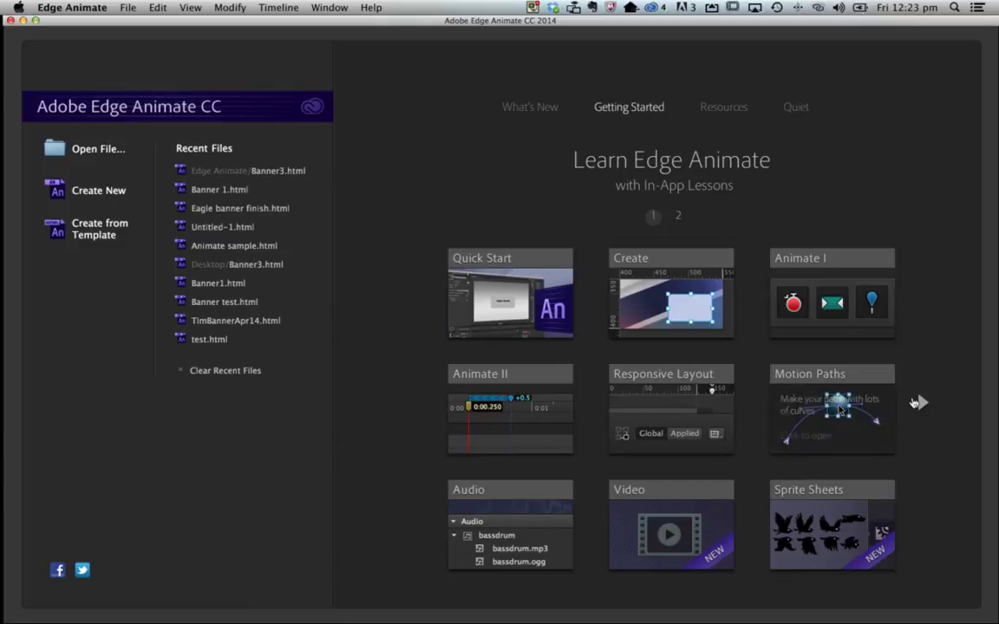
{"action": "left_click", "coordinate": [917, 402]}
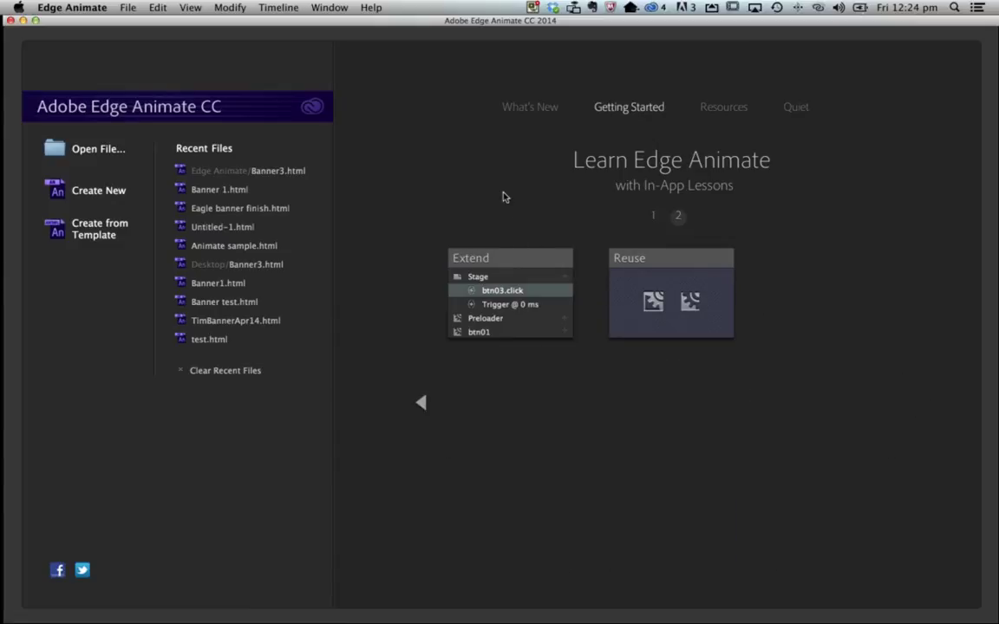
{"action": "left_click", "coordinate": [647, 215]}
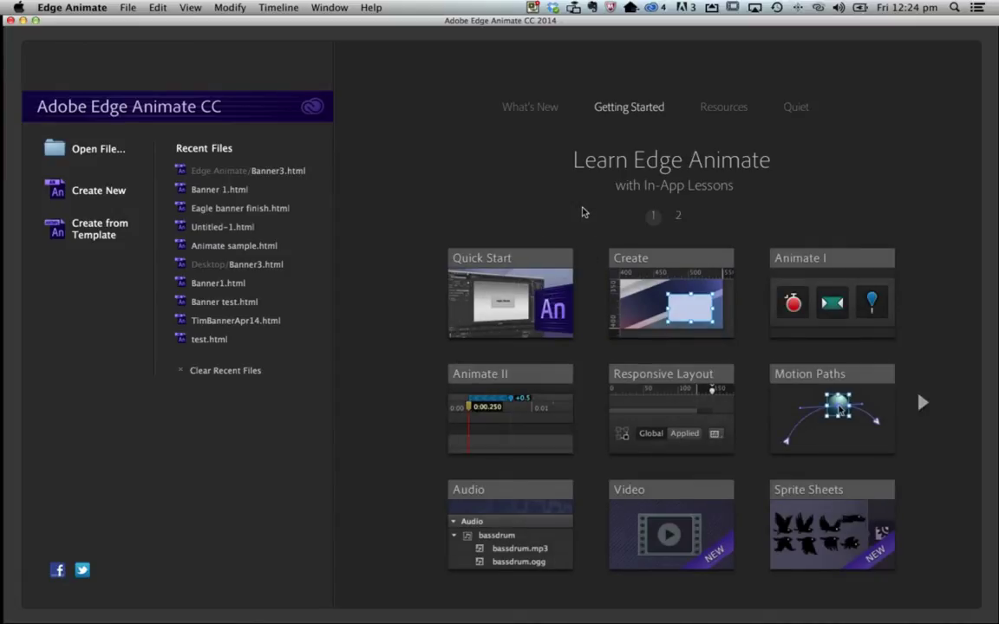
{"action": "left_click", "coordinate": [701, 107]}
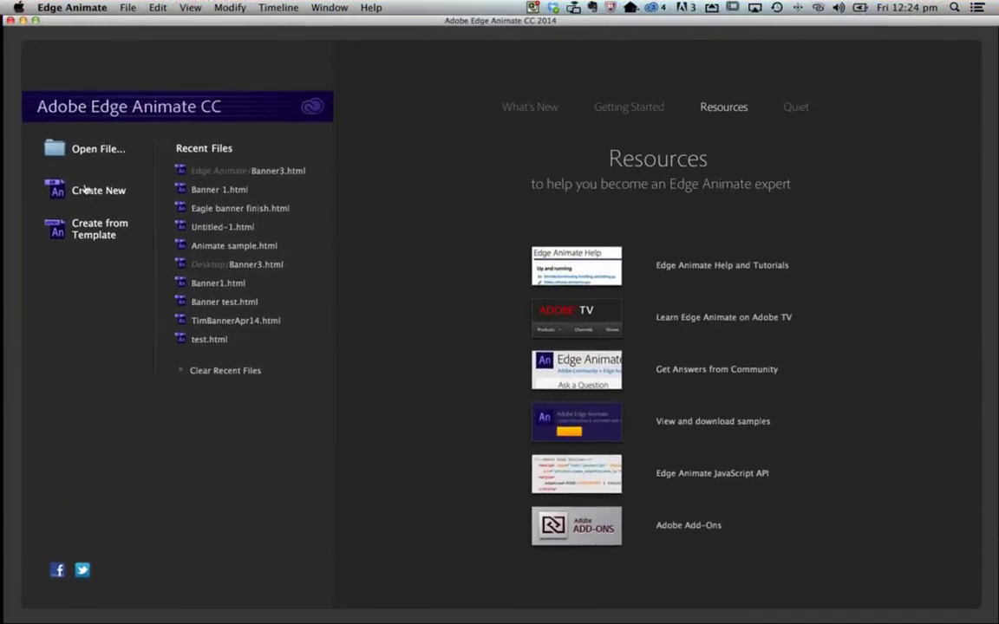
- Create a new composition and reduce the stage height to 127 px, keeping the width at 550 px
{"action": "left_click", "coordinate": [85, 189]}
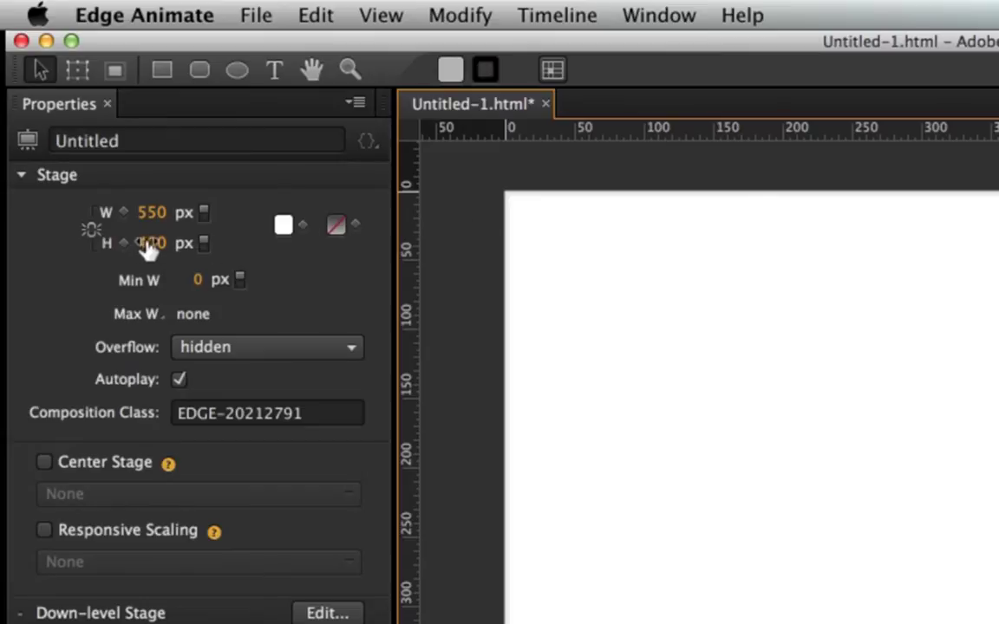
{"action": "left_click_drag", "start_coordinate": [145, 230], "coordinate": [78, 228]}
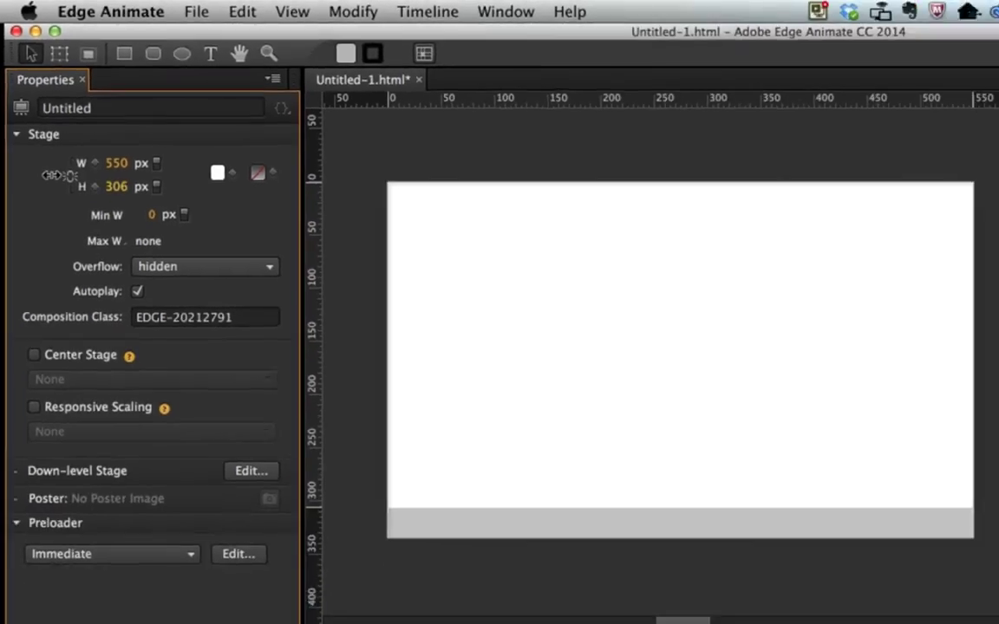
{"action": "left_click_drag", "start_coordinate": [52, 175], "coordinate": [51, 176]}
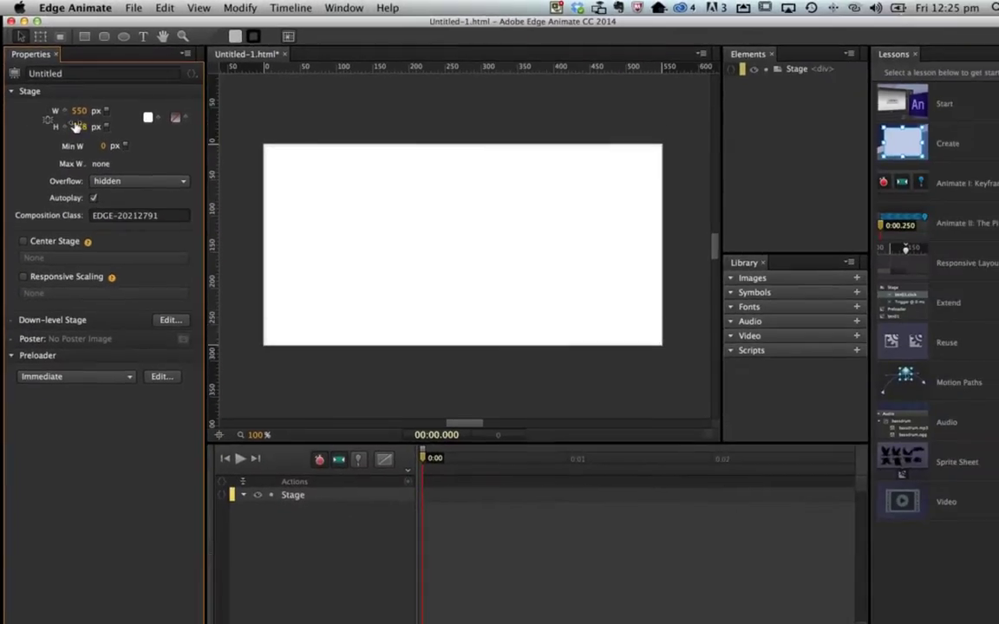
{"action": "left_click_drag", "start_coordinate": [114, 186], "coordinate": [83, 175]}
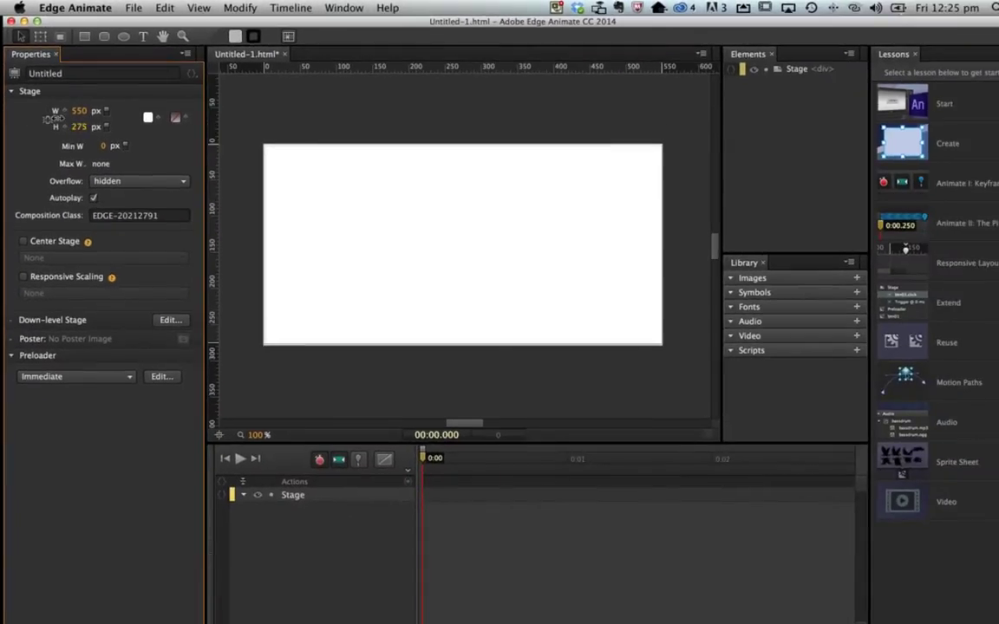
{"action": "mouse_move", "coordinate": [52, 117]}
{"action": "left_mouse_down"}
{"action": "mouse_move", "coordinate": [24, 108]}
{"action": "mouse_move", "coordinate": [73, 128]}
{"action": "mouse_move", "coordinate": [59, 106]}
{"action": "mouse_move", "coordinate": [40, 111]}
{"action": "left_mouse_up"}
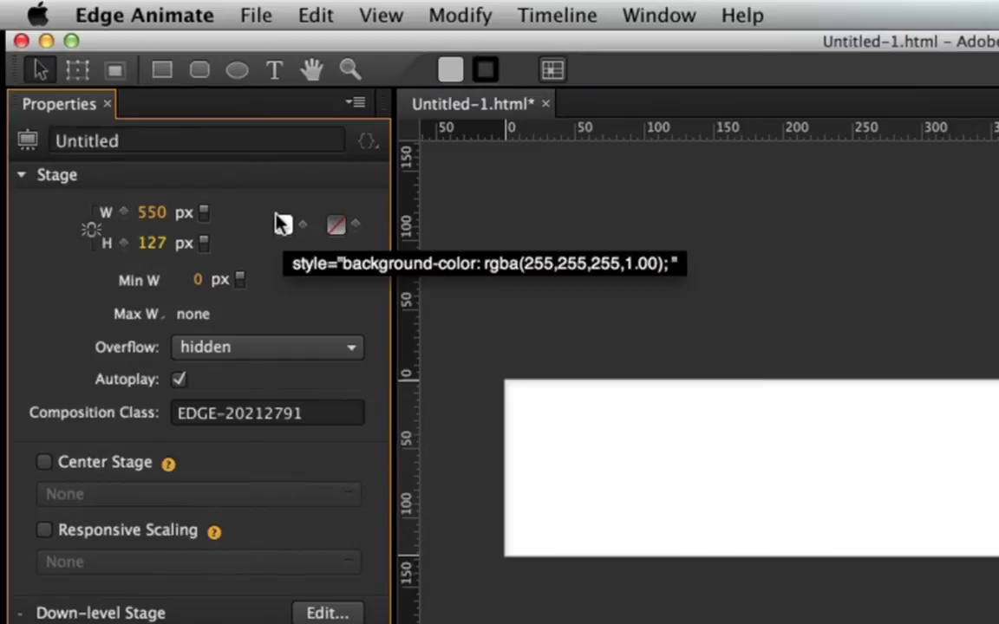
- Give the stage background a linear gradient from red rgba(225,12,47,1.00) to white at 270 degrees
{"action": "left_click", "coordinate": [282, 224]}
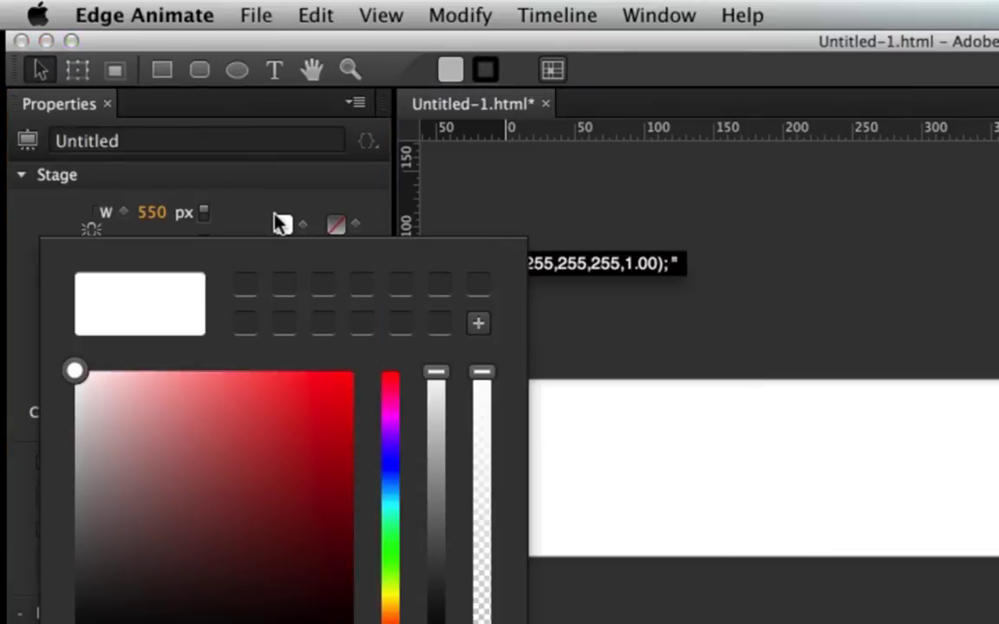
{"action": "left_click", "coordinate": [222, 221]}
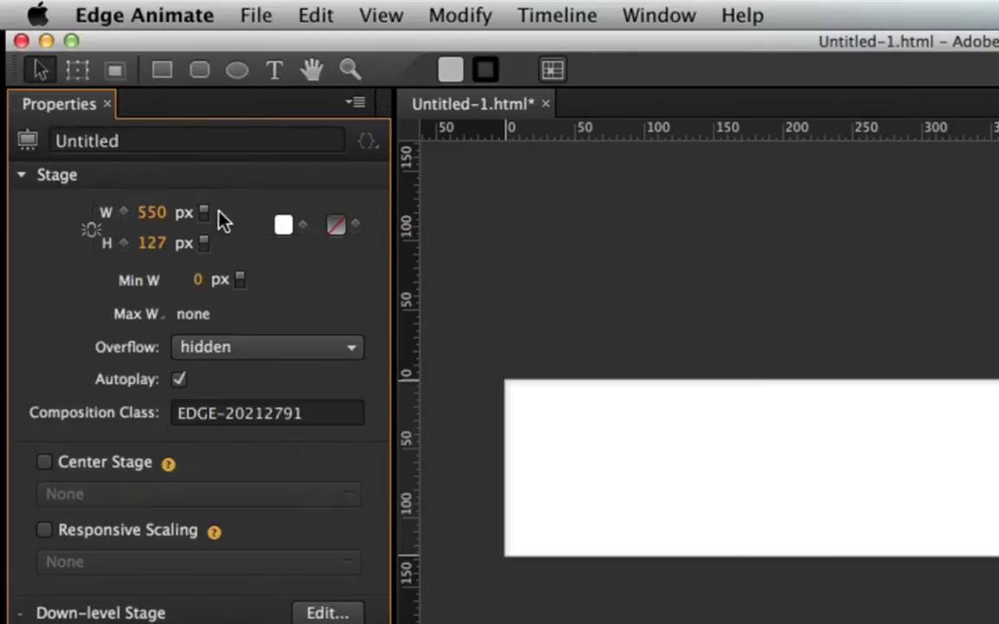
{"action": "left_click", "coordinate": [335, 227]}
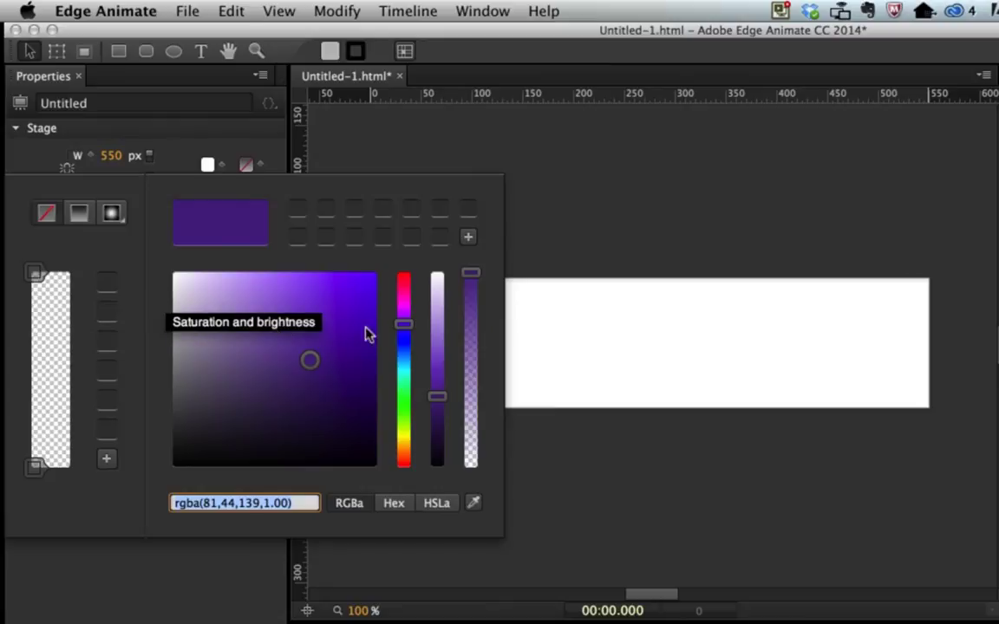
{"action": "left_click", "coordinate": [404, 321]}
{"action": "left_click_drag", "start_coordinate": [403, 303], "coordinate": [403, 276]}
{"action": "left_click_drag", "start_coordinate": [310, 358], "coordinate": [351, 299]}
{"action": "left_click_drag", "start_coordinate": [437, 357], "coordinate": [437, 340]}
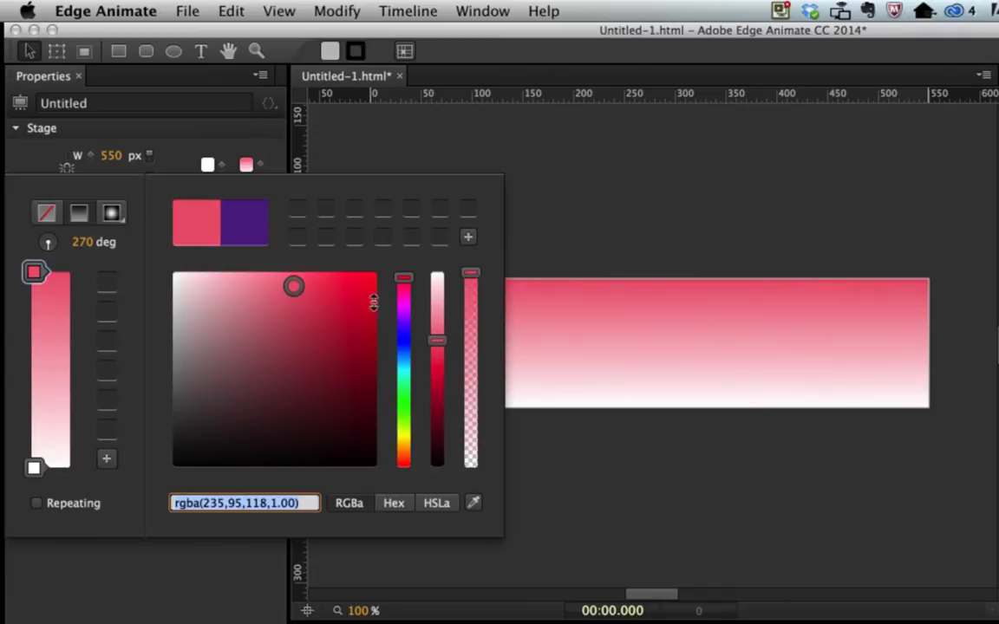
{"action": "left_click_drag", "start_coordinate": [293, 286], "coordinate": [362, 295]}
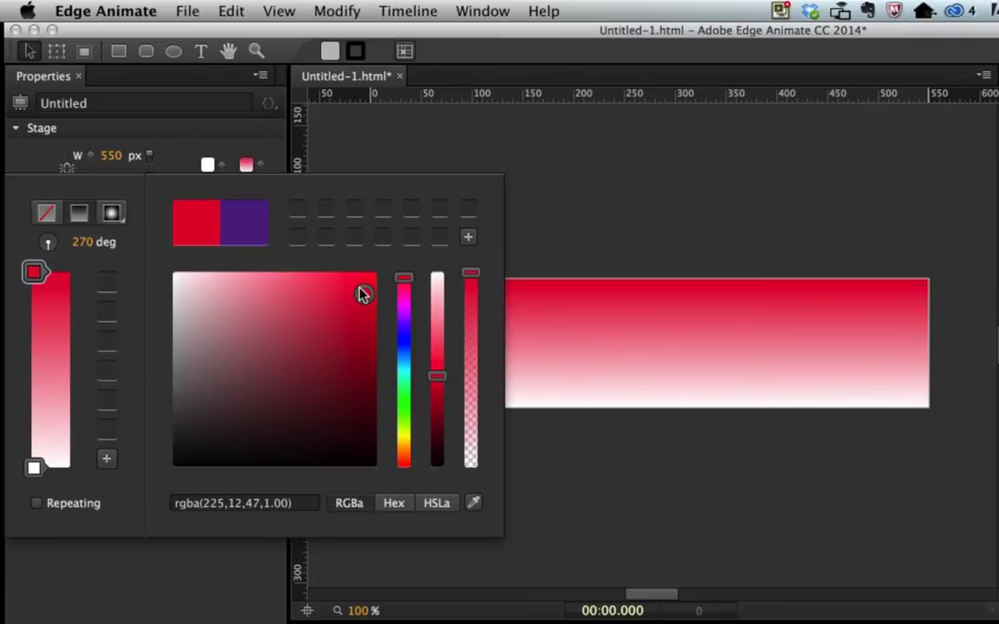
{"action": "left_click", "coordinate": [34, 466]}
{"action": "left_click_drag", "start_coordinate": [46, 425], "coordinate": [48, 467]}
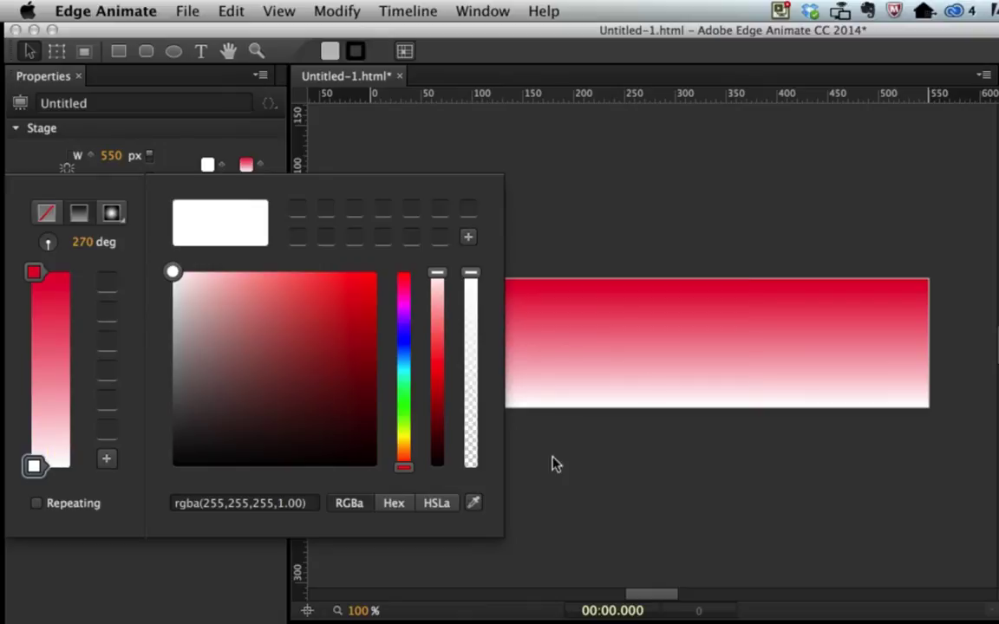
- Try a radial gradient on the stage background and switch it back to linear
{"action": "left_click", "coordinate": [112, 213]}
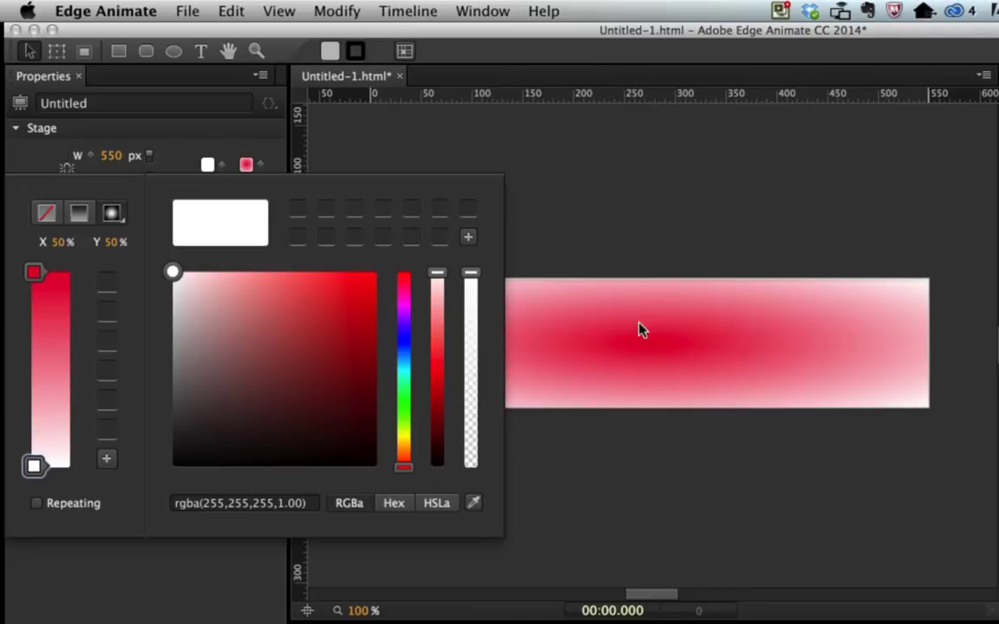
{"action": "left_click", "coordinate": [79, 213]}
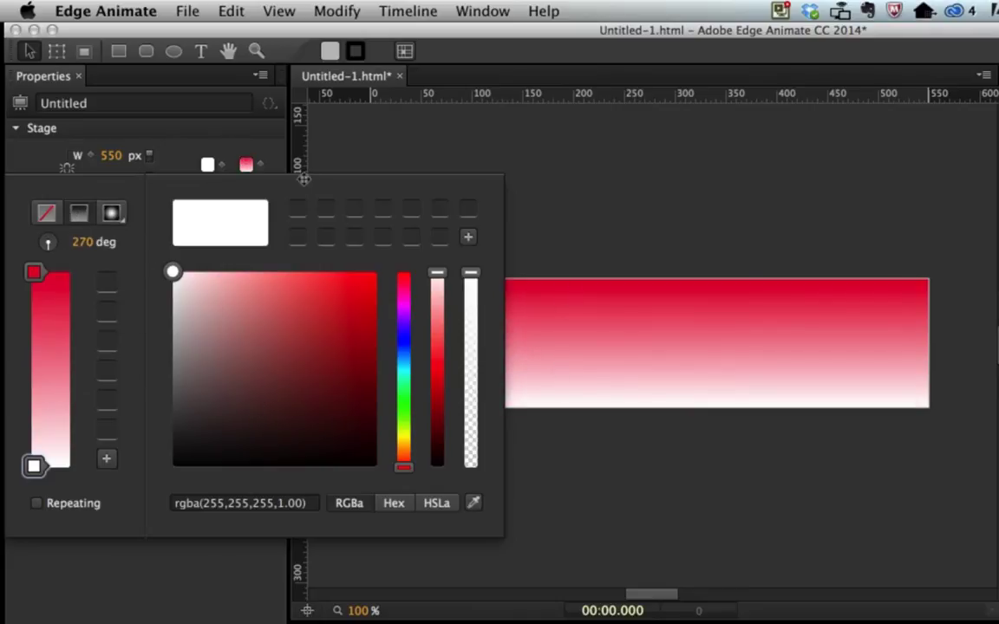
{"action": "left_click", "coordinate": [410, 161]}
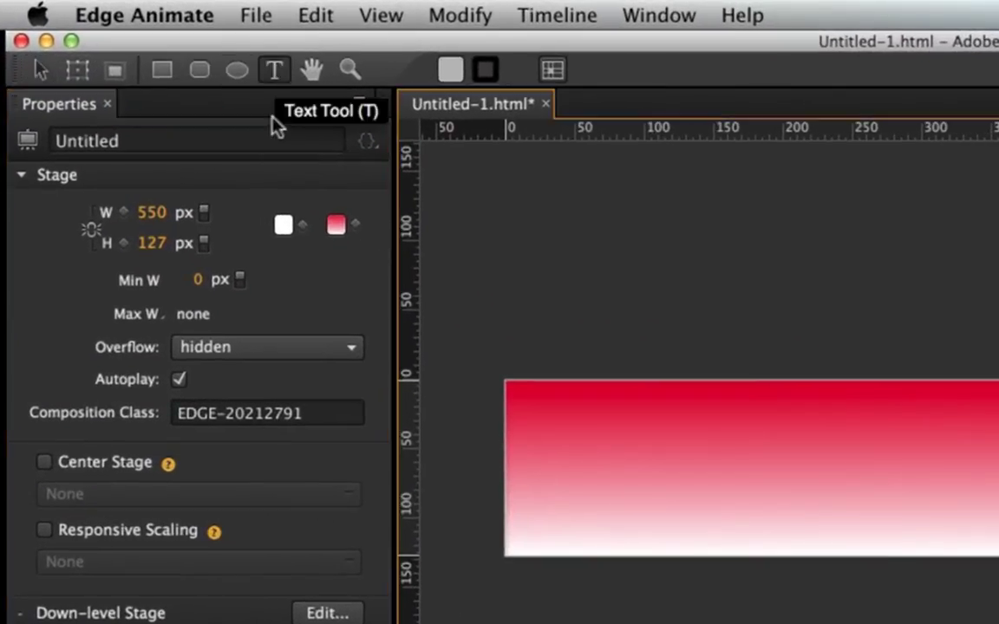
{"action": "left_click", "coordinate": [274, 69]}
{"action": "left_click_drag", "start_coordinate": [502, 277], "coordinate": [863, 328]}
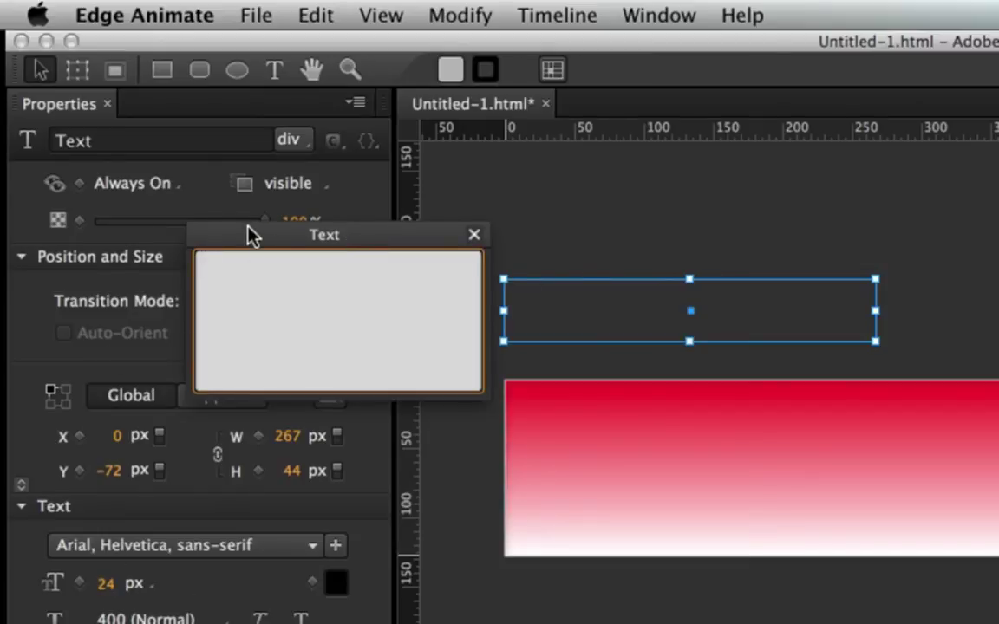
{"action": "left_click_drag", "start_coordinate": [250, 232], "coordinate": [551, 583]}
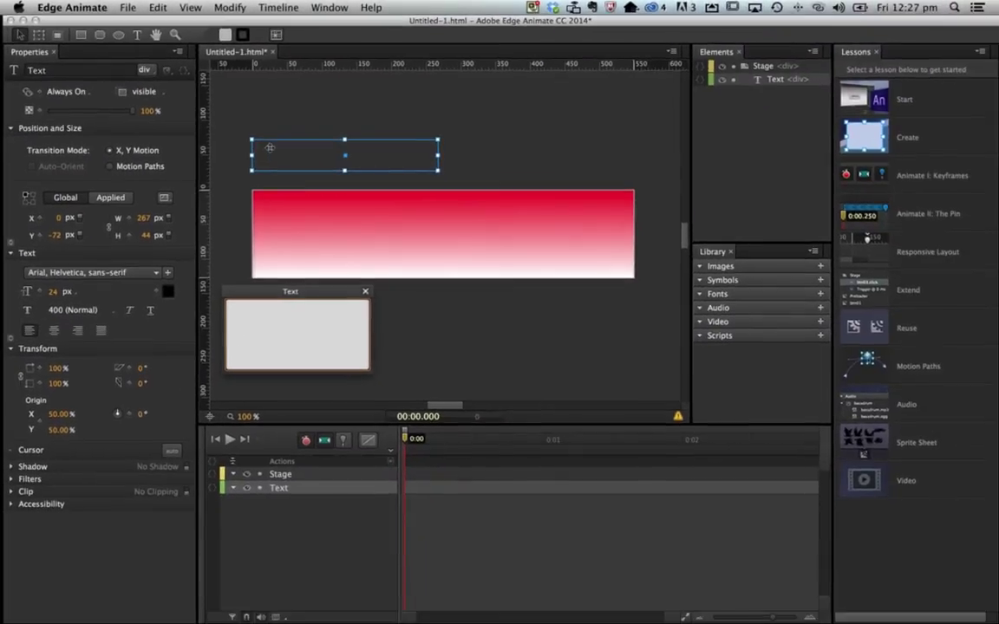
{"action": "left_click", "coordinate": [271, 151]}
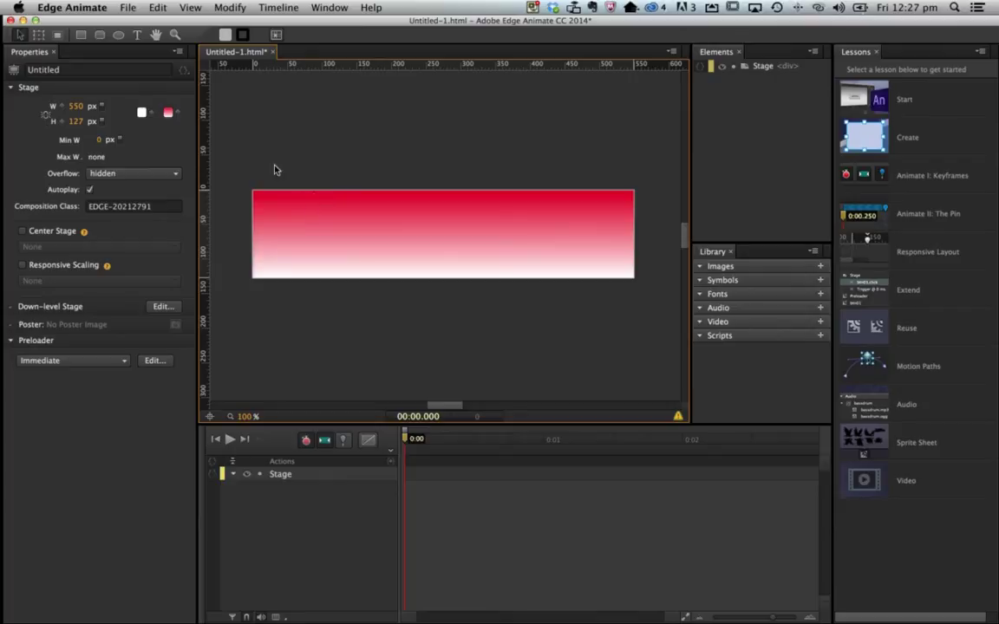
- Add a text box about 263 by 38 px just above the stage, containing "My Name"
{"action": "left_click", "coordinate": [140, 34]}
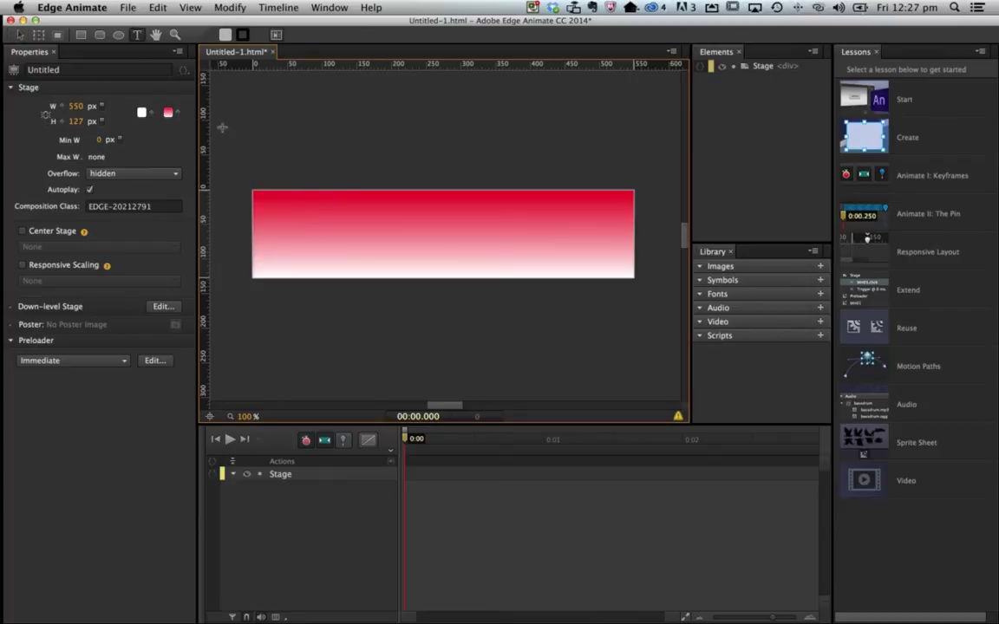
{"action": "left_click_drag", "start_coordinate": [255, 148], "coordinate": [439, 176]}
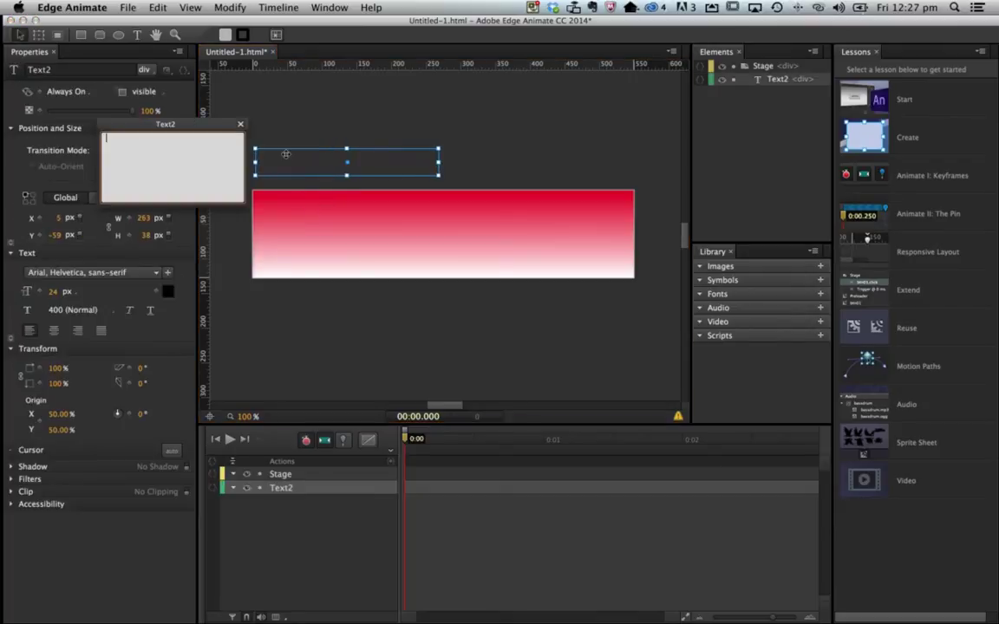
{"action": "type", "text": "My Name"}
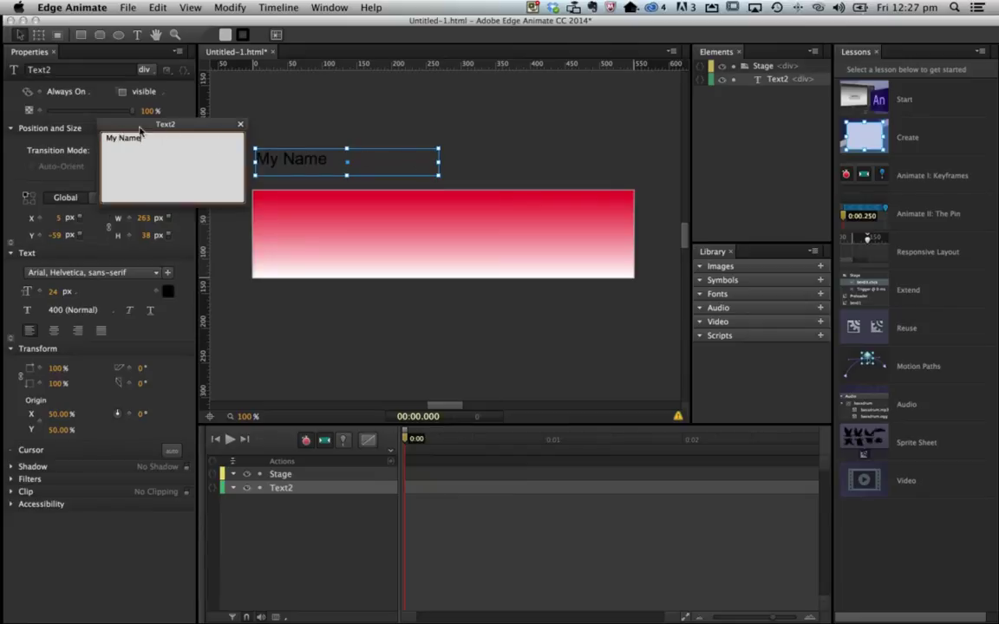
{"action": "left_click_drag", "start_coordinate": [139, 124], "coordinate": [286, 289]}
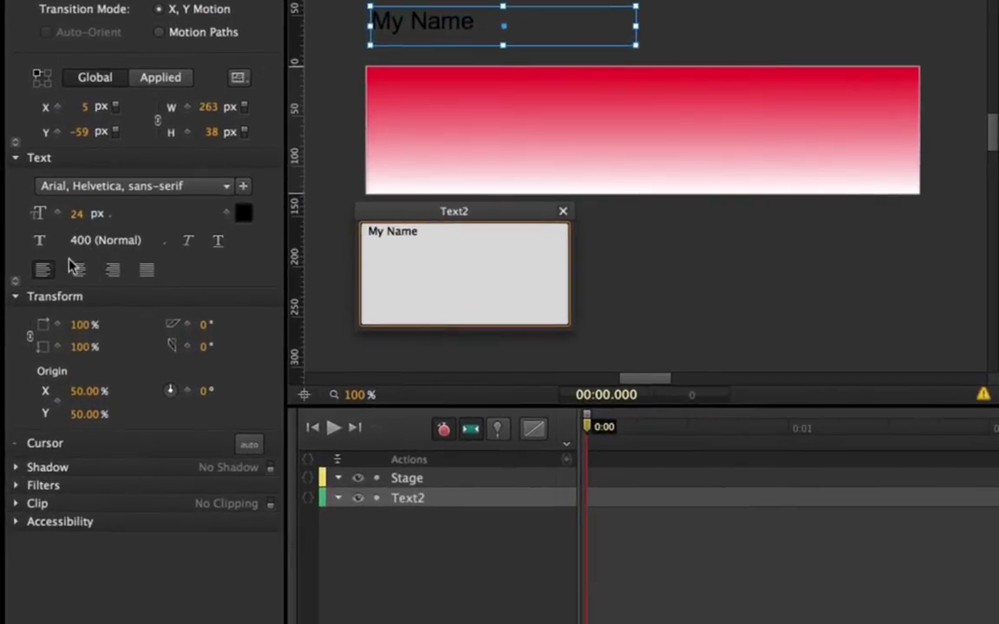
- Center-align the "My Name" text and shrink its box to about 111 by 35 px, placed at about X 24, Y -61
{"action": "left_click", "coordinate": [79, 271]}
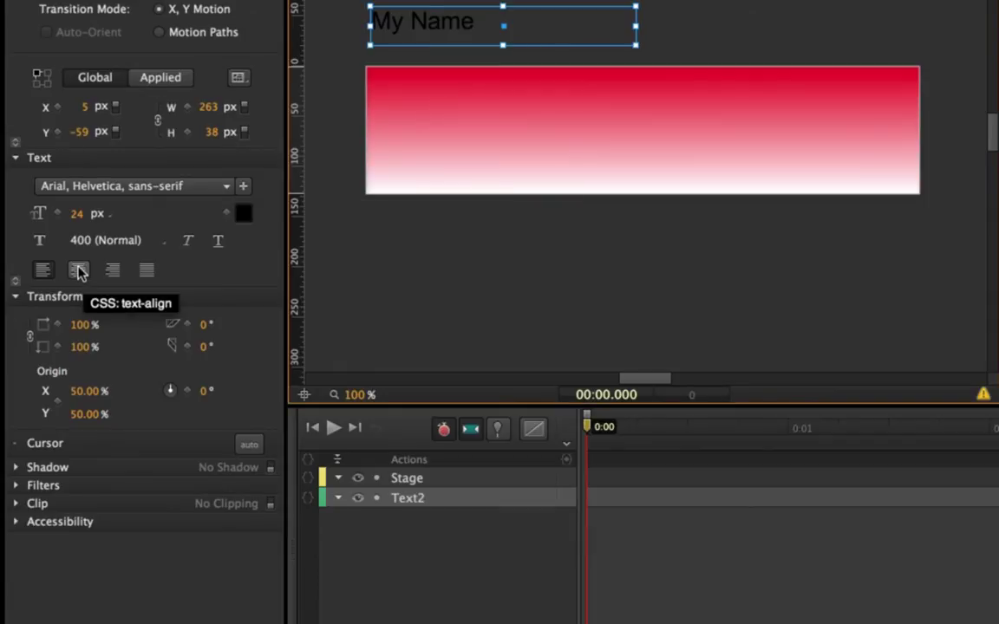
{"action": "left_click", "coordinate": [77, 272]}
{"action": "left_click", "coordinate": [463, 21]}
{"action": "left_click_drag", "start_coordinate": [375, 17], "coordinate": [428, 19]}
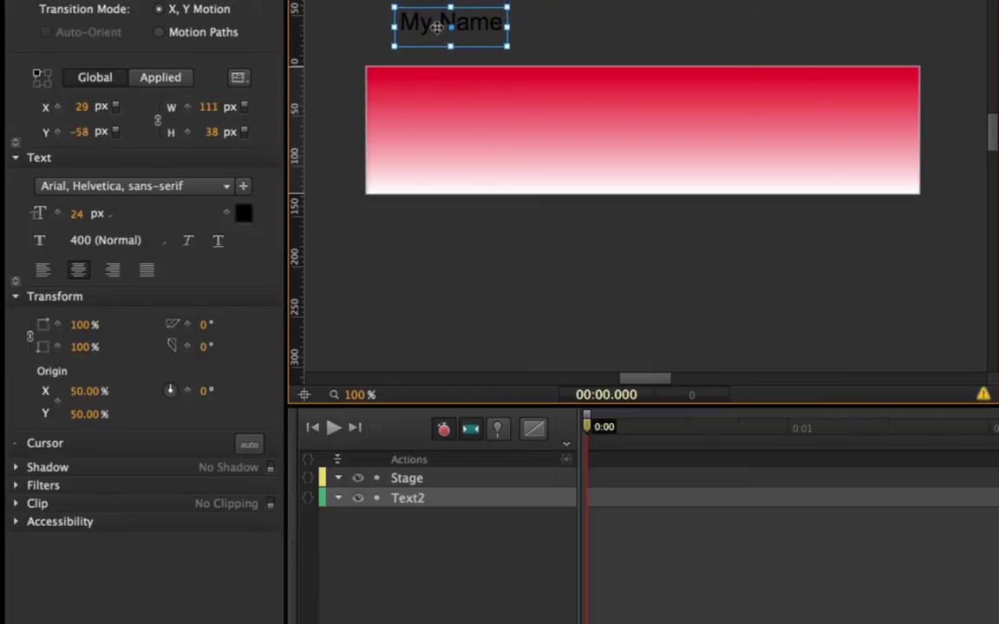
{"action": "left_click_drag", "start_coordinate": [446, 26], "coordinate": [439, 2]}
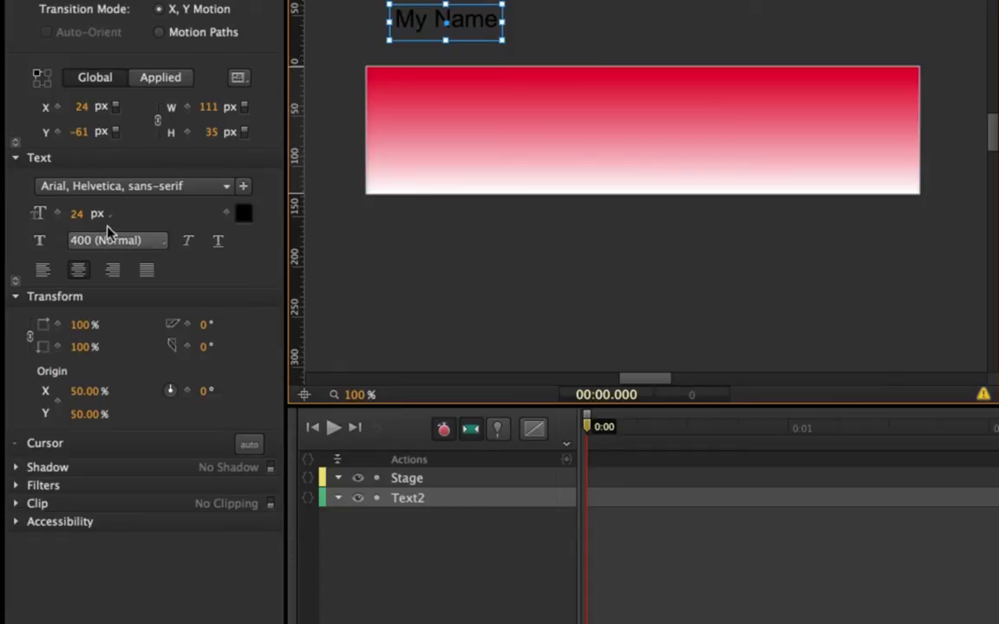
- Color the "My Name" text blue, rgba(18,35,228,1.00), and nudge it up to Y -63 px
{"action": "left_click", "coordinate": [243, 214]}
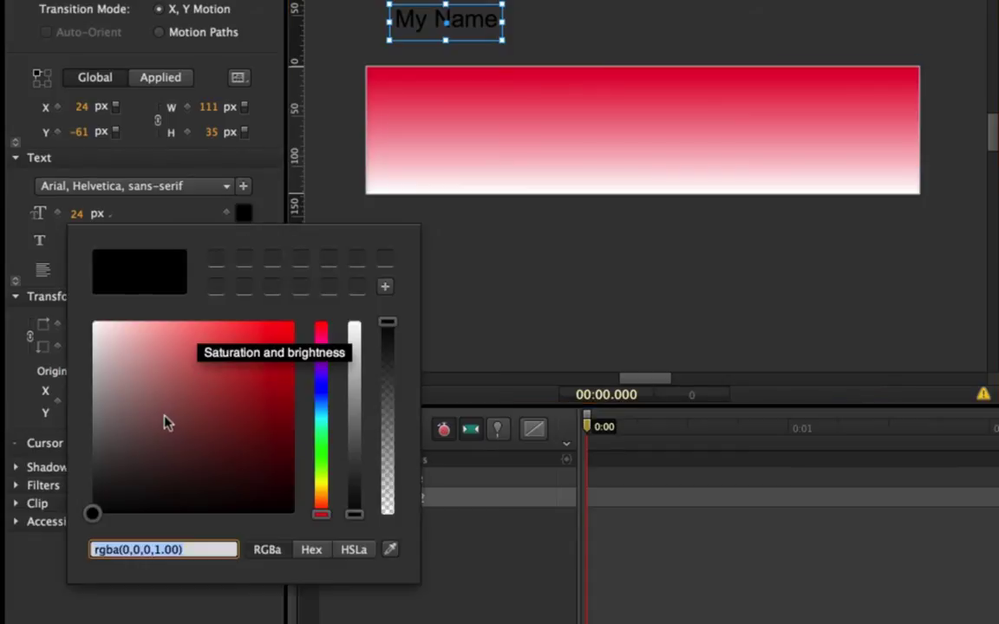
{"action": "left_click_drag", "start_coordinate": [319, 449], "coordinate": [319, 386]}
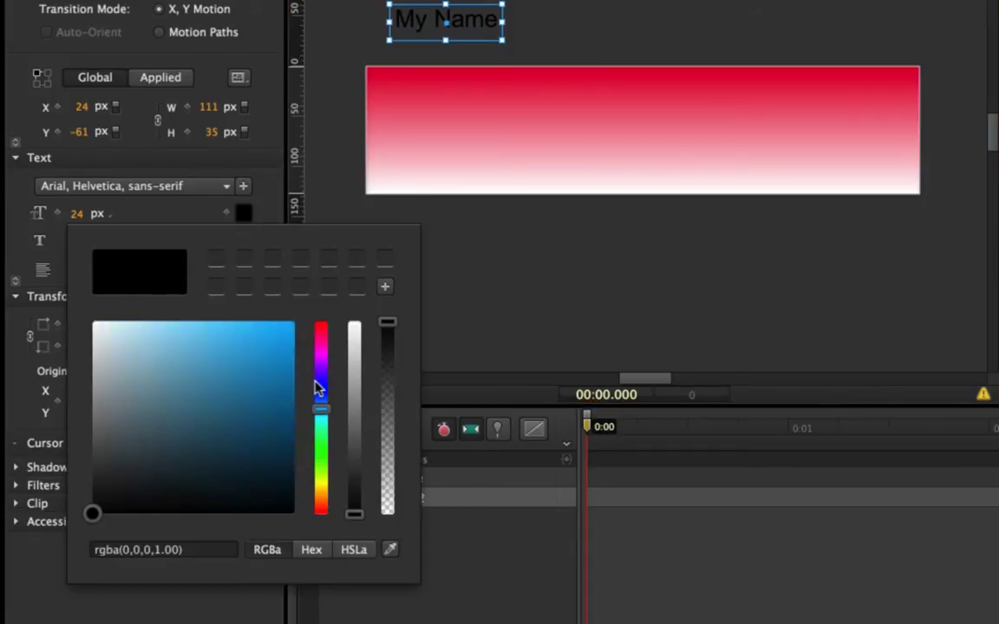
{"action": "left_click", "coordinate": [278, 340]}
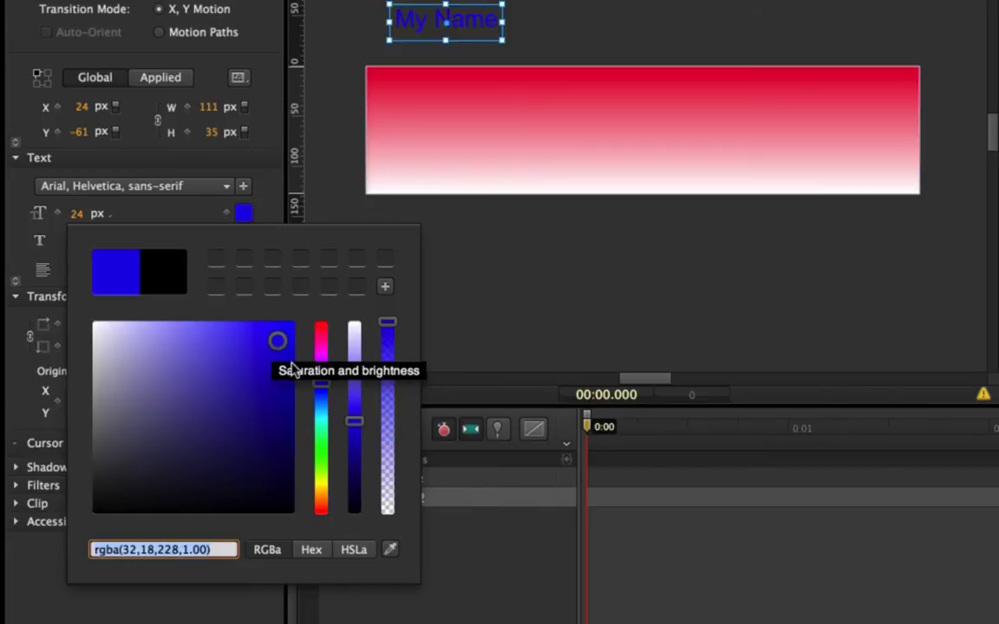
{"action": "left_click", "coordinate": [317, 383]}
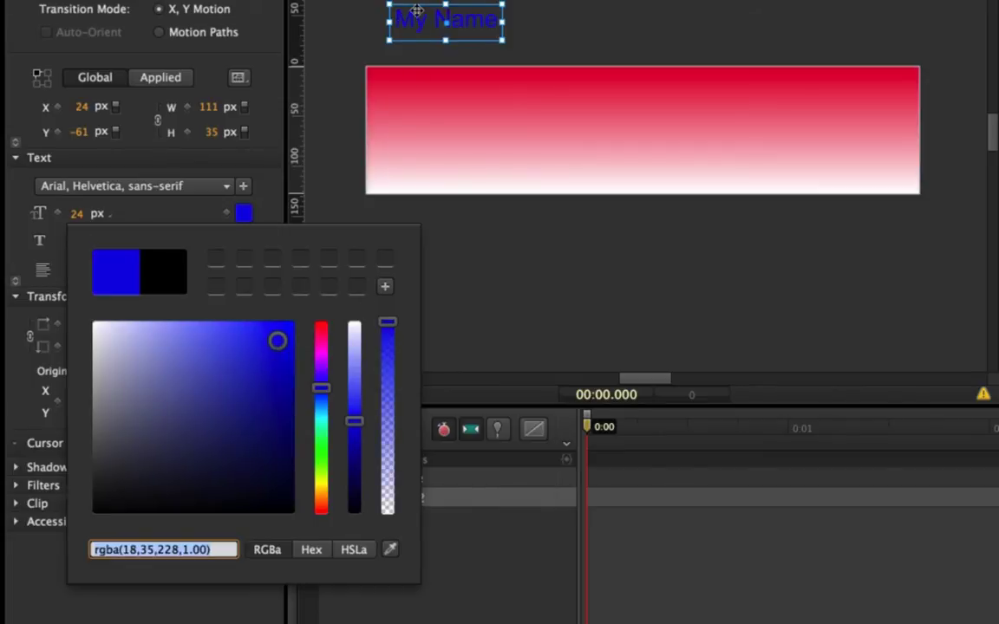
{"action": "left_click", "coordinate": [417, 98]}
{"action": "mouse_move", "coordinate": [410, 18]}
{"action": "left_mouse_down"}
{"action": "mouse_move", "coordinate": [414, 85]}
{"action": "mouse_move", "coordinate": [410, 17]}
{"action": "left_mouse_up"}
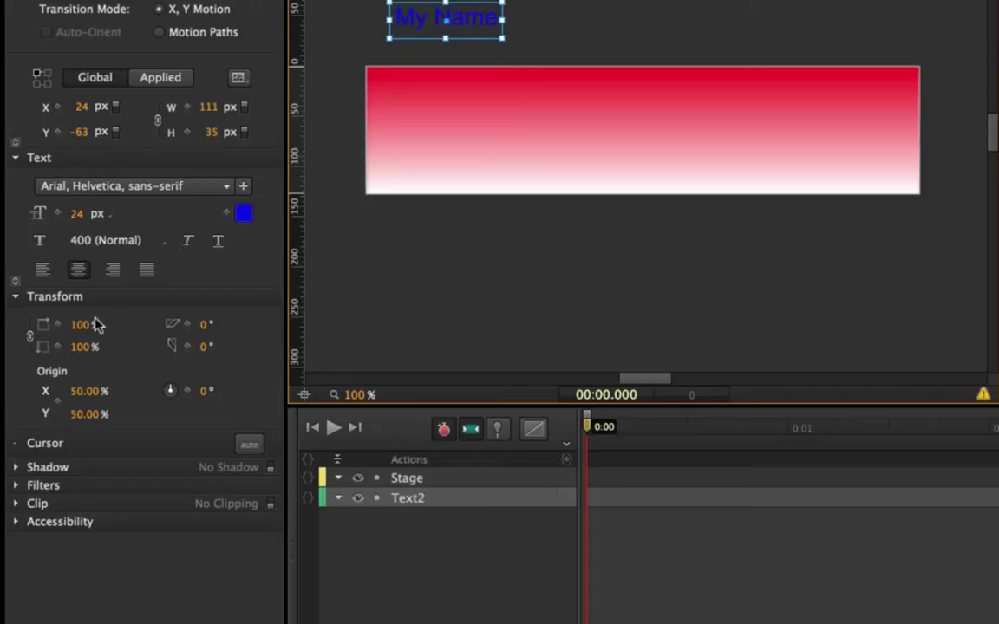
- Turn on a shadow for the "My Name" text
{"action": "left_click", "coordinate": [16, 467]}
{"action": "left_click", "coordinate": [18, 467]}
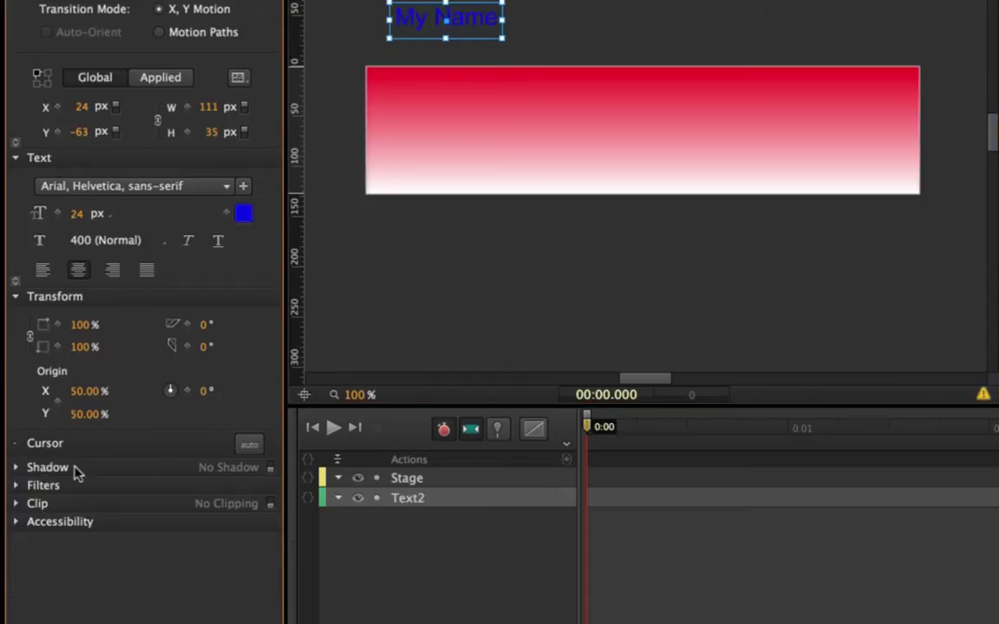
{"action": "left_click", "coordinate": [269, 469]}
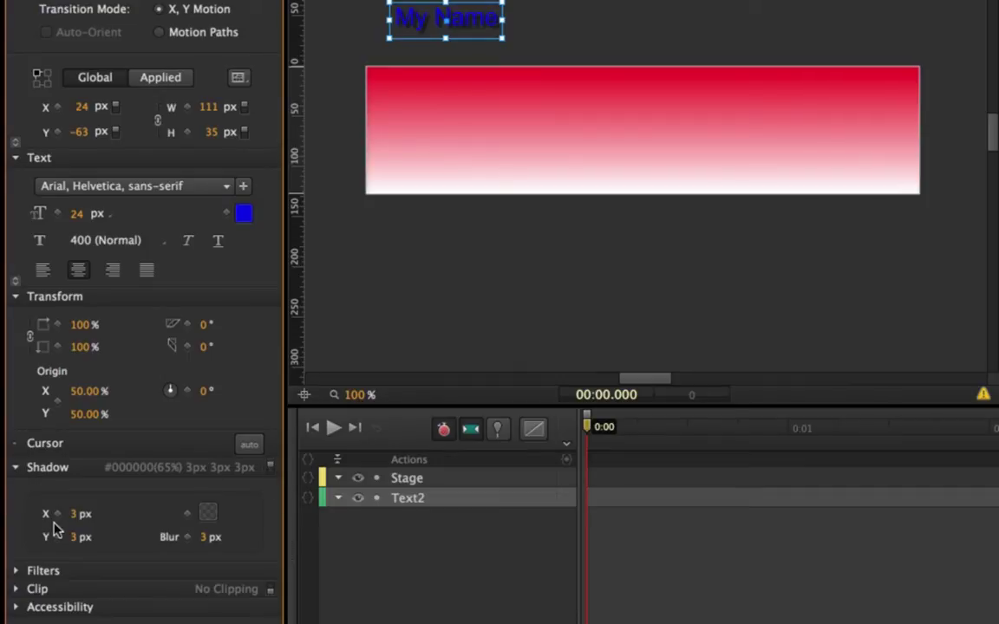
- Move the "My Name" text onto the banner at about X 26, Y 13 px and set its shadow's horizontal offset to 1 px
{"action": "left_click_drag", "start_coordinate": [413, 7], "coordinate": [413, 81]}
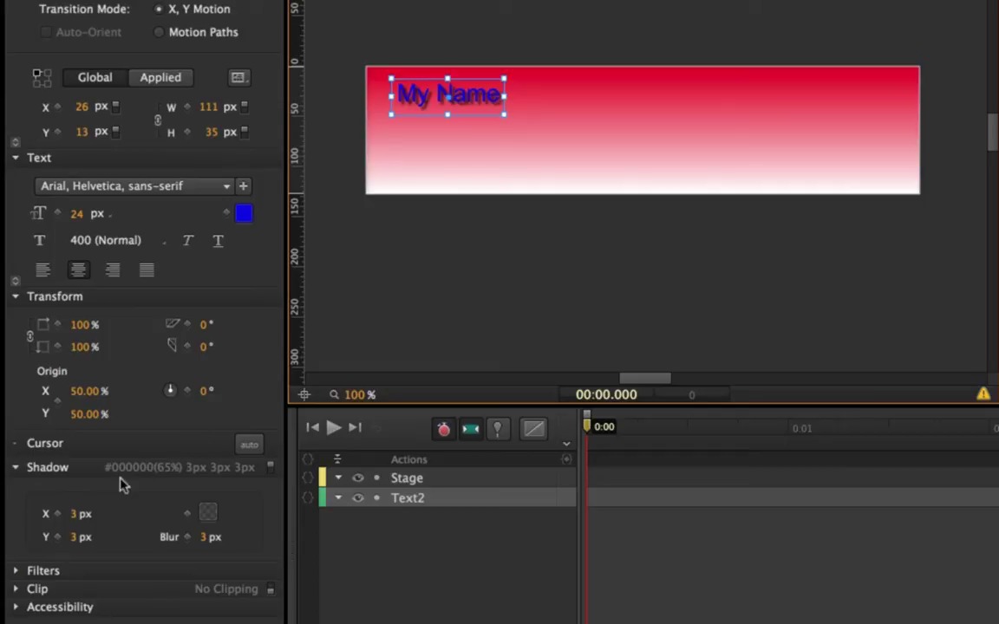
{"action": "left_click", "coordinate": [15, 468]}
{"action": "left_click", "coordinate": [15, 468]}
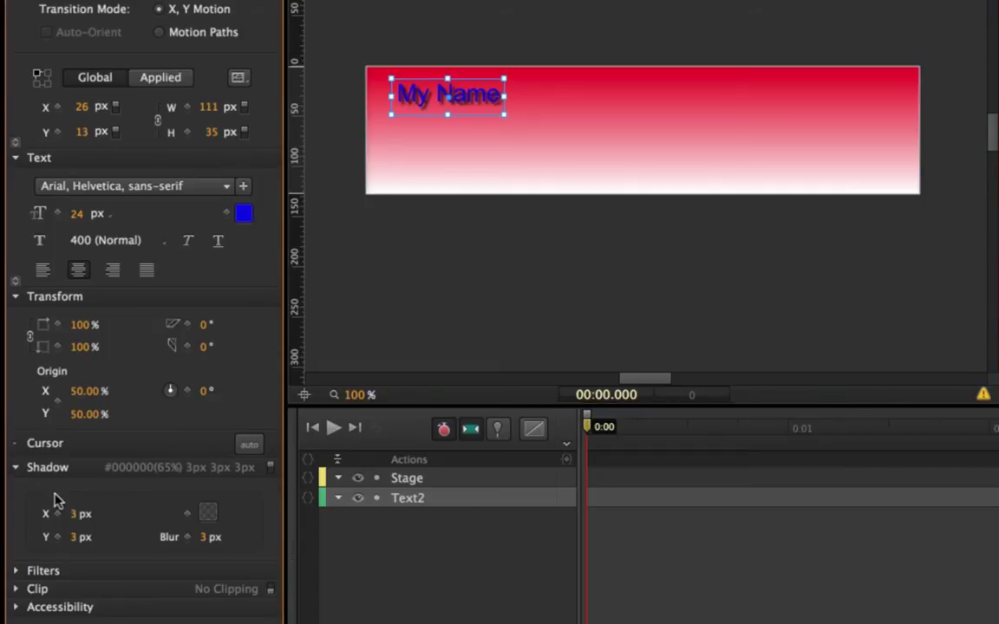
{"action": "mouse_move", "coordinate": [67, 506]}
{"action": "left_mouse_down"}
{"action": "mouse_move", "coordinate": [52, 507]}
{"action": "mouse_move", "coordinate": [60, 507]}
{"action": "left_mouse_up"}
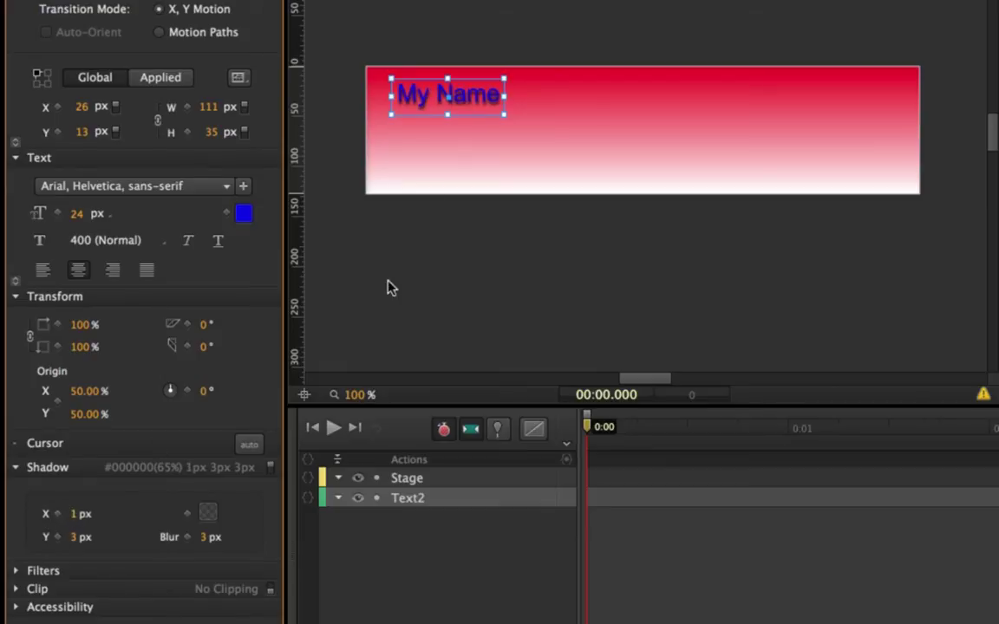
- Place the "My Name" text above the banner at about X 18, Y -52 px and add a Y-position keyframe at 0:00
{"action": "left_click_drag", "start_coordinate": [454, 87], "coordinate": [455, 16]}
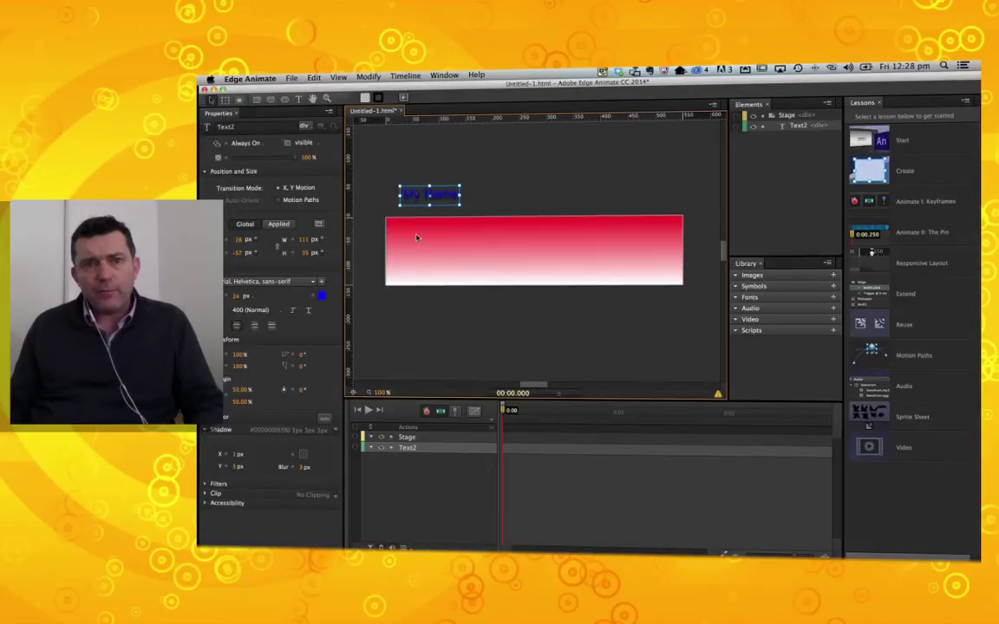
{"action": "left_click_drag", "start_coordinate": [413, 219], "coordinate": [406, 197]}
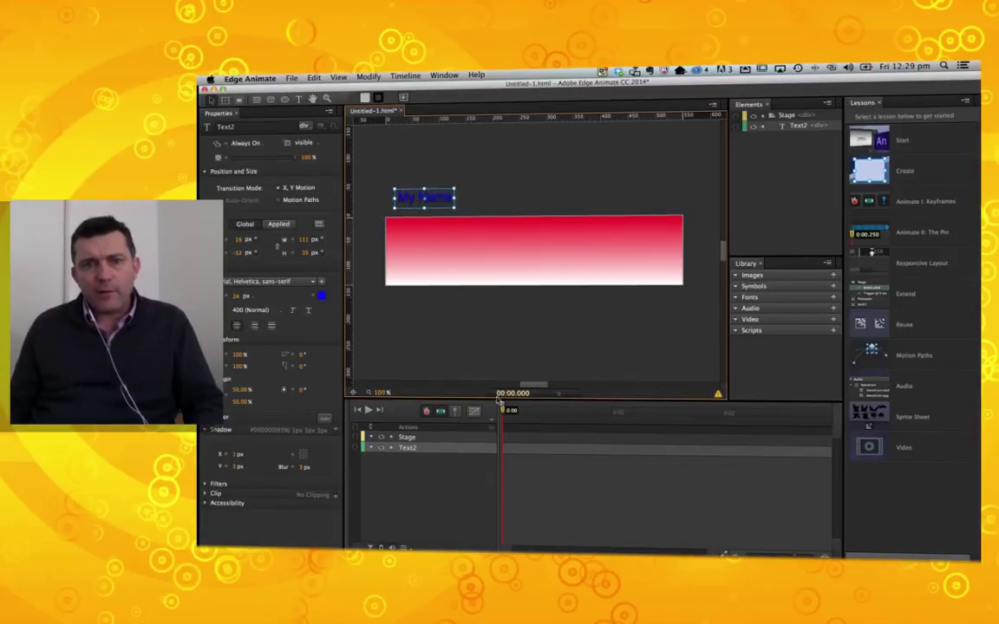
{"action": "left_click", "coordinate": [500, 409]}
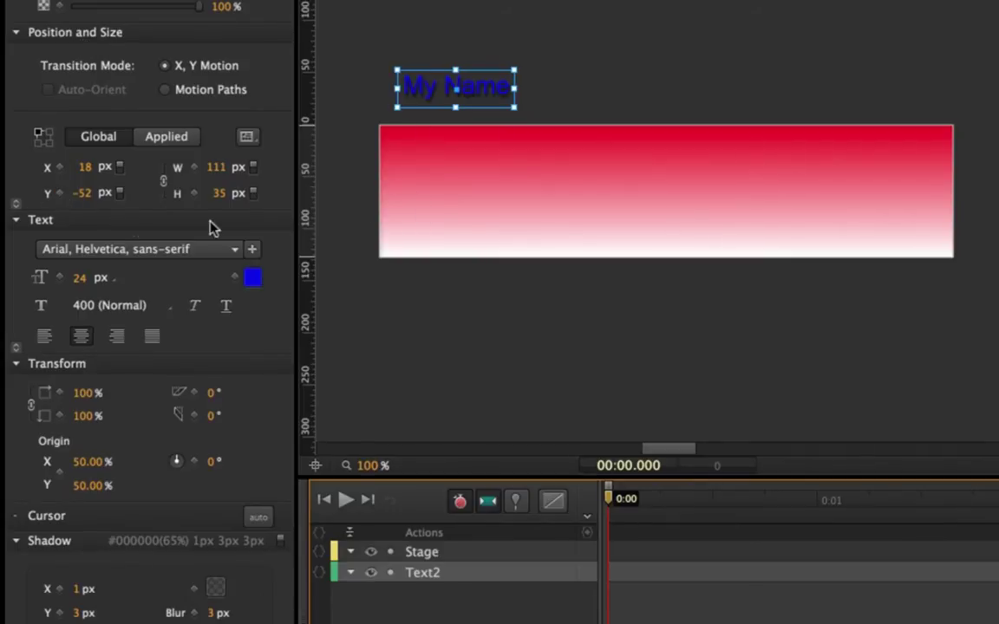
{"action": "left_click", "coordinate": [56, 195]}
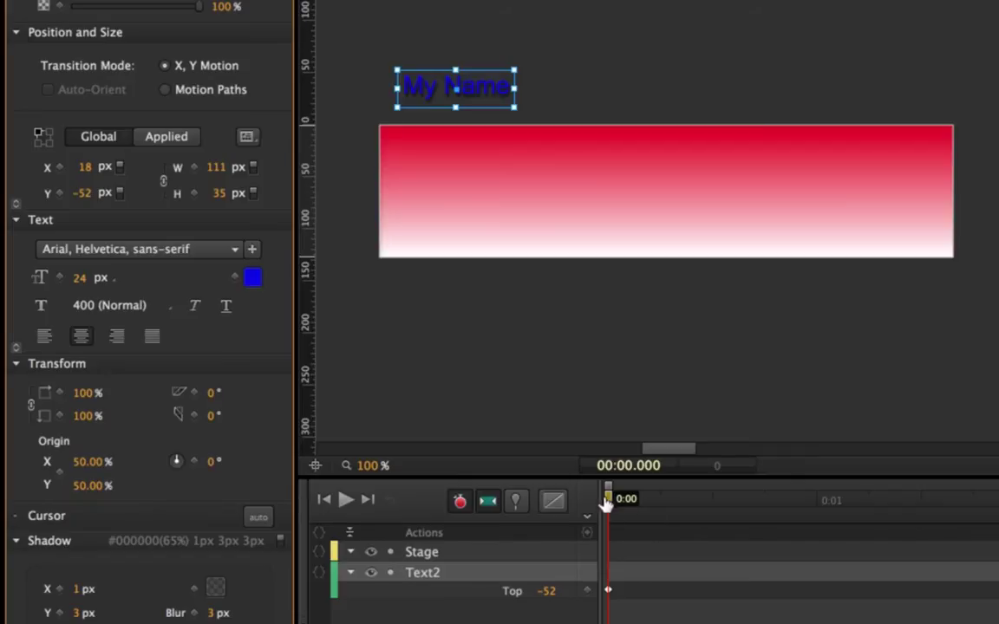
- Animate the "My Name" text into the banner, reaching about X 19, Y 17 px at 0:01, and preview the motion
{"action": "left_click_drag", "start_coordinate": [622, 501], "coordinate": [817, 513]}
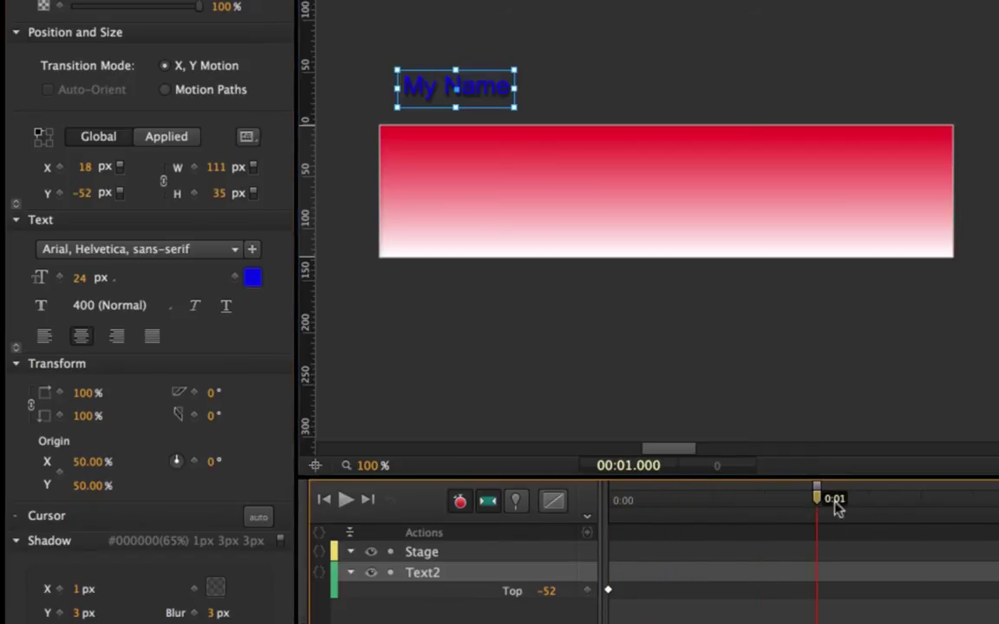
{"action": "left_click_drag", "start_coordinate": [433, 84], "coordinate": [478, 155]}
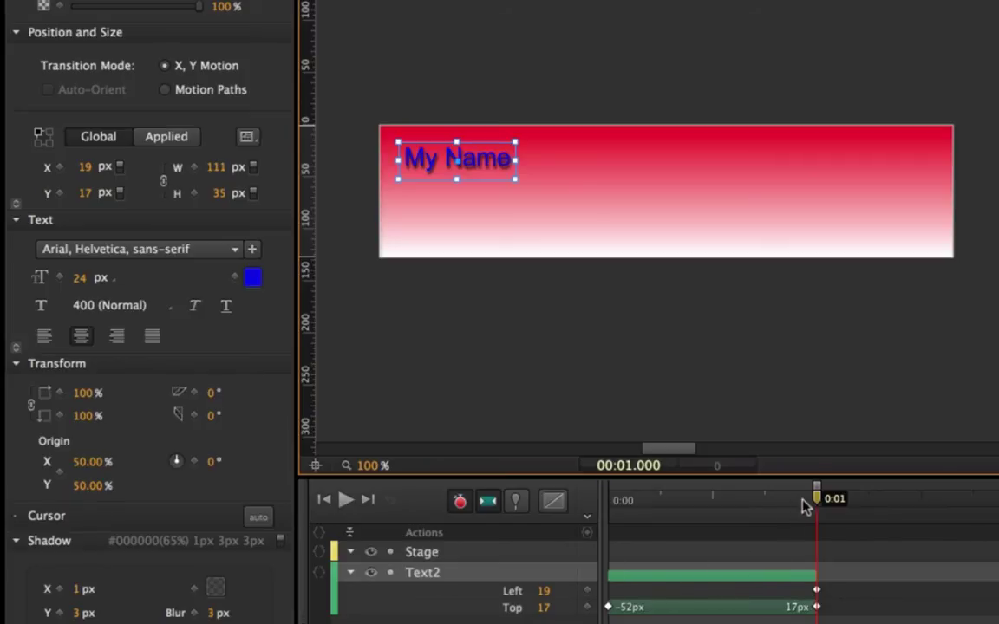
{"action": "left_click_drag", "start_coordinate": [806, 502], "coordinate": [601, 526]}
{"action": "left_click_drag", "start_coordinate": [639, 487], "coordinate": [822, 484]}
{"action": "left_click_drag", "start_coordinate": [704, 471], "coordinate": [647, 471]}
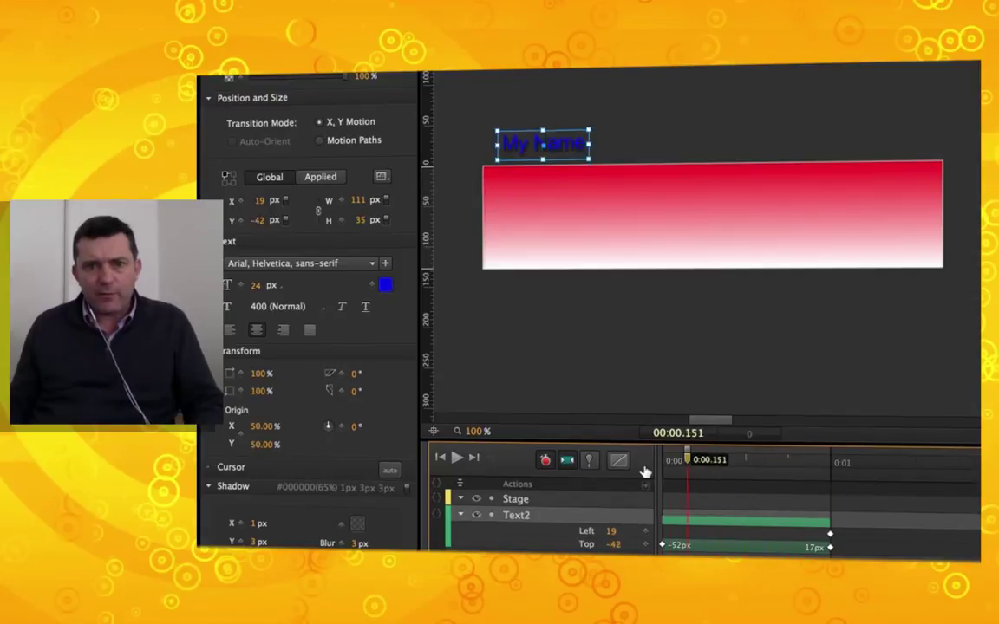
{"action": "key", "text": "space"}
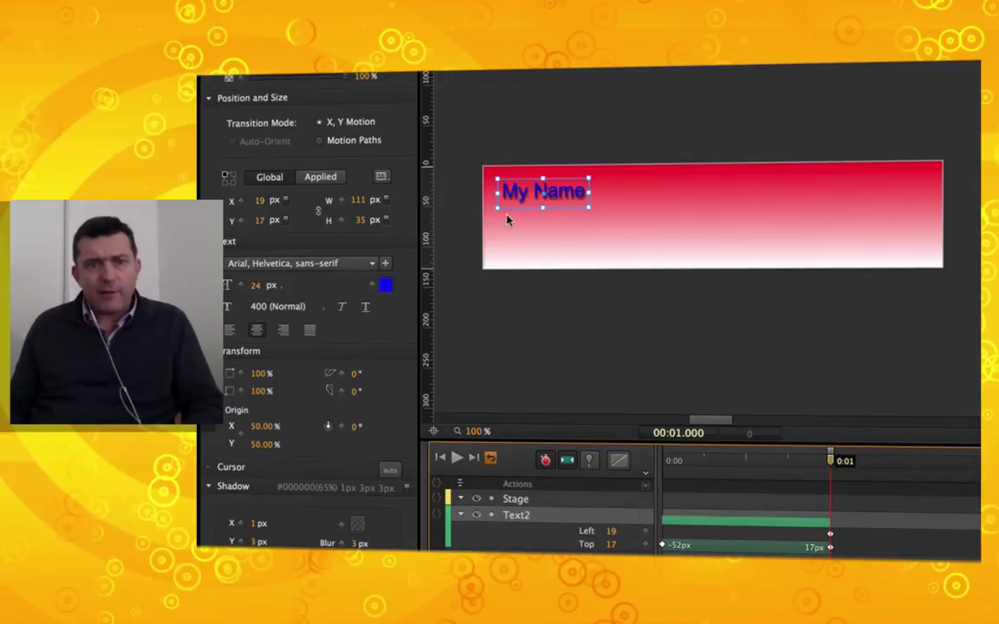
- Draw a thin rounded rectangle about 174 by 2 px beside the banner's left edge, at about X -201, Y 52 px
{"action": "left_click_drag", "start_coordinate": [725, 418], "coordinate": [685, 419]}
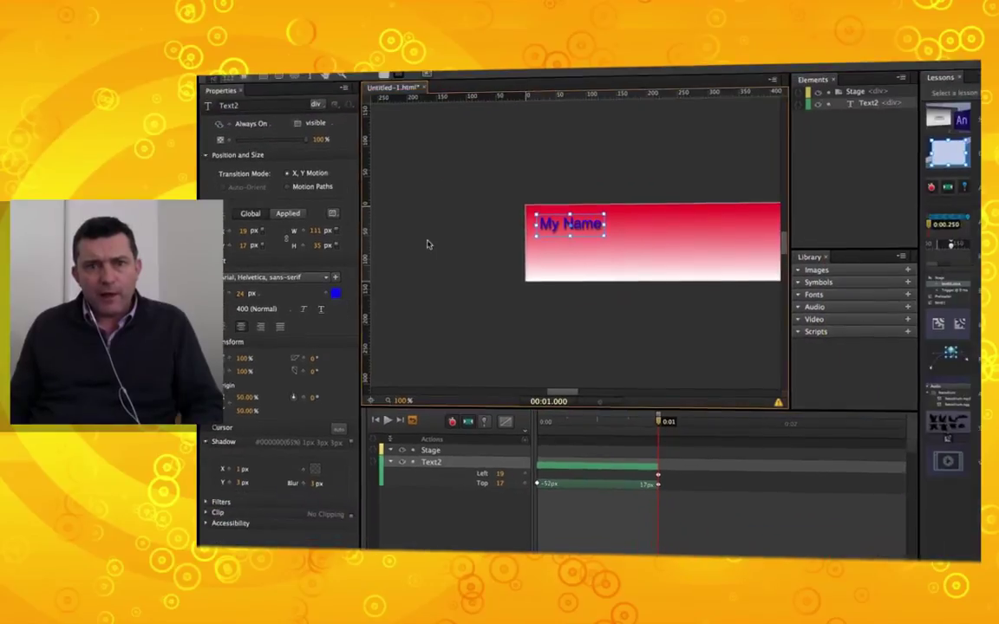
{"action": "left_click", "coordinate": [502, 209]}
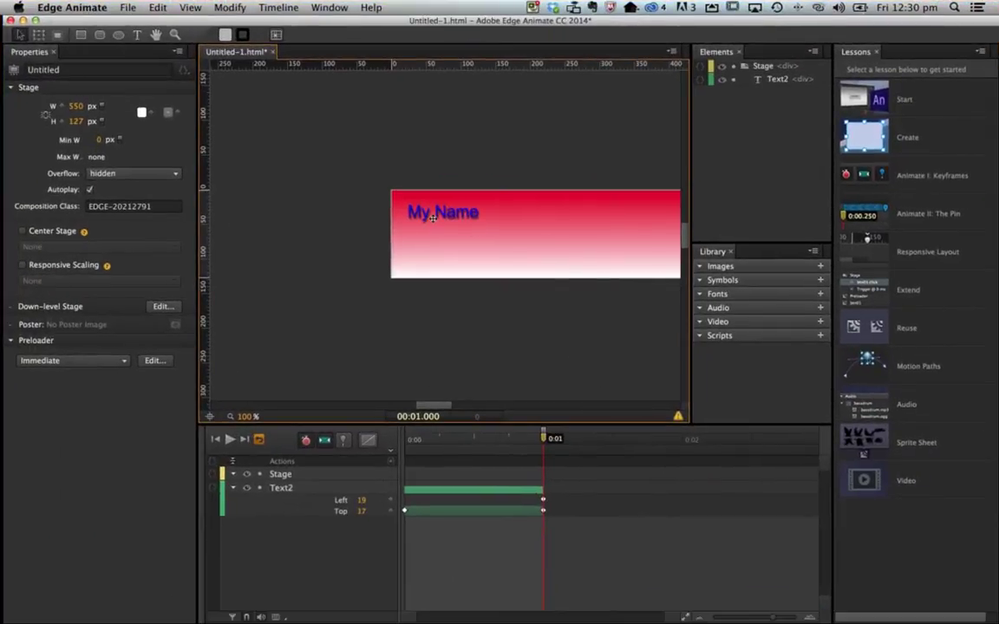
{"action": "left_click", "coordinate": [99, 34]}
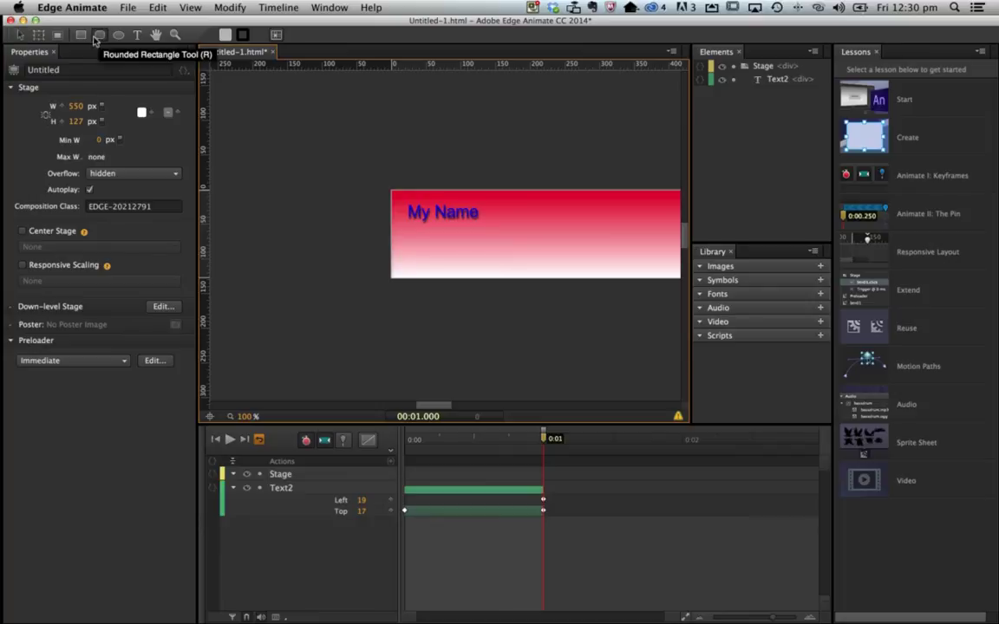
{"action": "left_click_drag", "start_coordinate": [250, 225], "coordinate": [366, 222]}
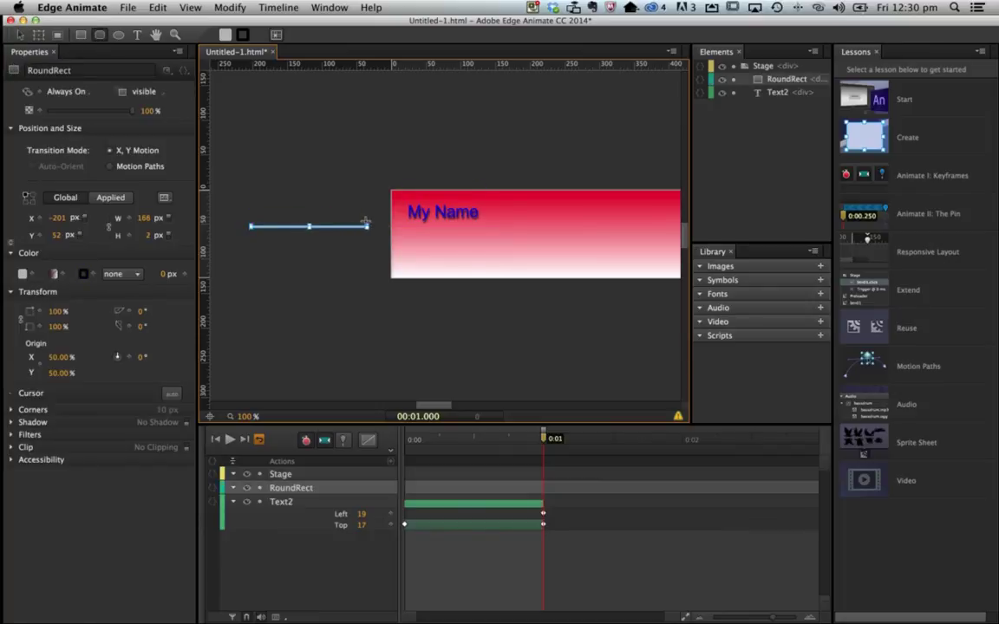
{"action": "key", "text": "v"}
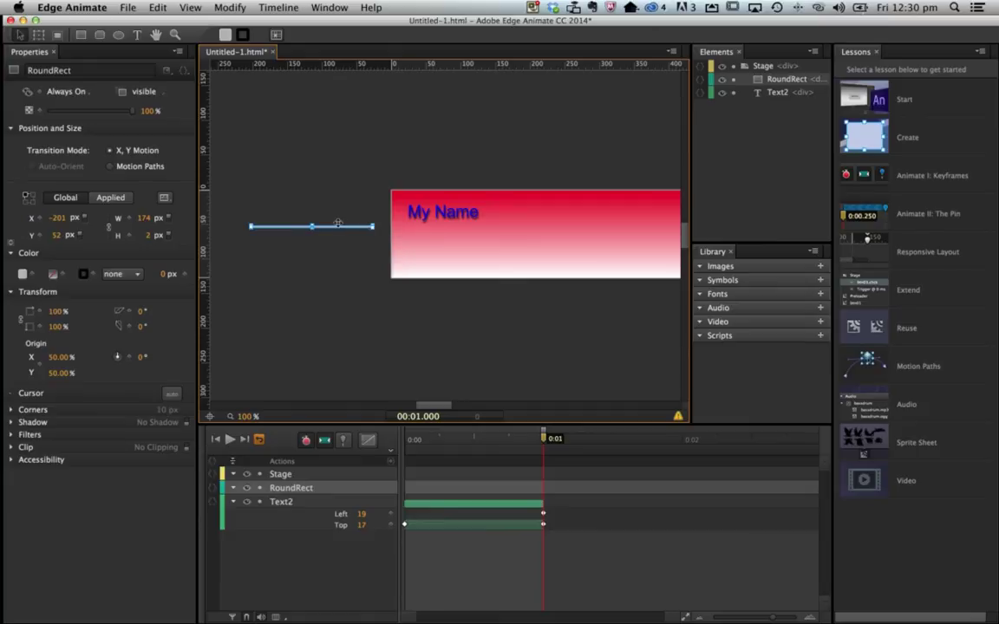
- Fill the rounded rectangle with yellow, rgba(234,236,32,1.00), and thicken it to about 6 px high
{"action": "left_click", "coordinate": [23, 274]}
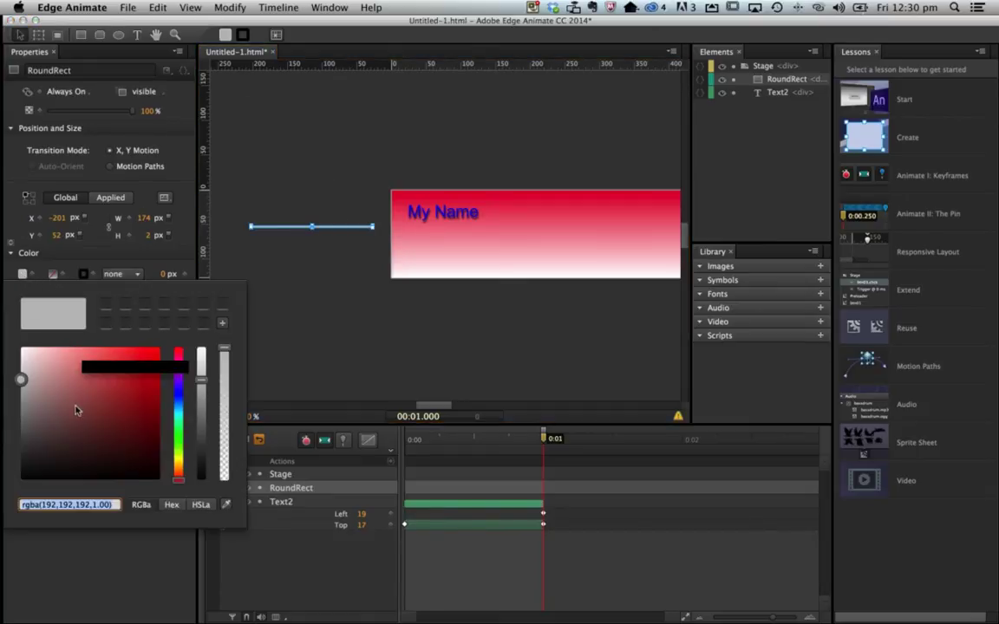
{"action": "left_click_drag", "start_coordinate": [181, 477], "coordinate": [181, 457]}
{"action": "left_click_drag", "start_coordinate": [148, 364], "coordinate": [139, 356]}
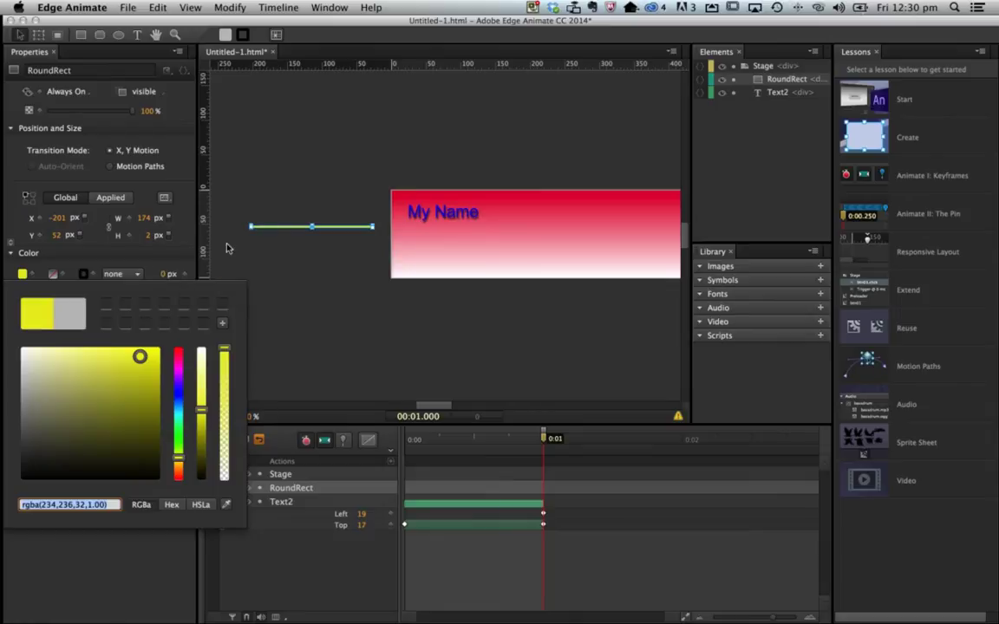
{"action": "left_click", "coordinate": [281, 251]}
{"action": "left_click_drag", "start_coordinate": [307, 222], "coordinate": [307, 224]}
{"action": "left_click", "coordinate": [329, 233]}
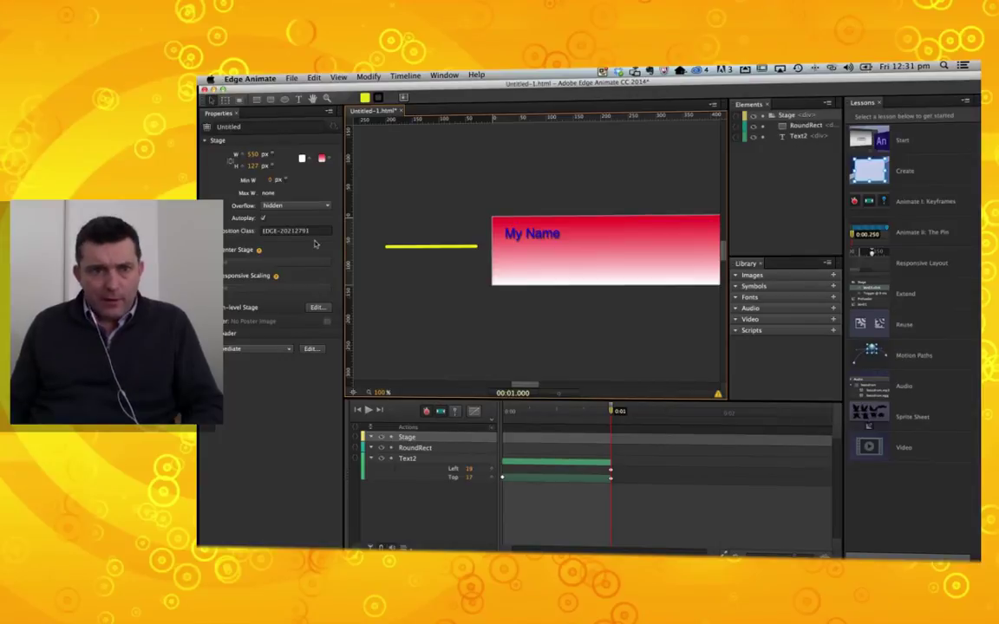
- Animate the yellow bar from an X keyframe at 0:01 to about X 24 px under the text at 0:02, and play the animation from the start
{"action": "left_click", "coordinate": [387, 247]}
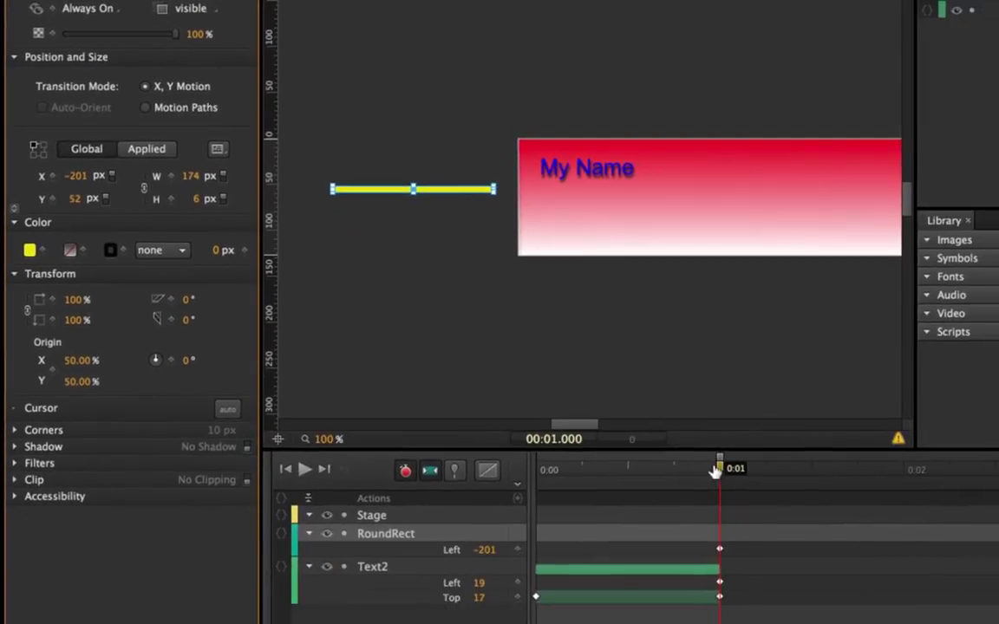
{"action": "left_click_drag", "start_coordinate": [735, 468], "coordinate": [907, 476]}
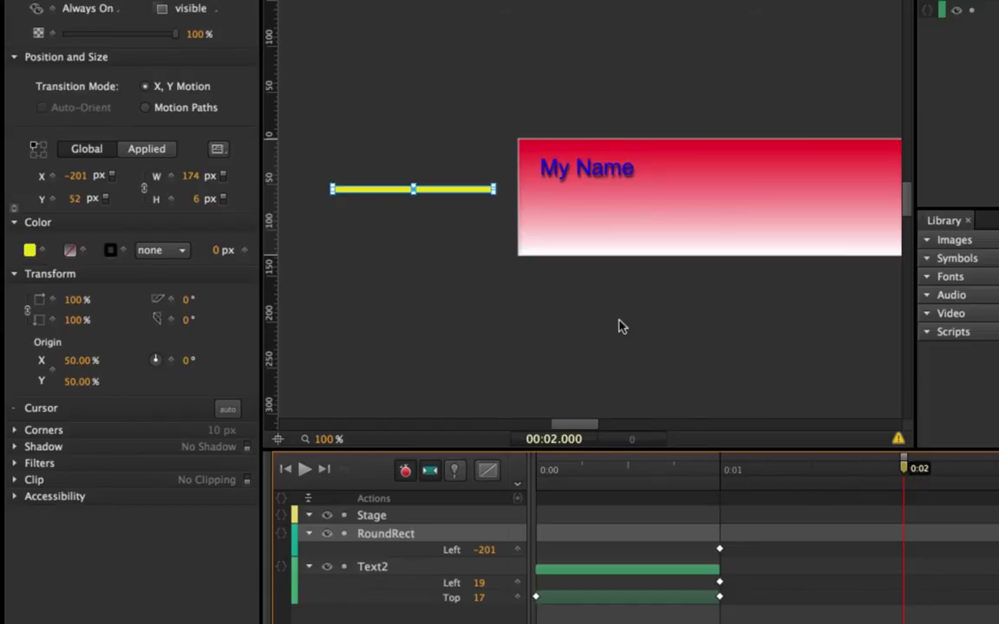
{"action": "left_click_drag", "start_coordinate": [410, 191], "coordinate": [589, 181]}
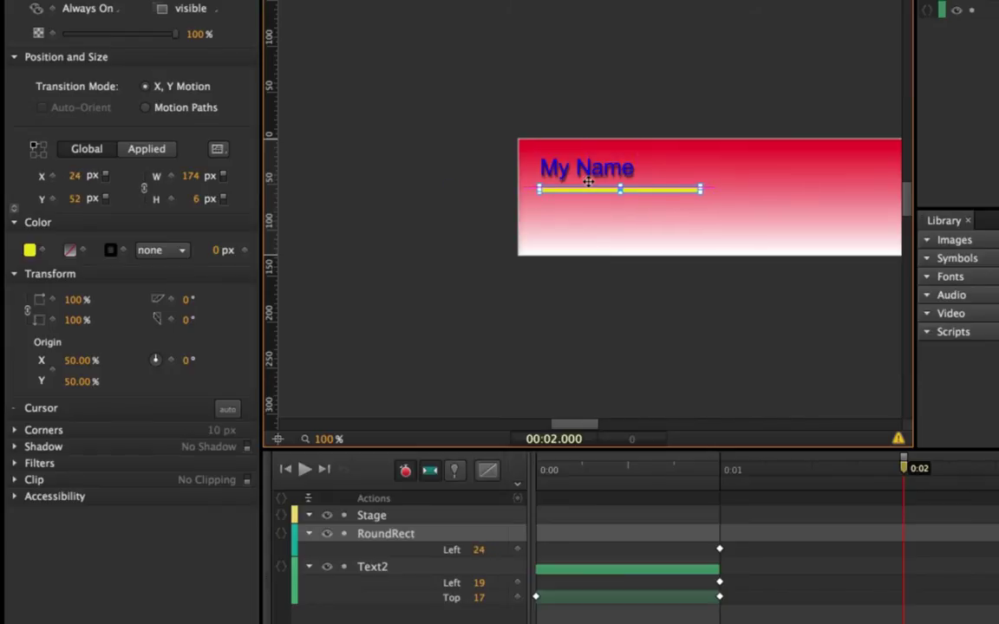
{"action": "left_click_drag", "start_coordinate": [589, 181], "coordinate": [589, 181]}
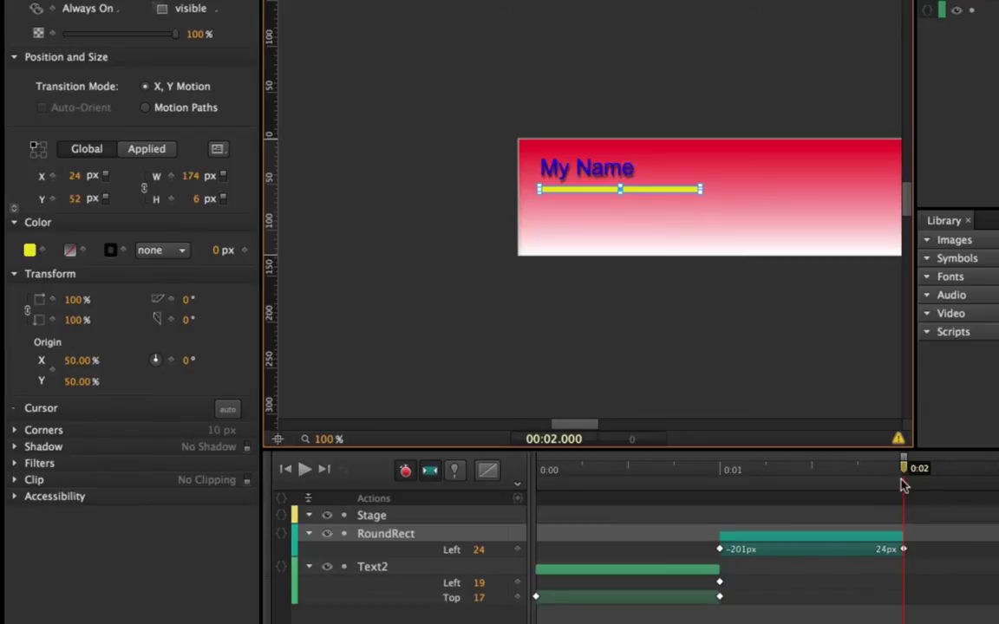
{"action": "left_click_drag", "start_coordinate": [901, 469], "coordinate": [514, 477]}
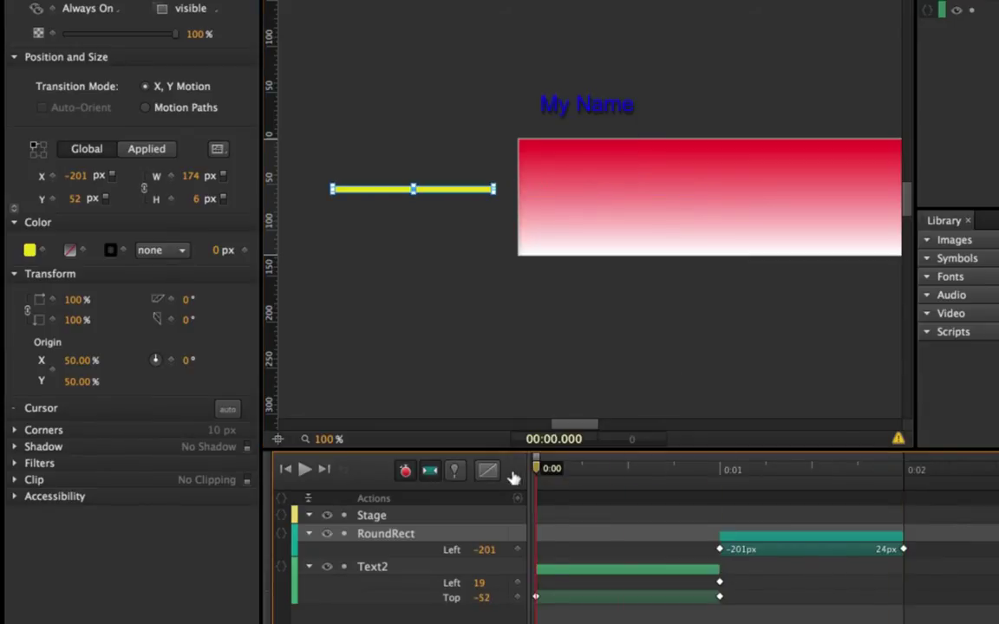
{"action": "key", "text": "space"}
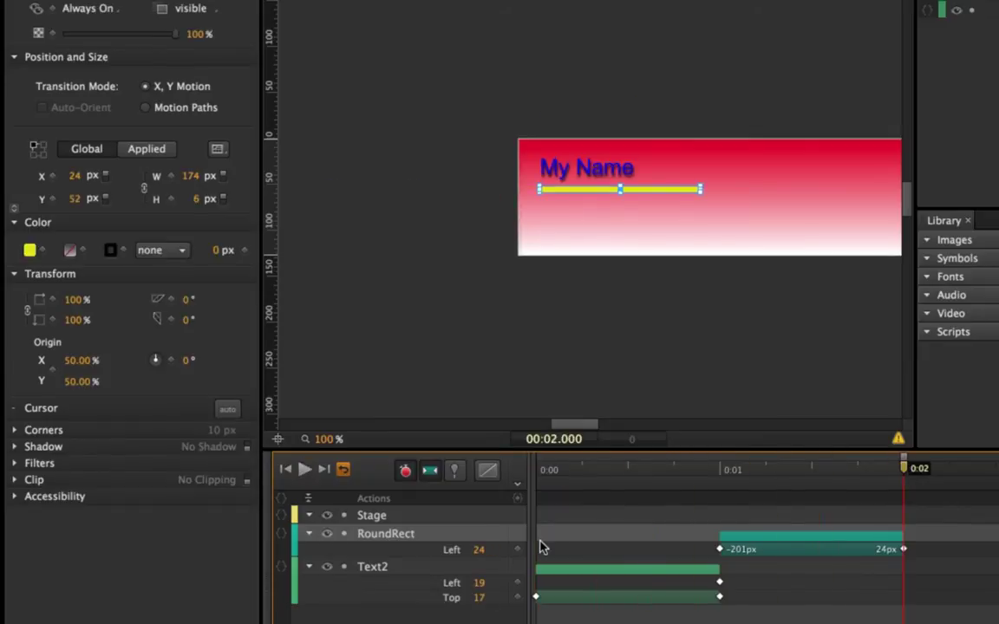
- Draw a small ellipse about 27 by 22 px outside the banner's lower-left corner, at about X -61, Y 162 px
{"action": "left_click_drag", "start_coordinate": [558, 424], "coordinate": [574, 424]}
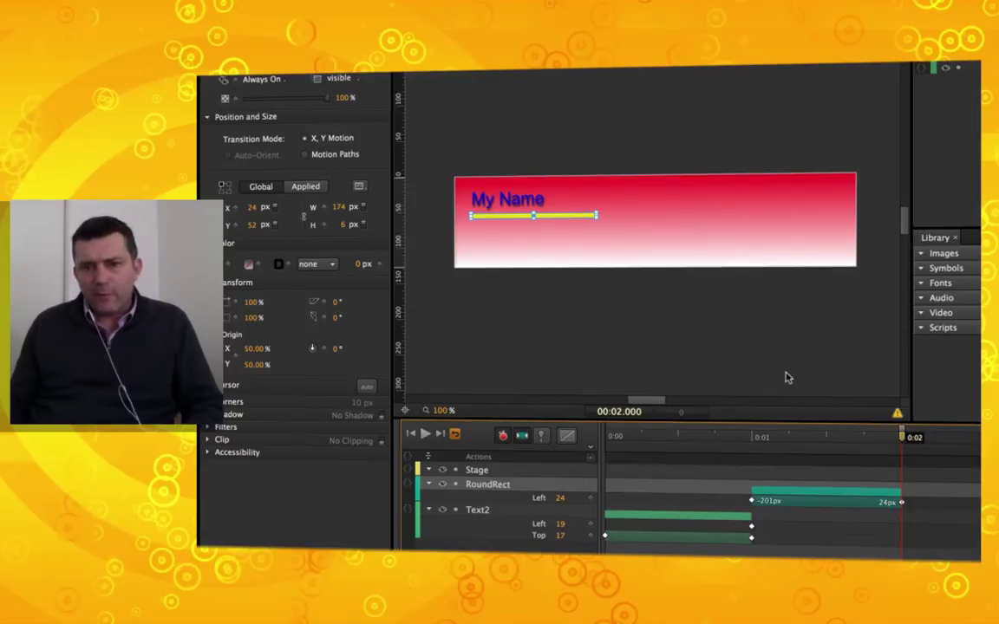
{"action": "left_click", "coordinate": [531, 293]}
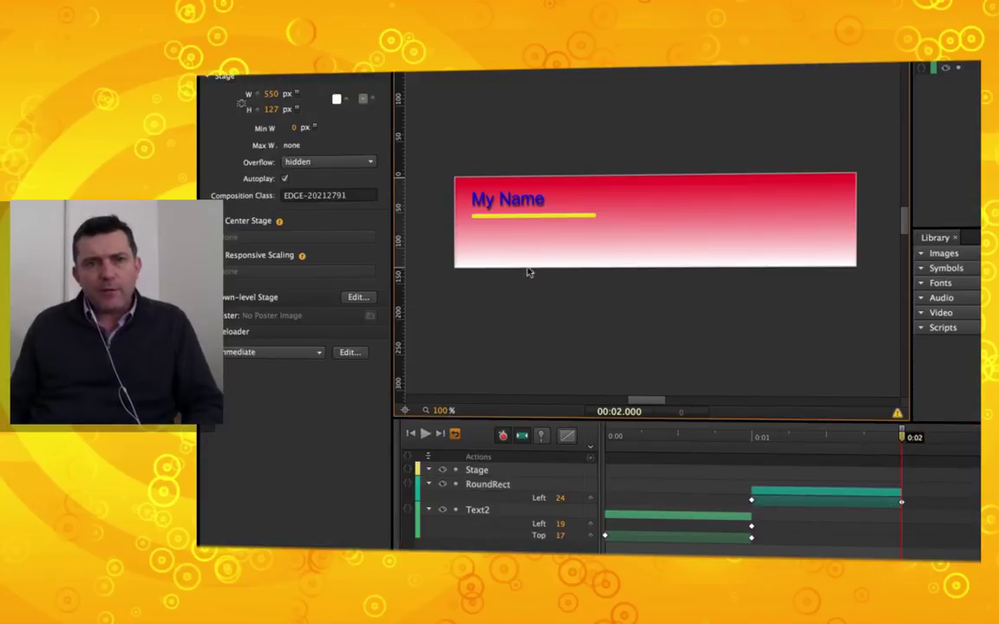
{"action": "left_click_drag", "start_coordinate": [637, 398], "coordinate": [634, 397]}
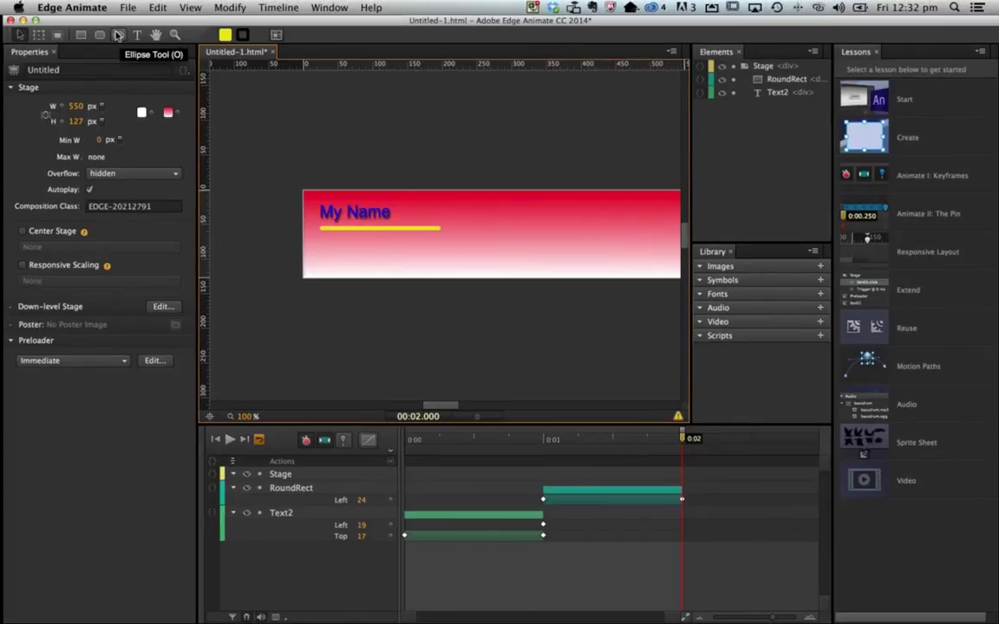
{"action": "left_click", "coordinate": [118, 34]}
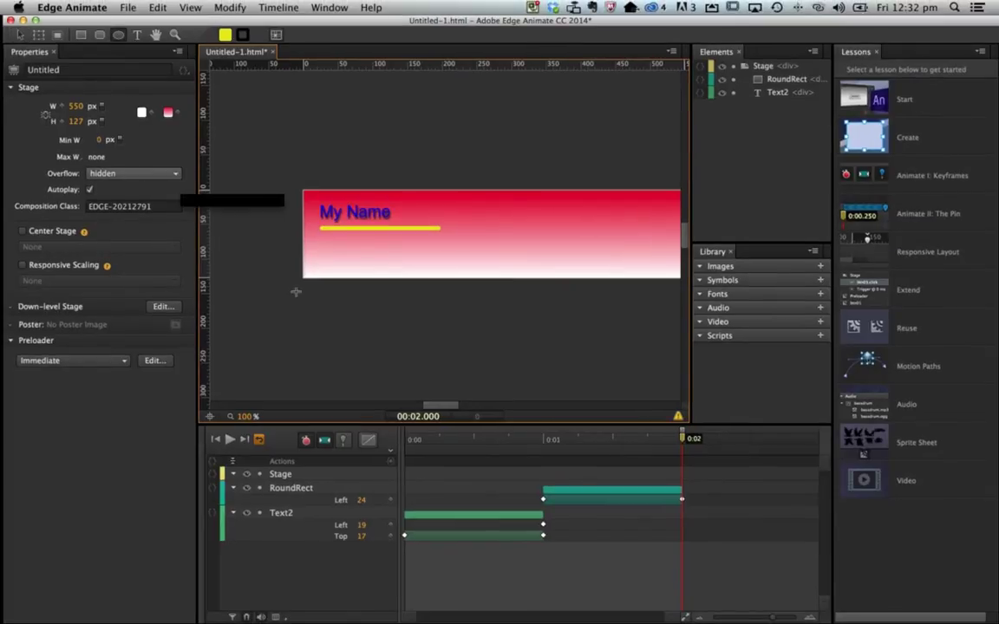
{"action": "left_click_drag", "start_coordinate": [258, 303], "coordinate": [281, 321]}
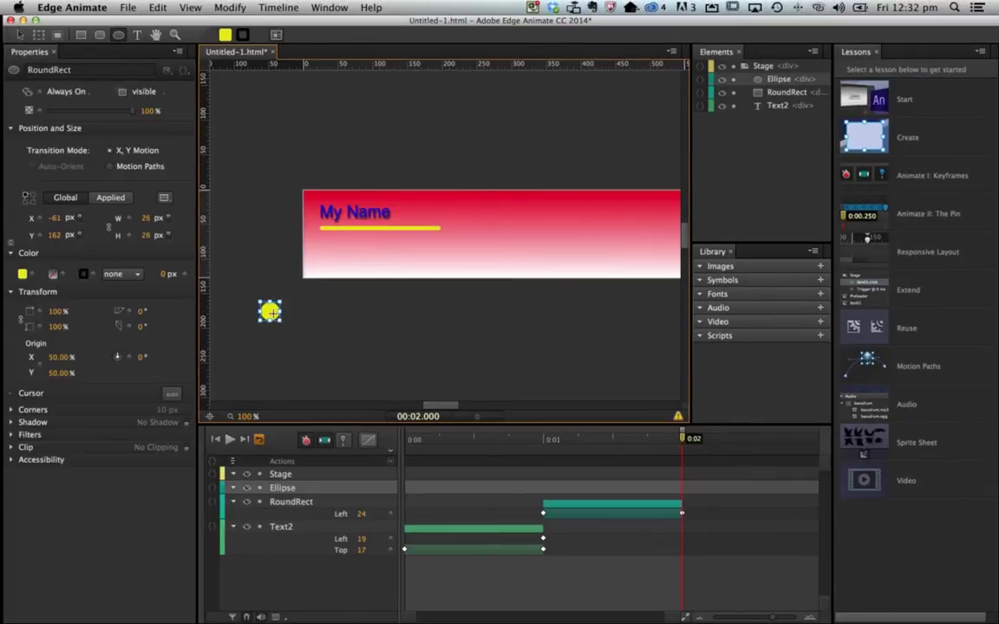
{"action": "key", "text": "v"}
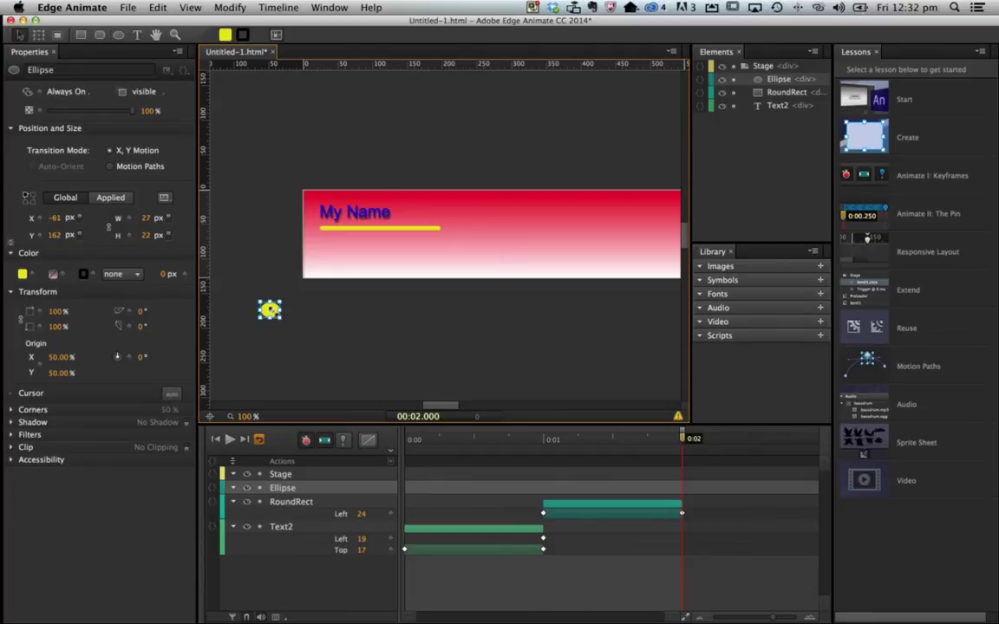
- Change the ellipse's fill to green, rgba(31,236,136,1.00), and leave the ellipse selected
{"action": "left_click", "coordinate": [21, 274]}
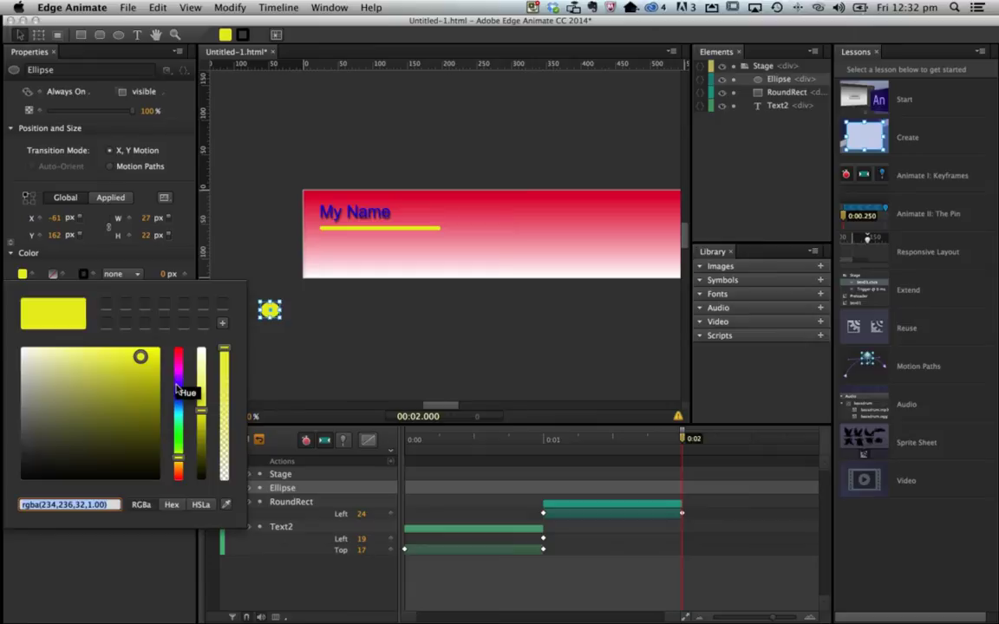
{"action": "left_click_drag", "start_coordinate": [174, 449], "coordinate": [178, 425]}
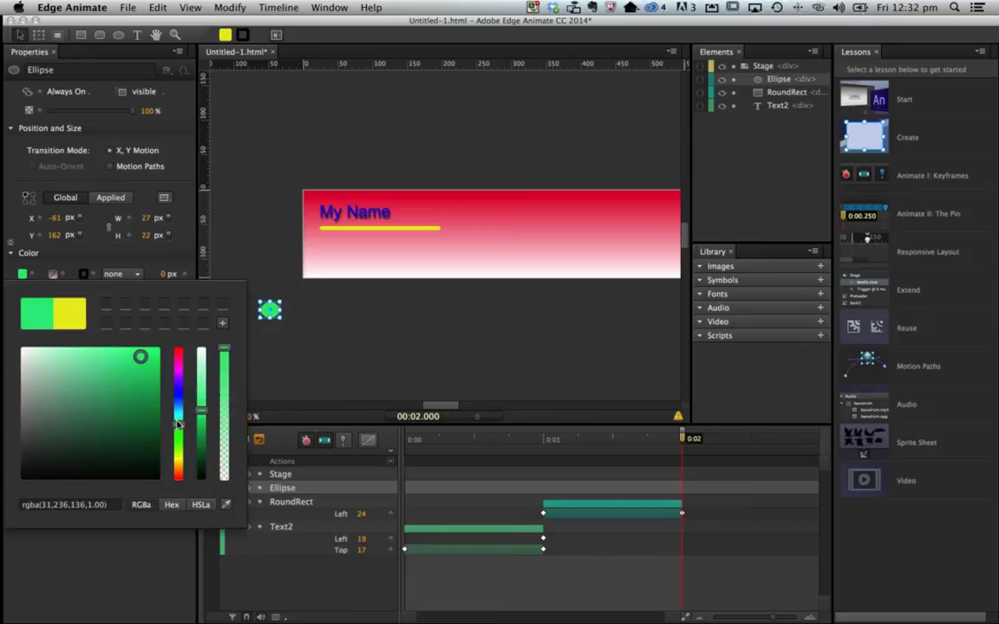
{"action": "left_click", "coordinate": [291, 326]}
{"action": "left_click", "coordinate": [287, 303]}
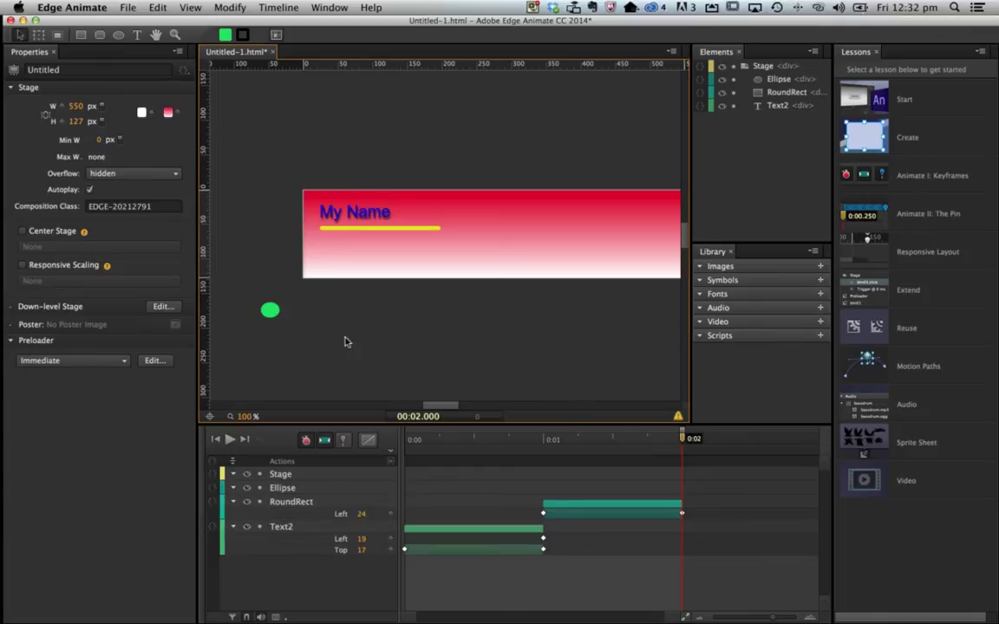
{"action": "left_click", "coordinate": [268, 309]}
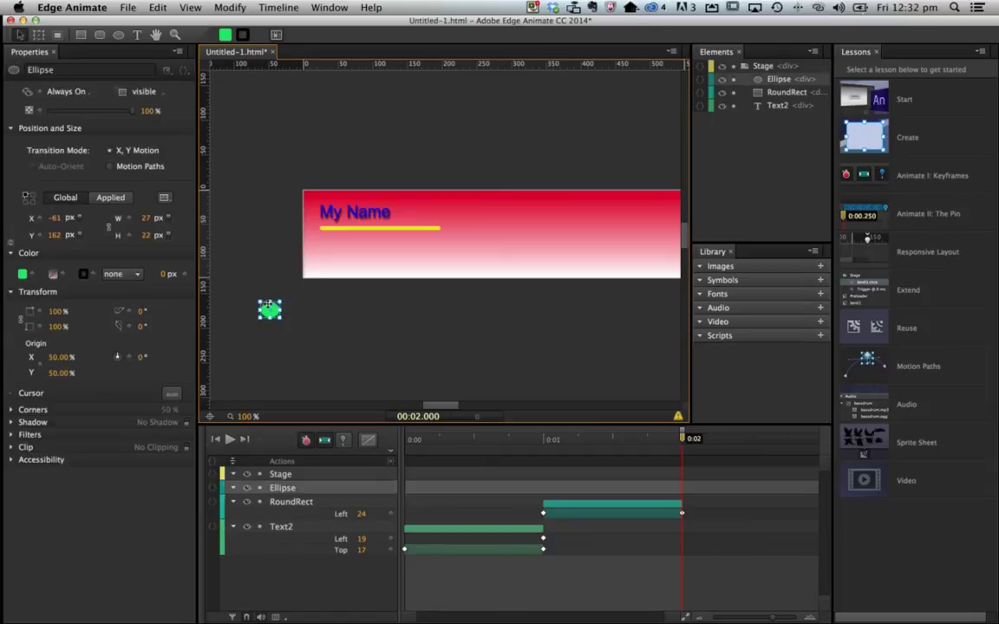
- Switch the green ellipse's transition mode from X, Y Motion to Motion Paths
{"action": "left_click", "coordinate": [109, 167]}
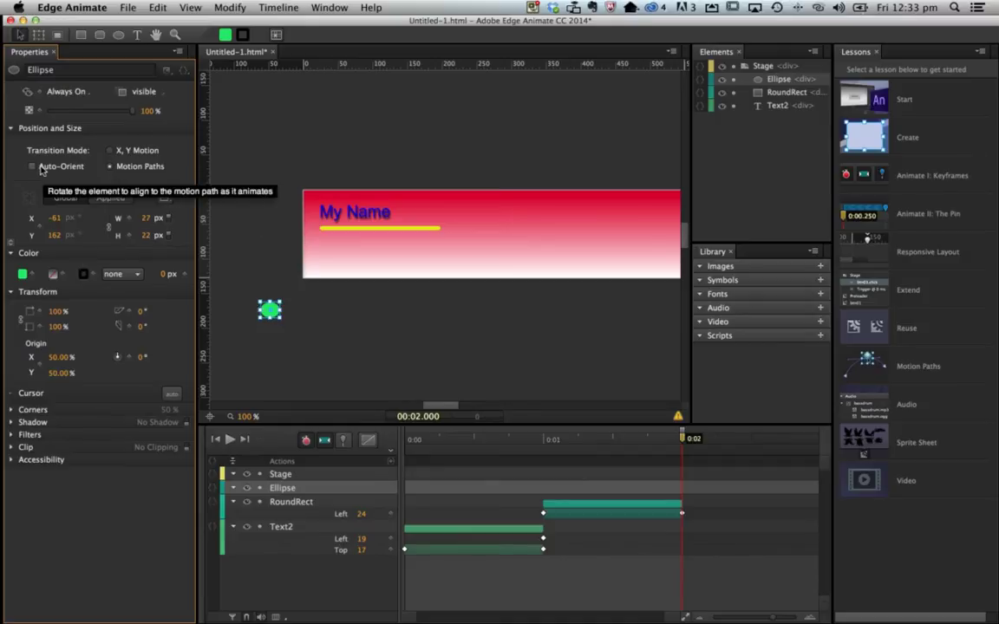
{"action": "left_click", "coordinate": [109, 152]}
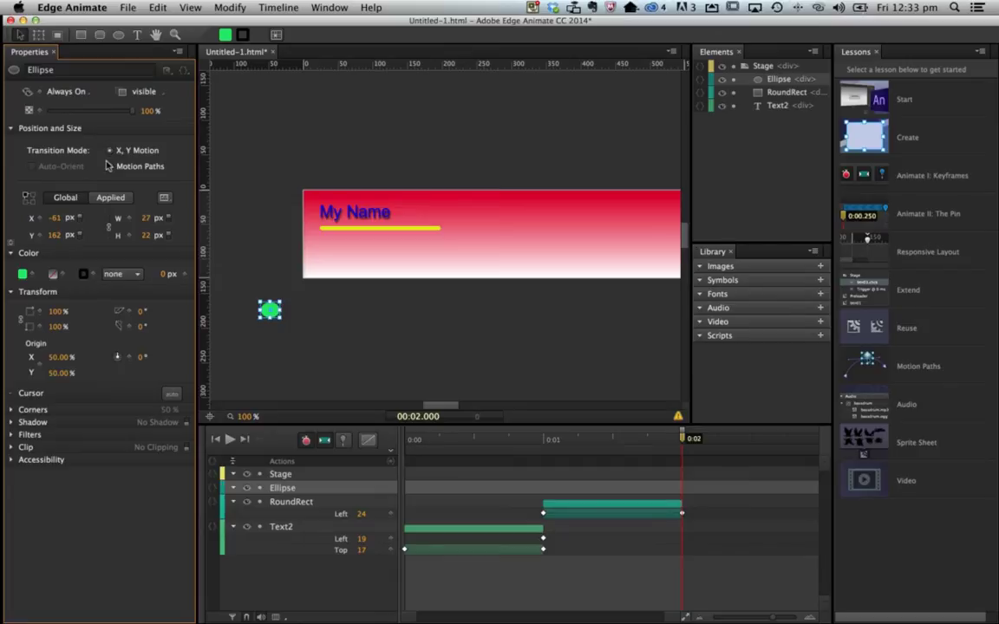
{"action": "left_click", "coordinate": [109, 166]}
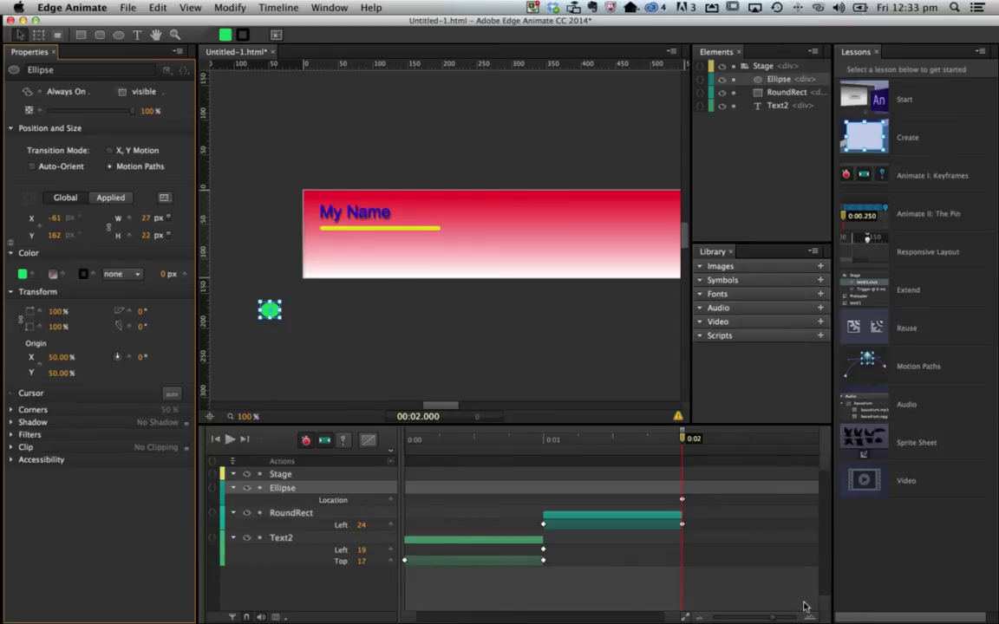
- With the pin set at 0:02 and the playhead at 0:04, move the ellipse above the banner to about X 501, Y -60 px
{"action": "left_click_drag", "start_coordinate": [774, 618], "coordinate": [726, 617]}
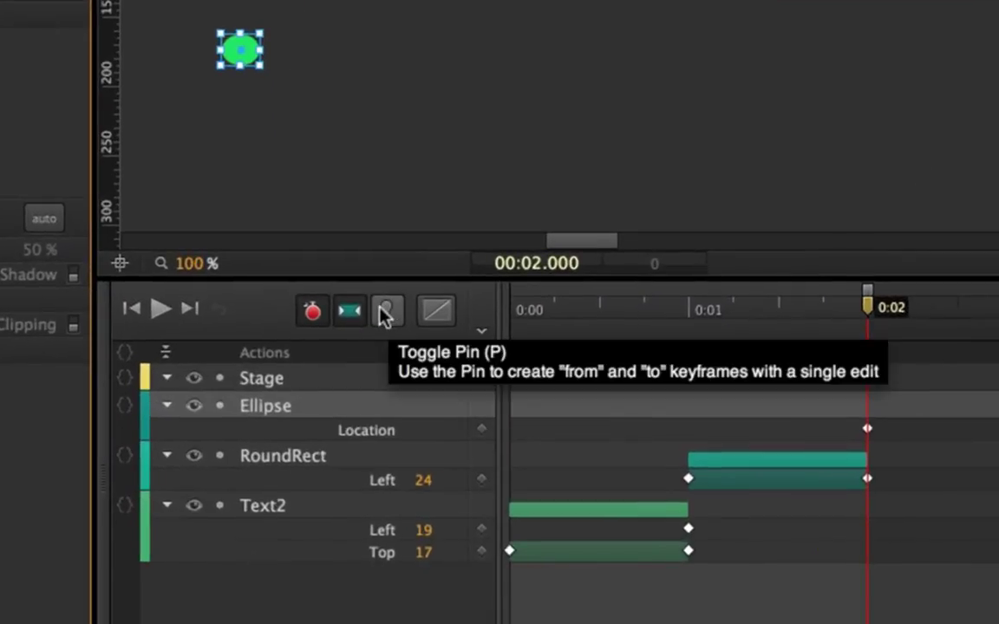
{"action": "left_click", "coordinate": [386, 312]}
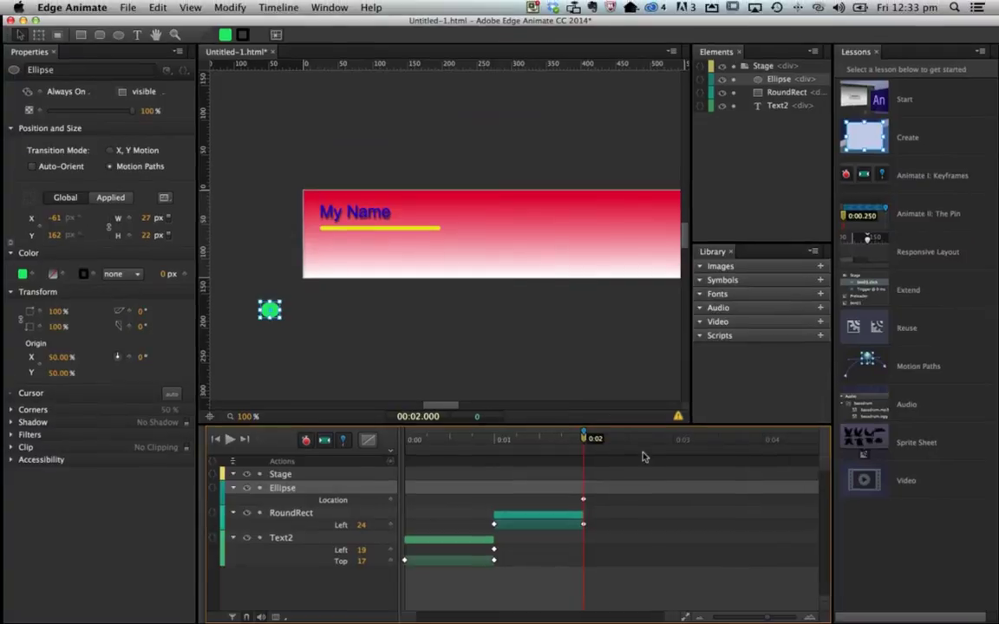
{"action": "left_click_drag", "start_coordinate": [589, 440], "coordinate": [762, 443]}
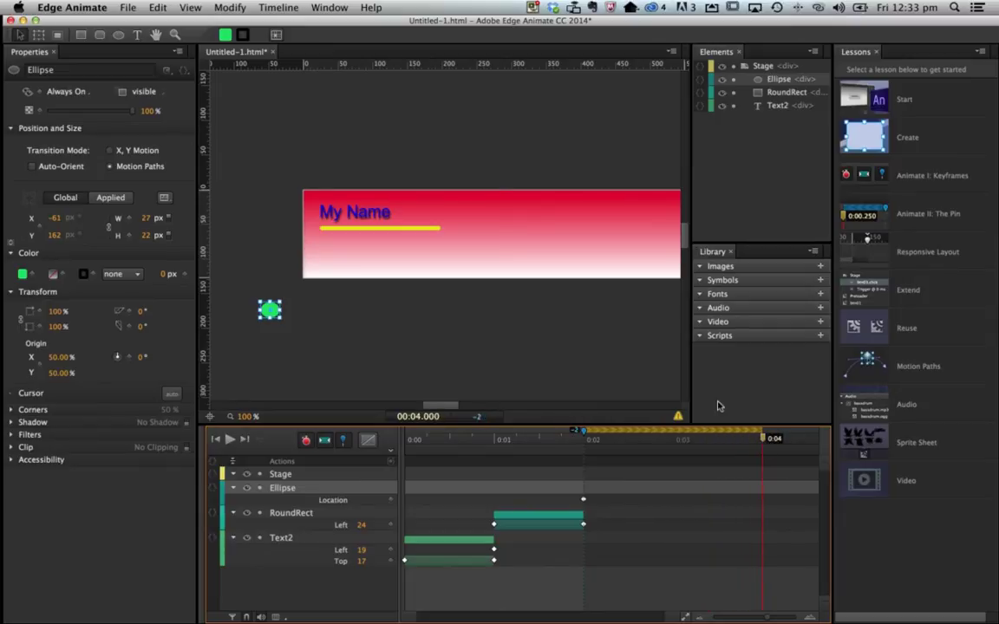
{"action": "left_click_drag", "start_coordinate": [269, 310], "coordinate": [659, 154]}
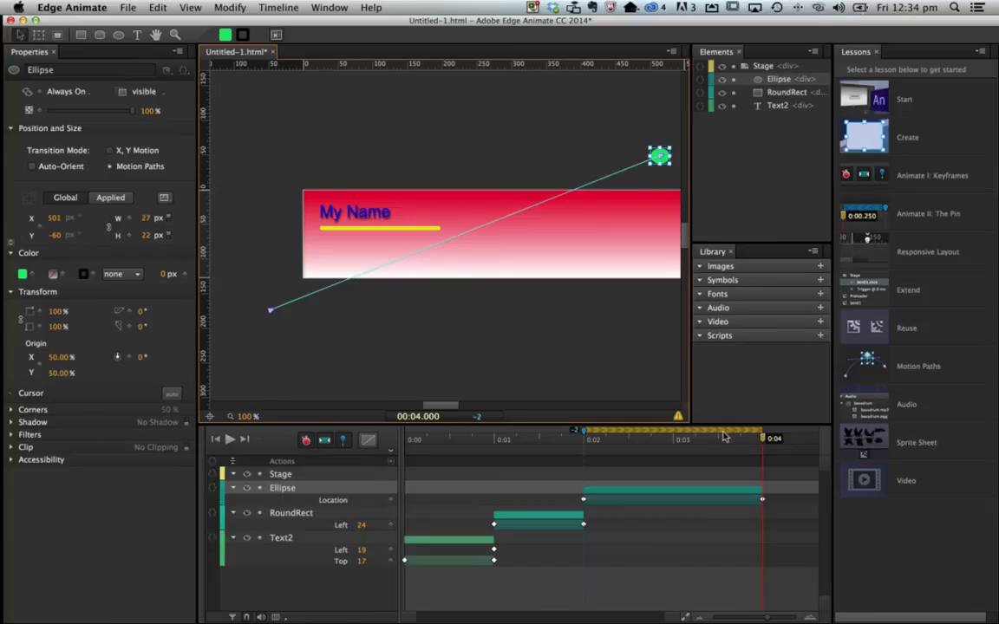
{"action": "mouse_move", "coordinate": [759, 438]}
{"action": "left_mouse_down"}
{"action": "mouse_move", "coordinate": [566, 475]}
{"action": "mouse_move", "coordinate": [760, 446]}
{"action": "left_mouse_up"}
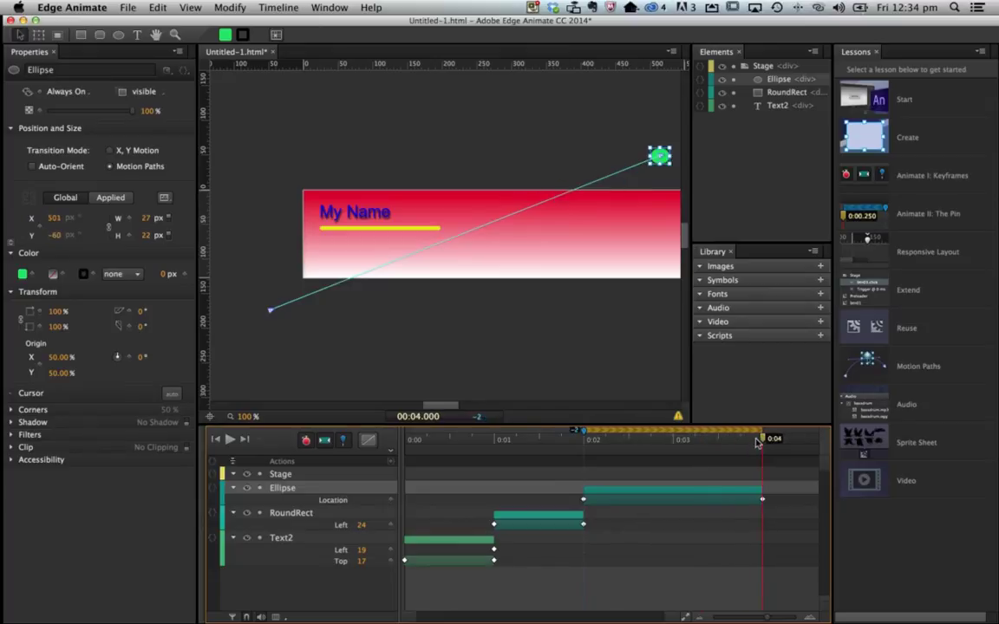
- At 0:02, bend the ellipse's motion path into a wave across the banner with four anchors, and move its start to about X -46, Y 176 px
{"action": "left_click_drag", "start_coordinate": [755, 443], "coordinate": [580, 459]}
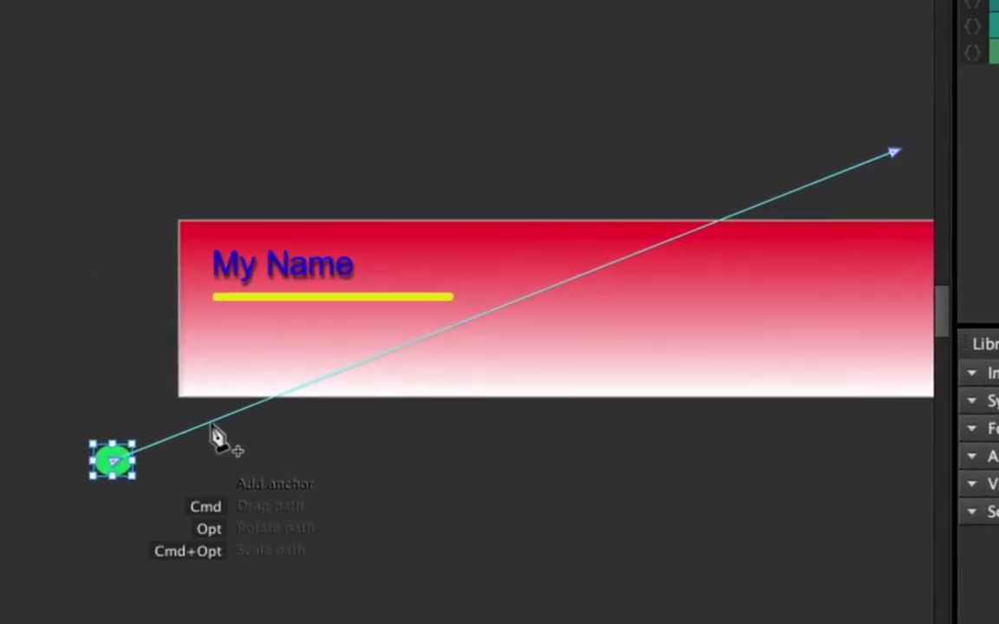
{"action": "left_click_drag", "start_coordinate": [232, 409], "coordinate": [267, 308]}
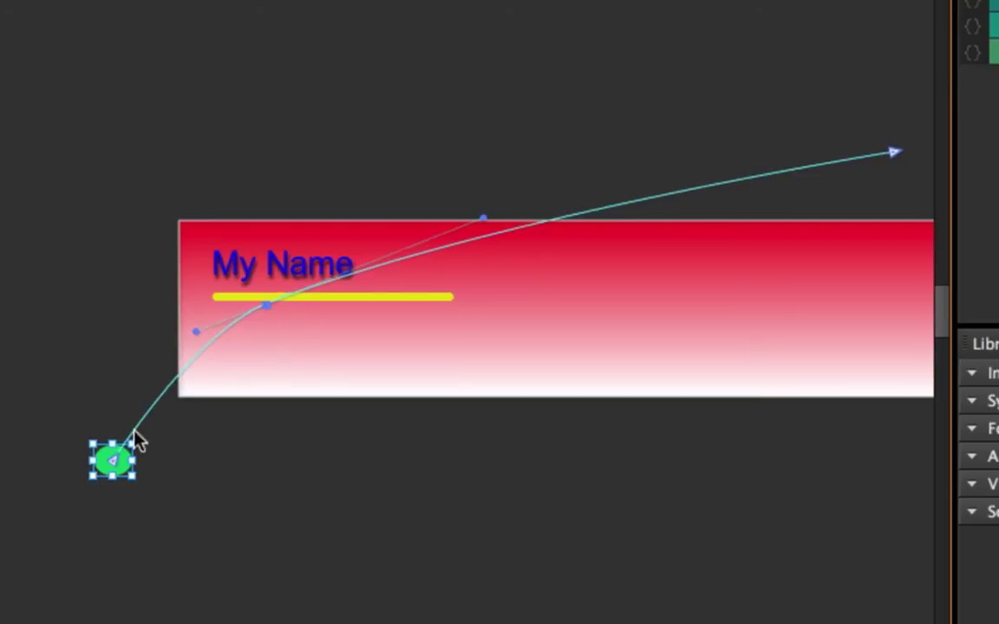
{"action": "left_click_drag", "start_coordinate": [119, 464], "coordinate": [142, 487]}
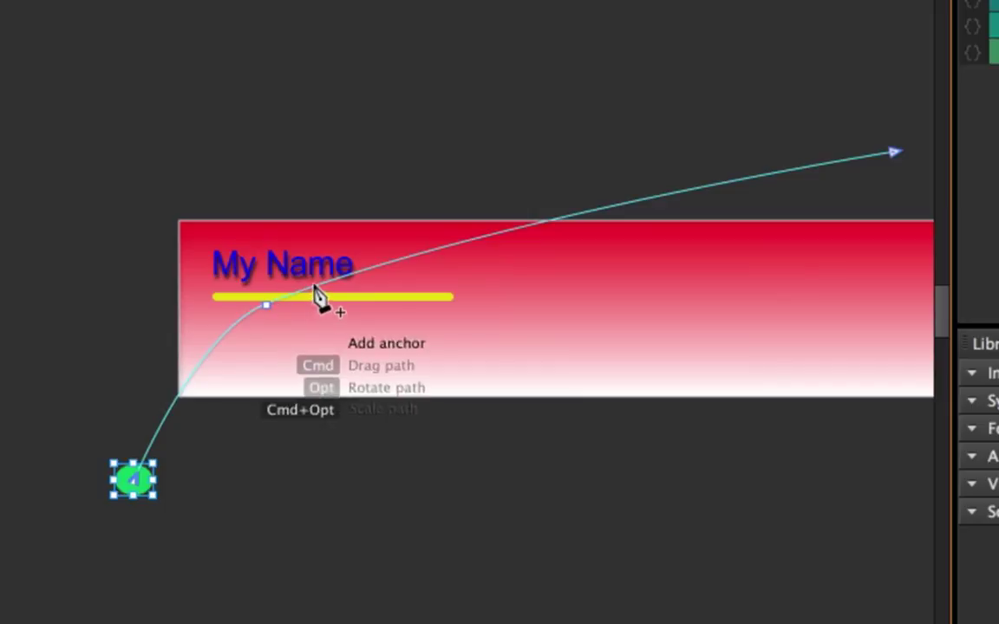
{"action": "left_click_drag", "start_coordinate": [329, 282], "coordinate": [333, 321]}
{"action": "left_click_drag", "start_coordinate": [336, 360], "coordinate": [369, 399]}
{"action": "left_click_drag", "start_coordinate": [523, 339], "coordinate": [584, 229]}
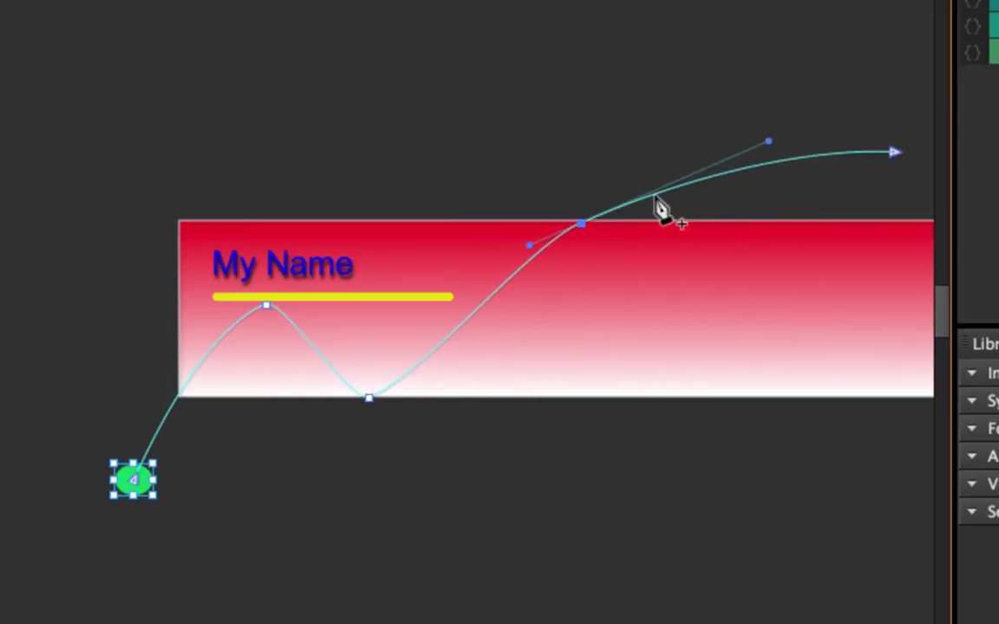
{"action": "left_click_drag", "start_coordinate": [663, 210], "coordinate": [736, 407]}
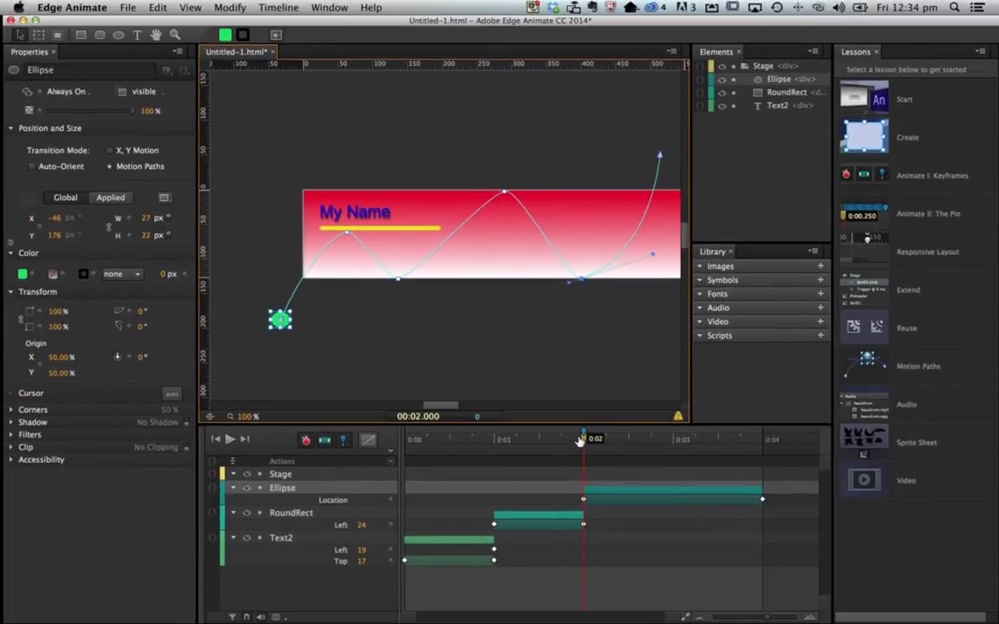
- Play the animation from 0:00 to check the ellipse's wavy path, and bring the banner's right end into view
{"action": "left_click_drag", "start_coordinate": [580, 440], "coordinate": [356, 468]}
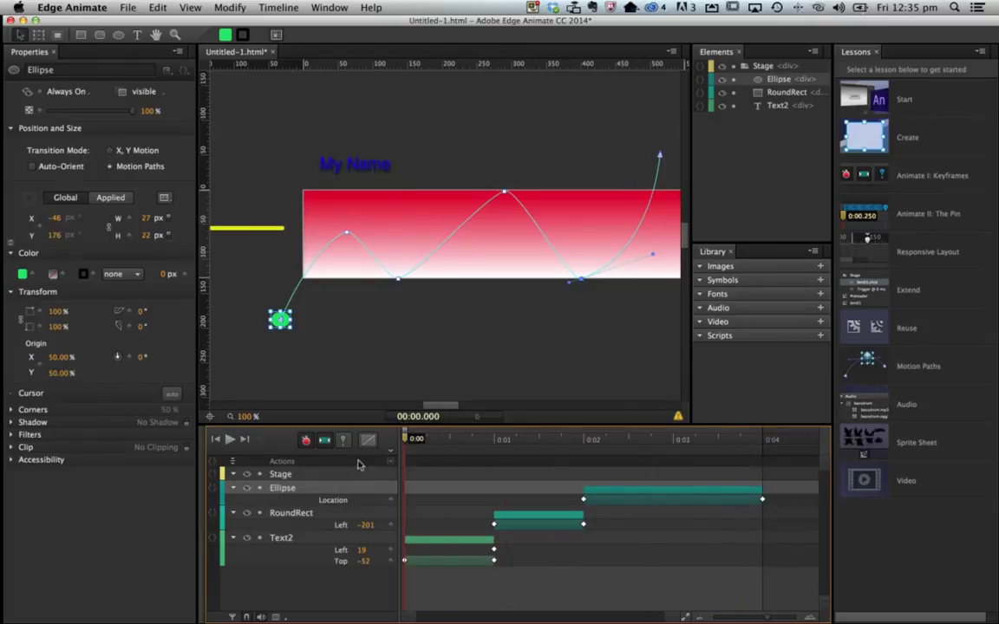
{"action": "key", "text": "space"}
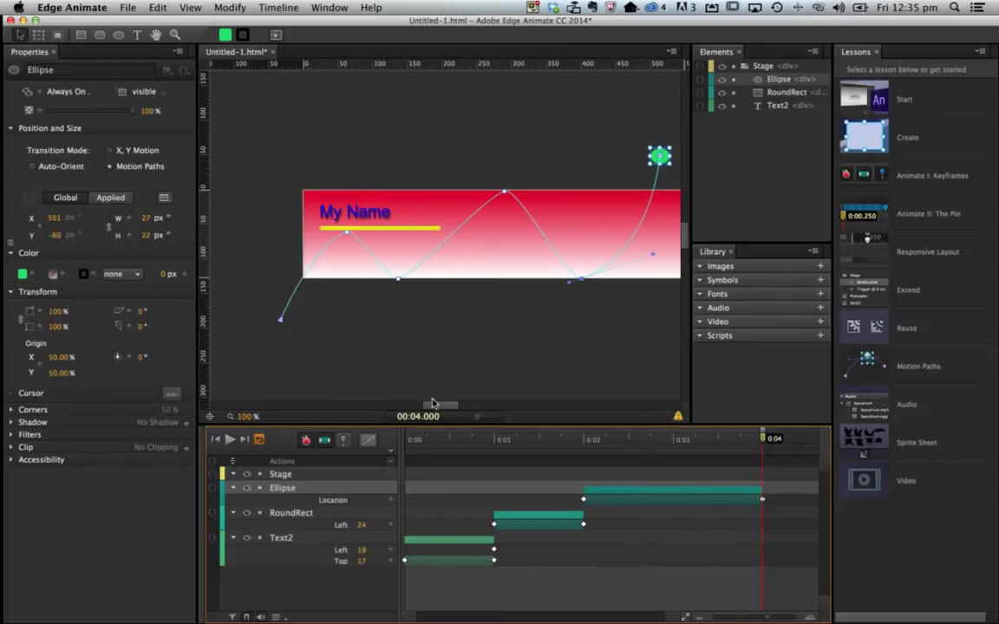
{"action": "left_click_drag", "start_coordinate": [433, 404], "coordinate": [439, 404]}
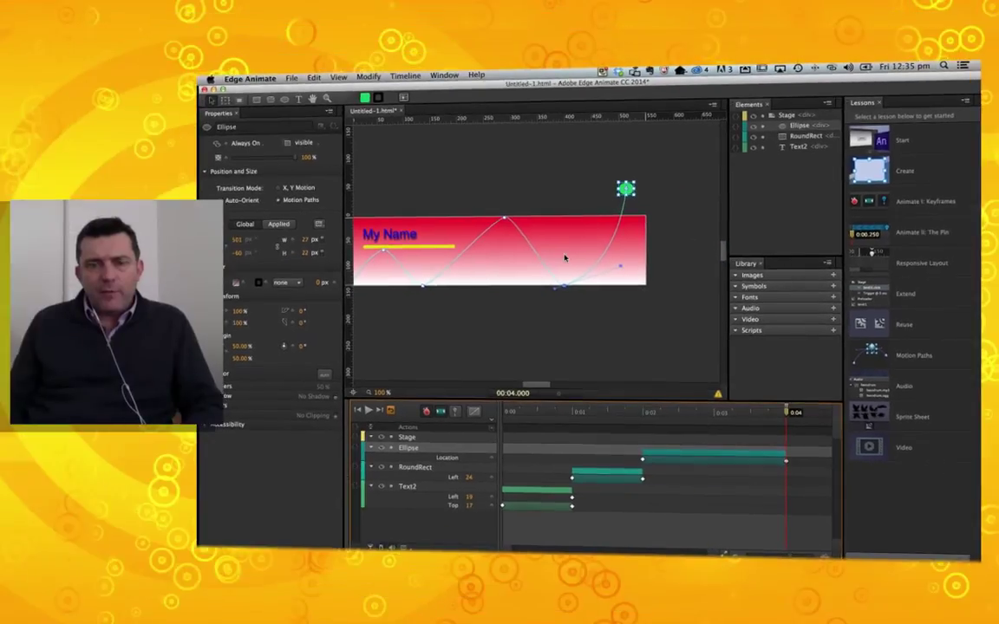
- Import the image Saker_Falcon_profile_shot.jpg from the Edge Animate folder onto the stage
{"action": "left_click", "coordinate": [292, 78]}
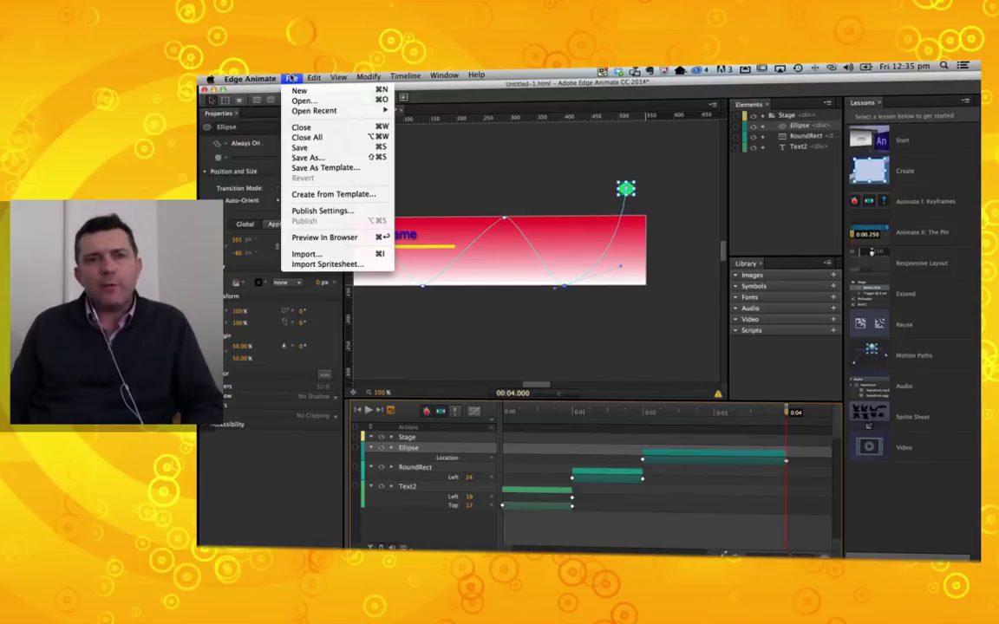
{"action": "left_click", "coordinate": [305, 253]}
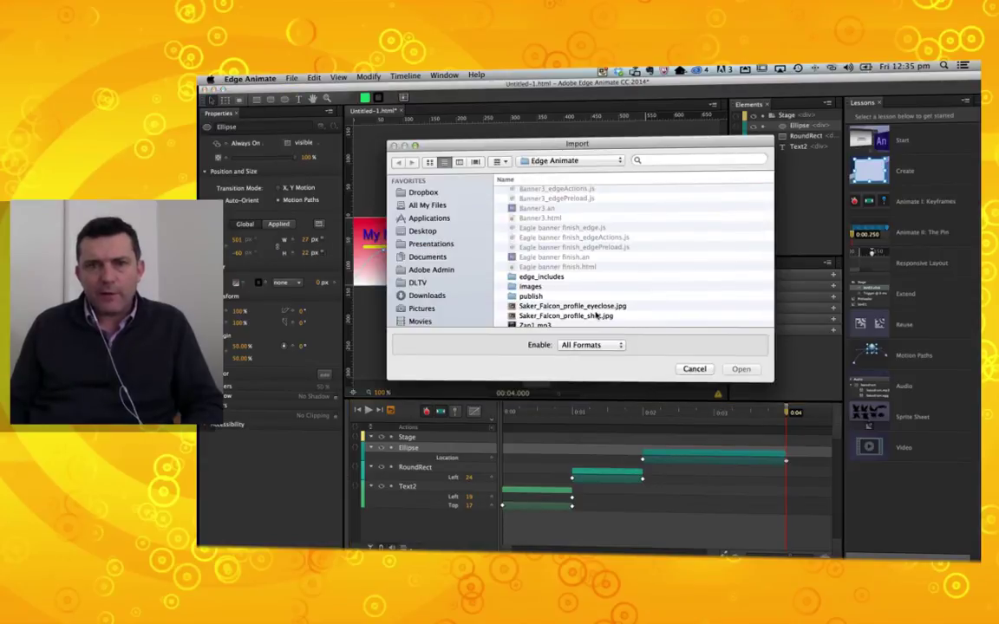
{"action": "left_click", "coordinate": [598, 315]}
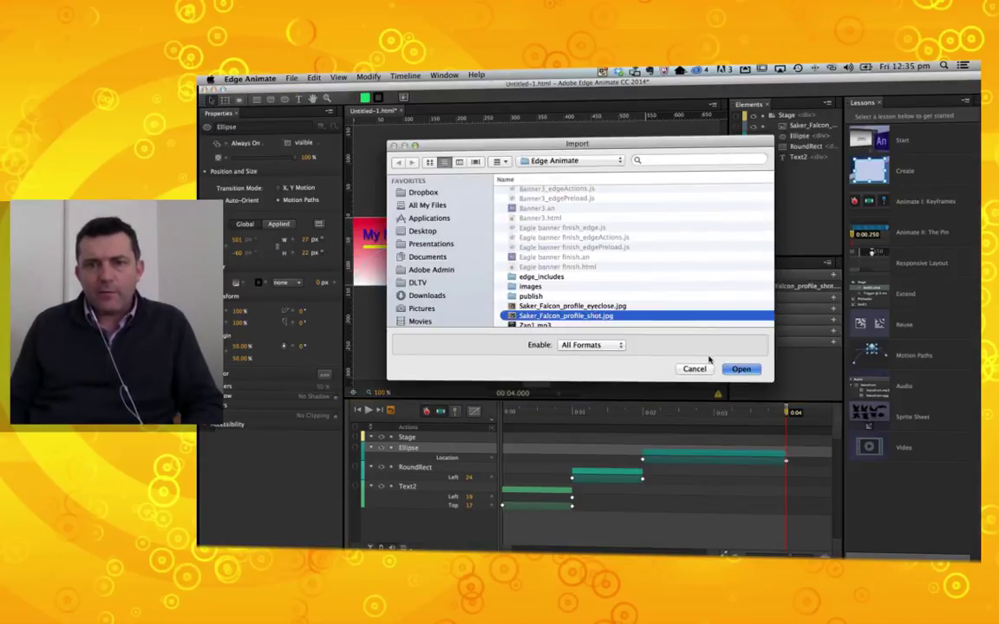
{"action": "key", "text": "Return"}
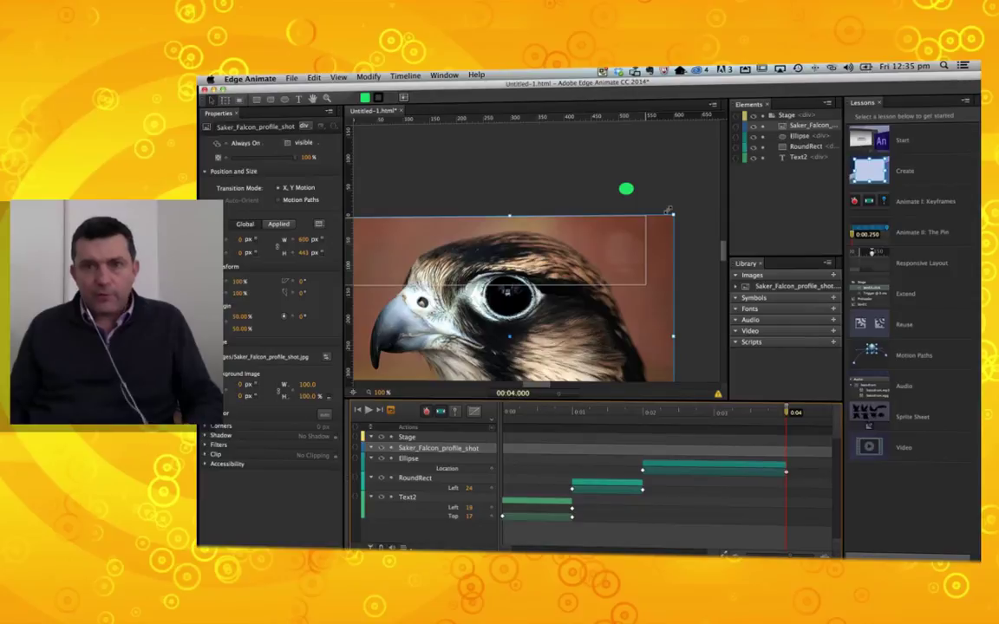
- Scale the falcon image to about 172 by 127 px, fit it into the banner's right end, and deselect it
{"action": "left_click_drag", "start_coordinate": [669, 210], "coordinate": [670, 237]}
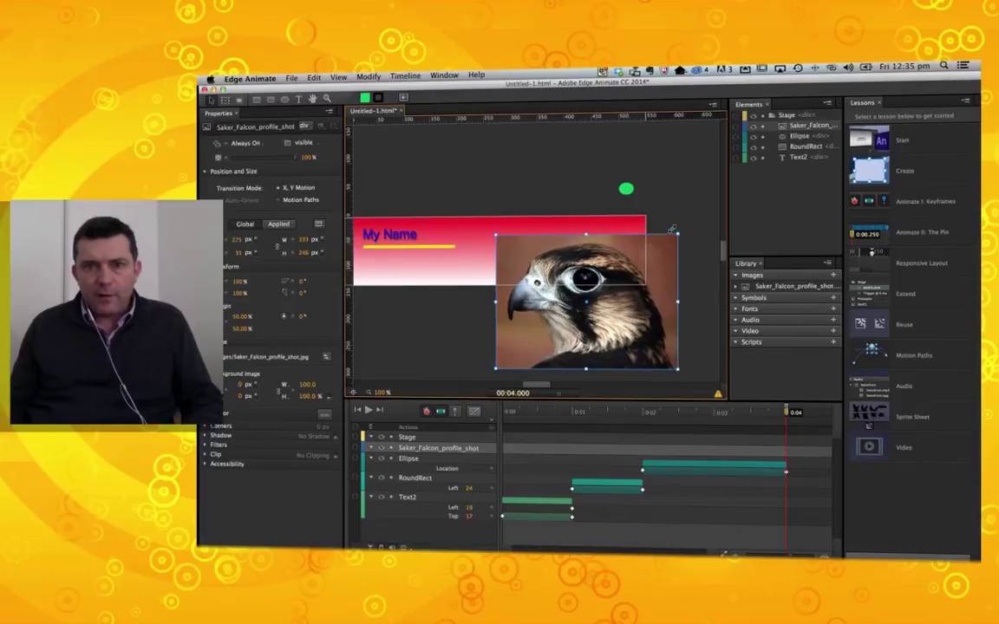
{"action": "left_click_drag", "start_coordinate": [616, 279], "coordinate": [602, 297]}
{"action": "left_click_drag", "start_coordinate": [542, 323], "coordinate": [596, 236]}
{"action": "left_click", "coordinate": [644, 319]}
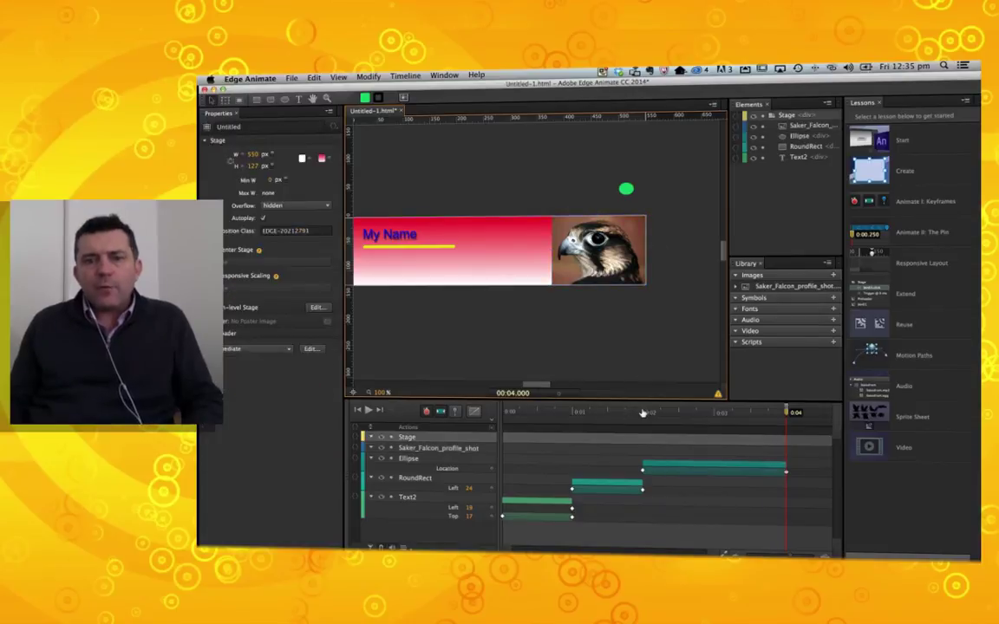
- Move the falcon image just outside the banner's right edge to about X 559 px, and add an X keyframe at about 0:04.100
{"action": "left_click", "coordinate": [722, 413]}
{"action": "mouse_move", "coordinate": [766, 427]}
{"action": "left_mouse_down"}
{"action": "mouse_move", "coordinate": [782, 421]}
{"action": "mouse_move", "coordinate": [769, 445]}
{"action": "left_mouse_up"}
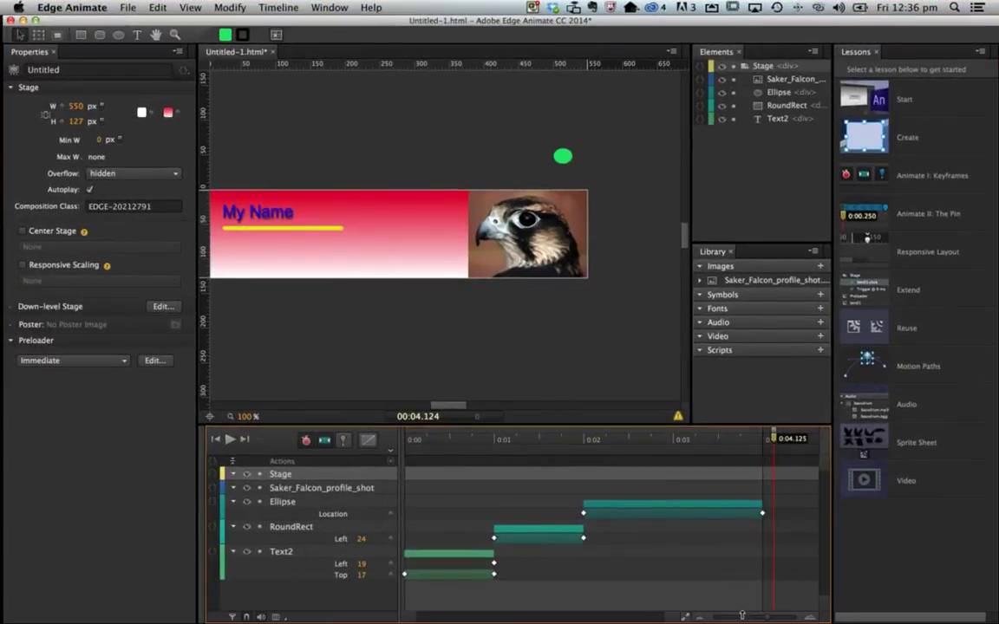
{"action": "left_click_drag", "start_coordinate": [767, 617], "coordinate": [756, 617]}
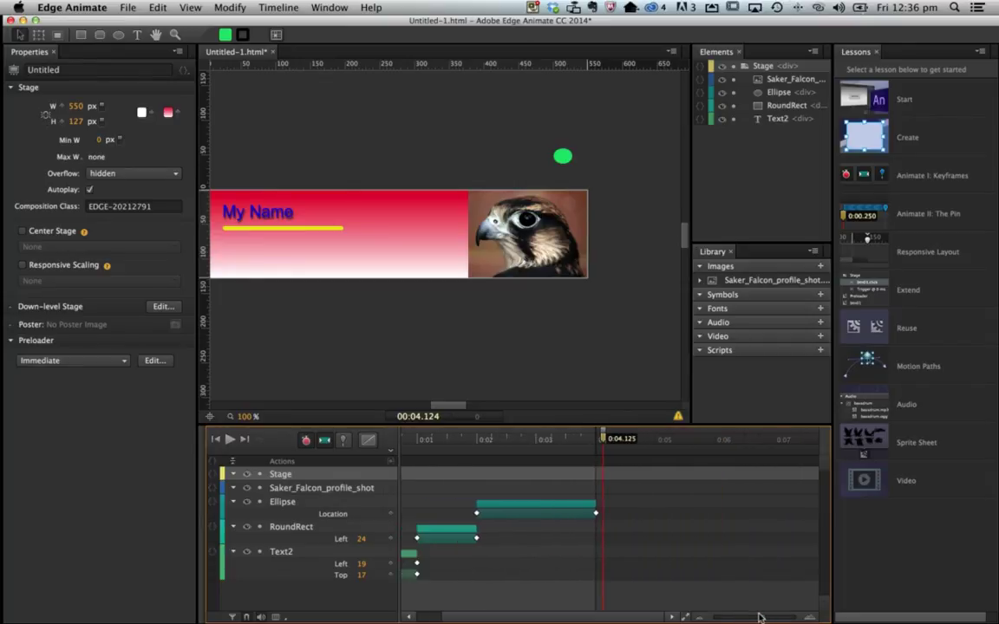
{"action": "left_click_drag", "start_coordinate": [527, 227], "coordinate": [652, 232]}
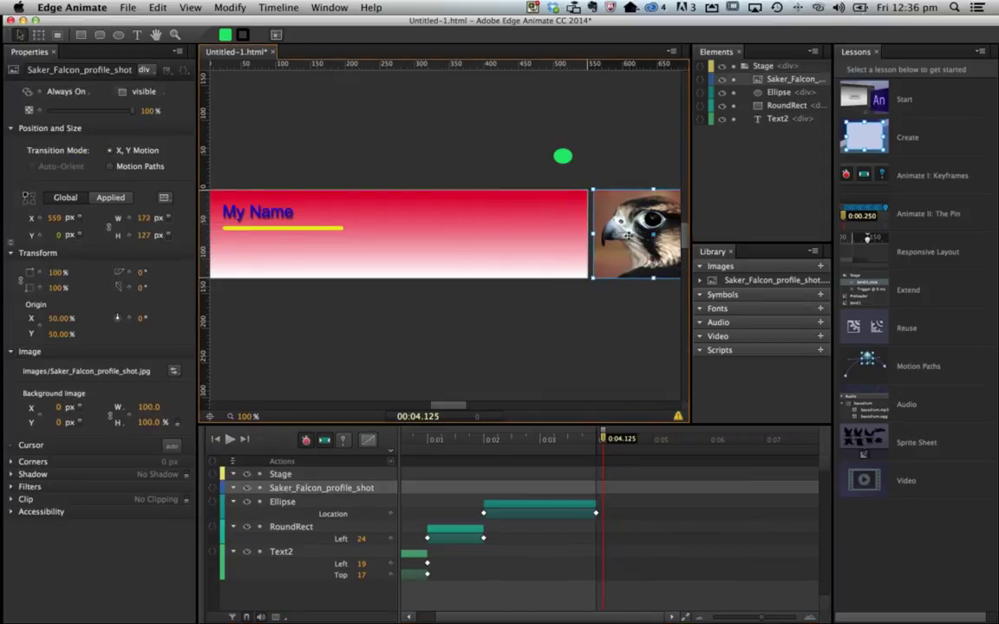
{"action": "left_click_drag", "start_coordinate": [598, 438], "coordinate": [597, 438]}
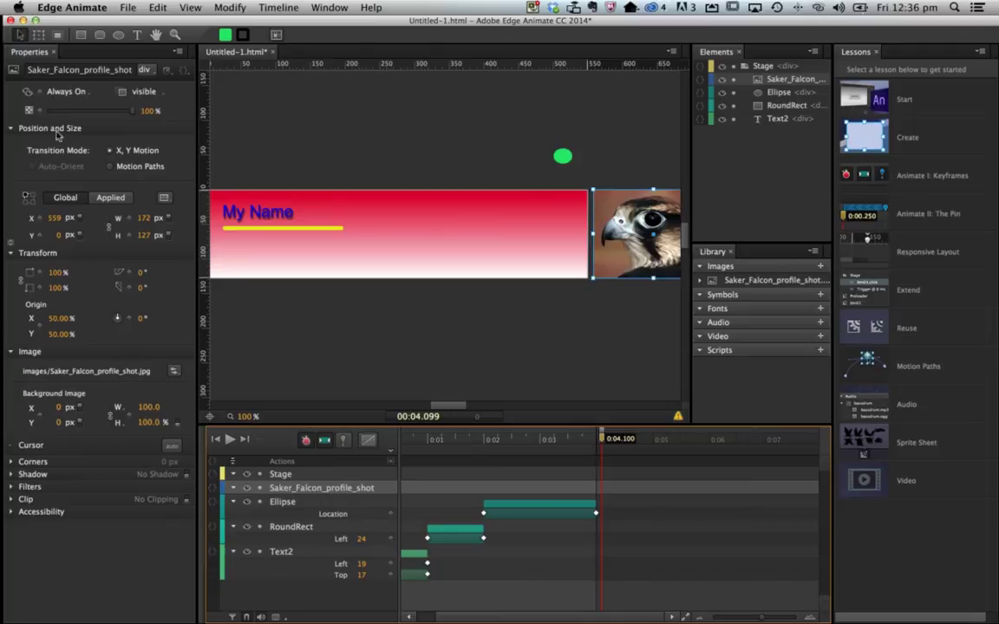
{"action": "left_click", "coordinate": [35, 219]}
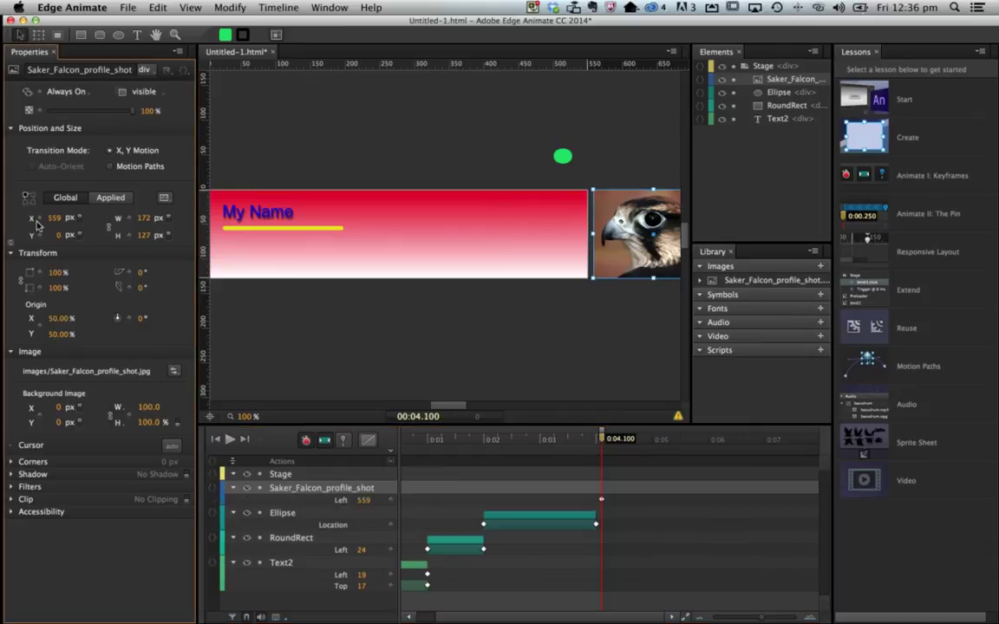
- At 0:05, slide the falcon image back into the banner's right end at about X 378 px, and scrub through the movement
{"action": "left_click", "coordinate": [598, 441]}
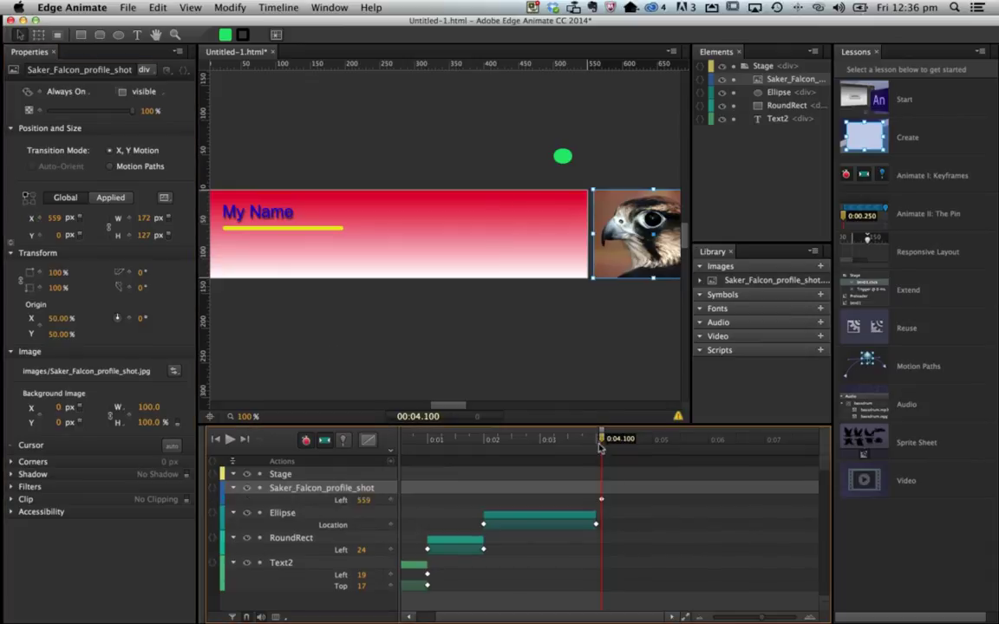
{"action": "left_click_drag", "start_coordinate": [598, 440], "coordinate": [651, 440]}
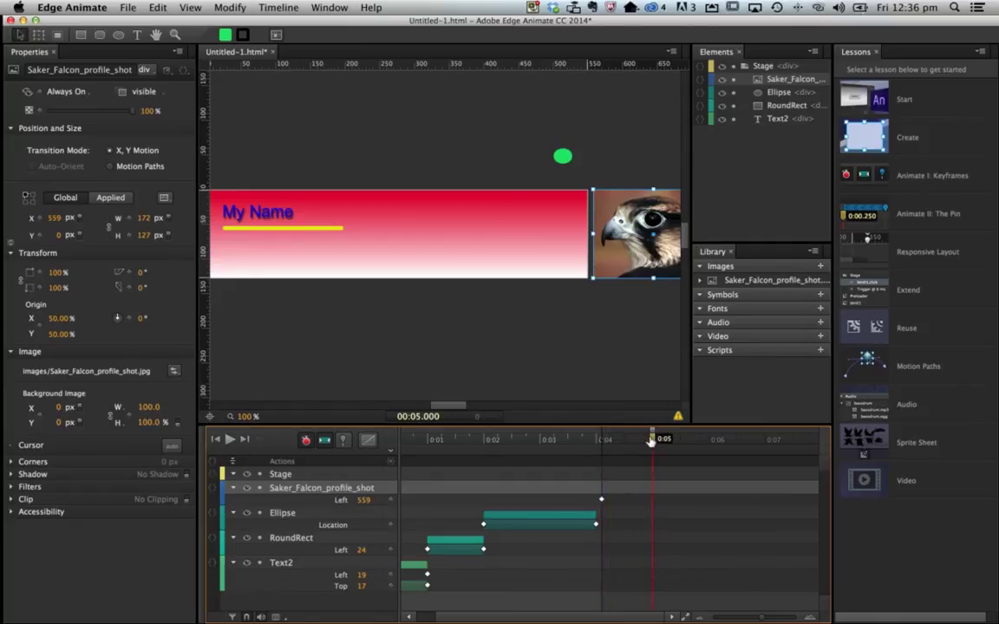
{"action": "left_click_drag", "start_coordinate": [624, 241], "coordinate": [499, 243]}
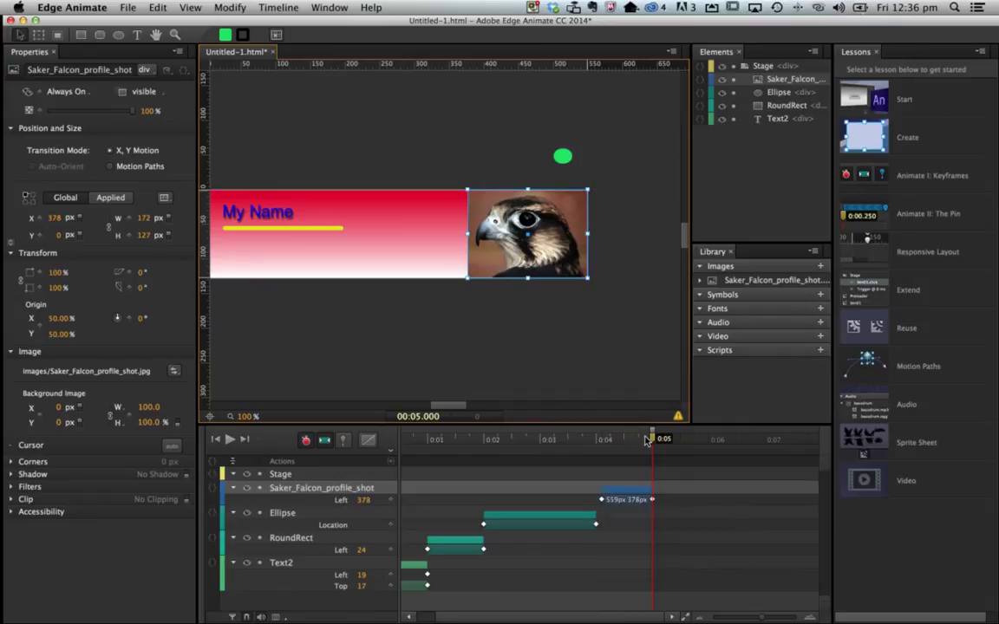
{"action": "left_click_drag", "start_coordinate": [613, 440], "coordinate": [650, 446]}
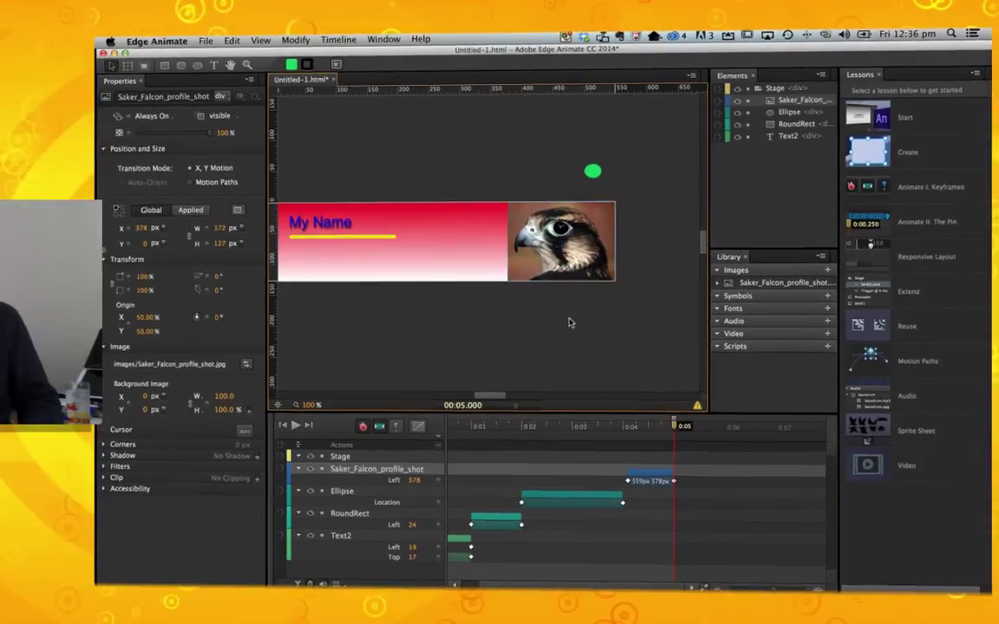
- Import the image Saker_Falcon_profile_eyeclose.jpg from the Edge Animate folder onto the stage
{"action": "left_click", "coordinate": [531, 322]}
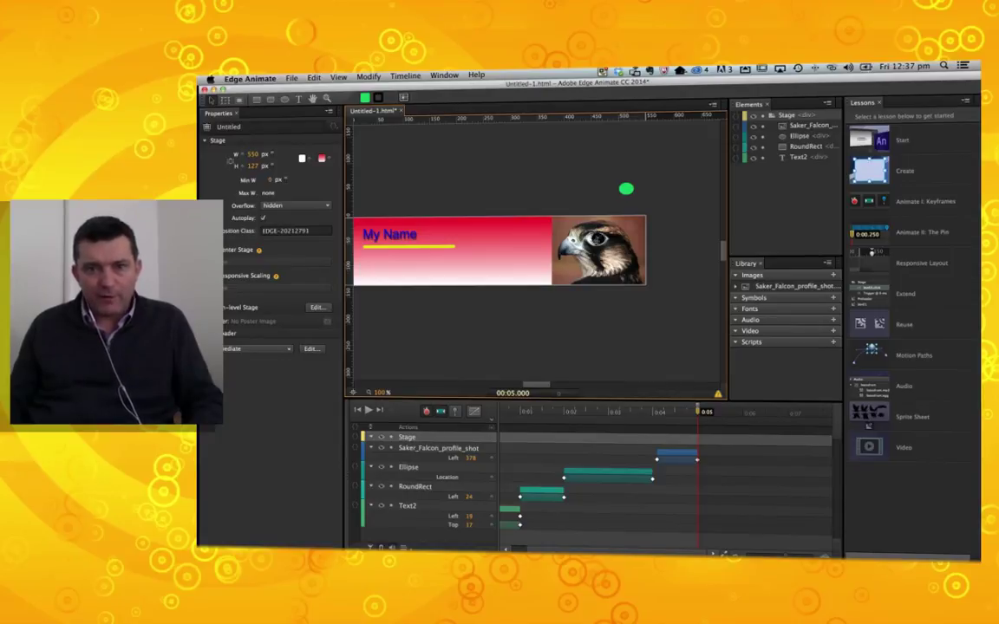
{"action": "left_click", "coordinate": [292, 77]}
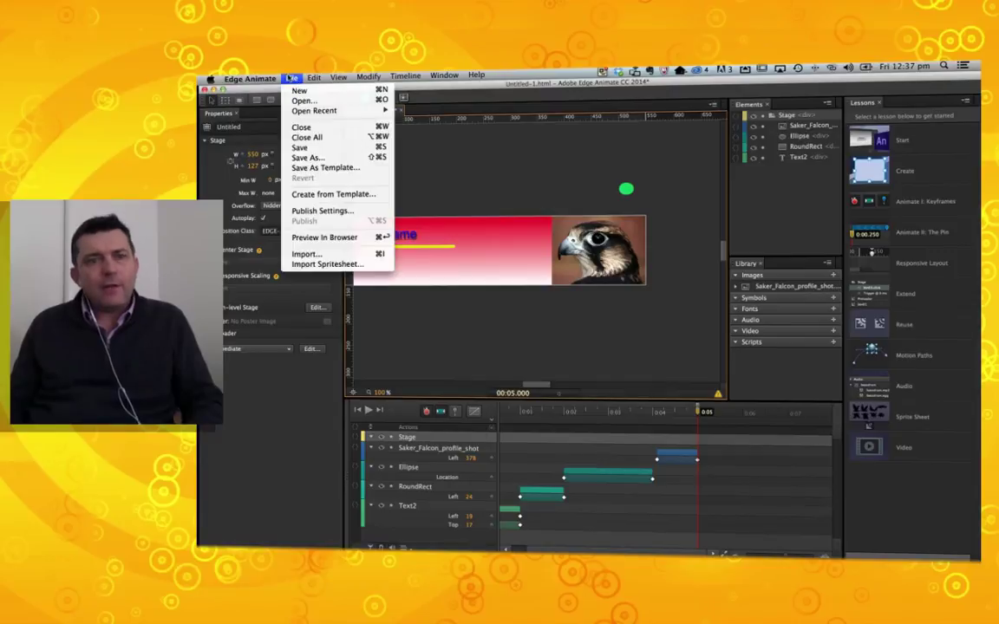
{"action": "left_click", "coordinate": [332, 253]}
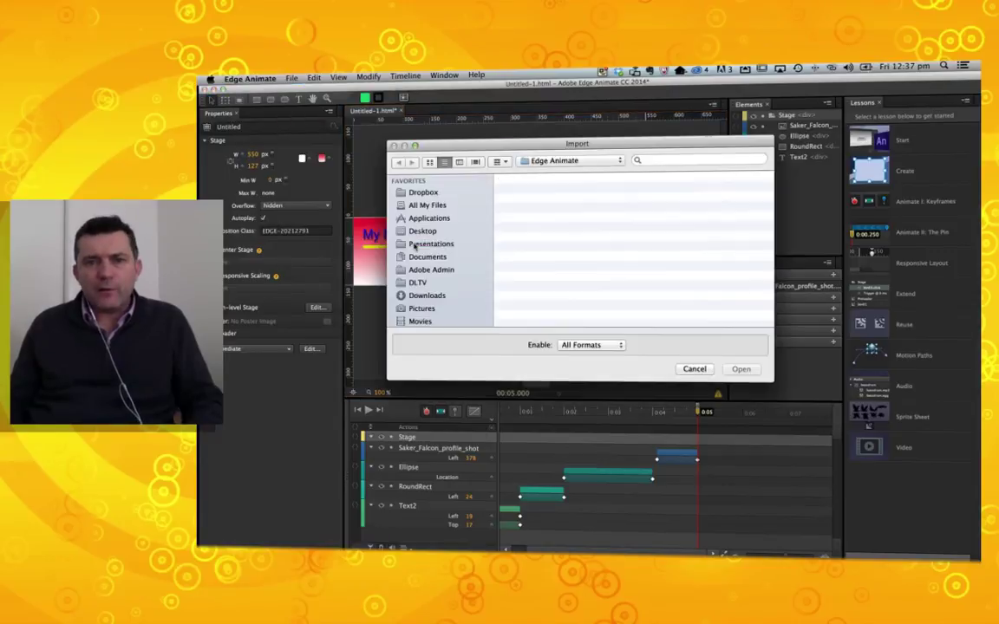
{"action": "left_click", "coordinate": [587, 306]}
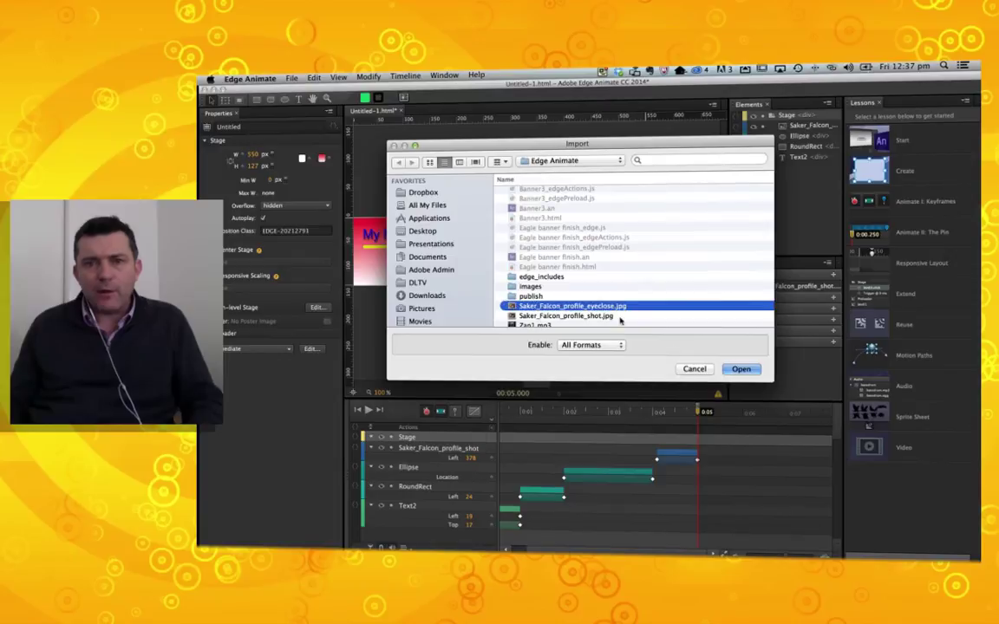
{"action": "key", "text": "Return"}
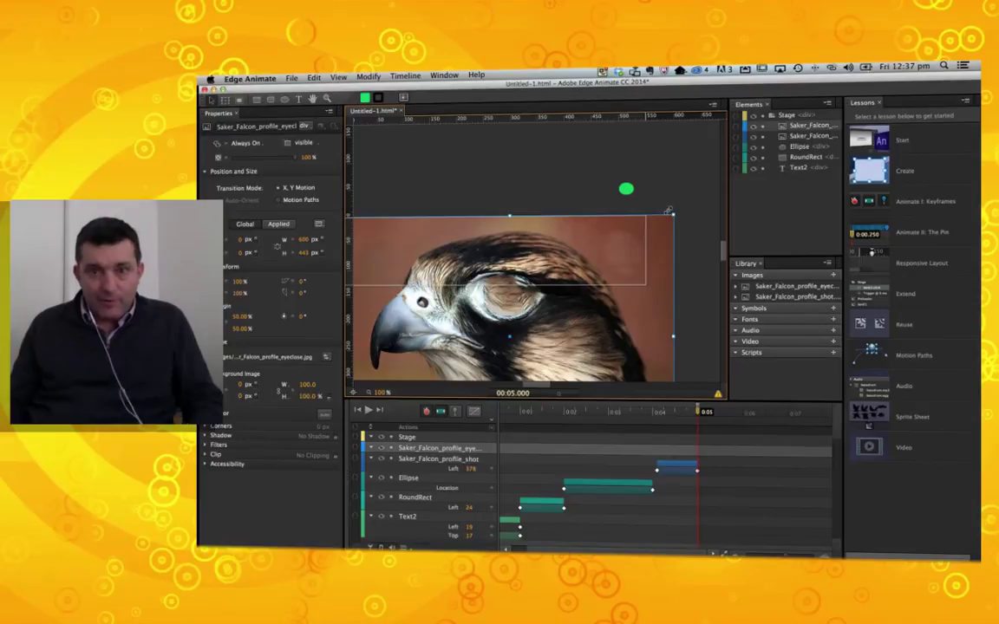
- Scale the closed-eye falcon image to about 172 by 127 px and place it exactly over the open-eye falcon at about X 378 px
{"action": "left_click_drag", "start_coordinate": [661, 217], "coordinate": [524, 335]}
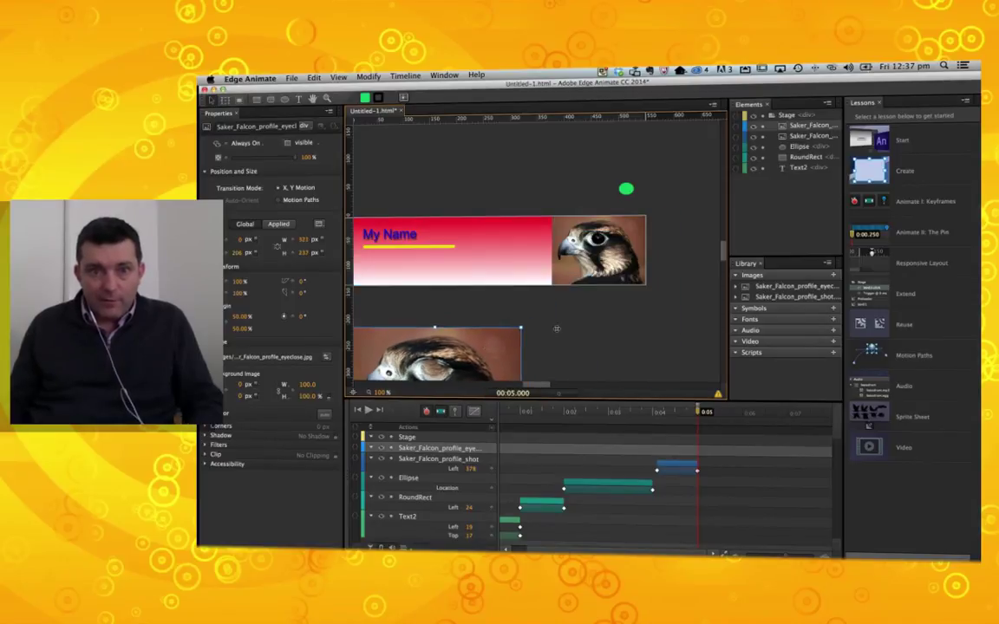
{"action": "left_click_drag", "start_coordinate": [647, 260], "coordinate": [613, 297]}
{"action": "left_click_drag", "start_coordinate": [559, 335], "coordinate": [604, 255]}
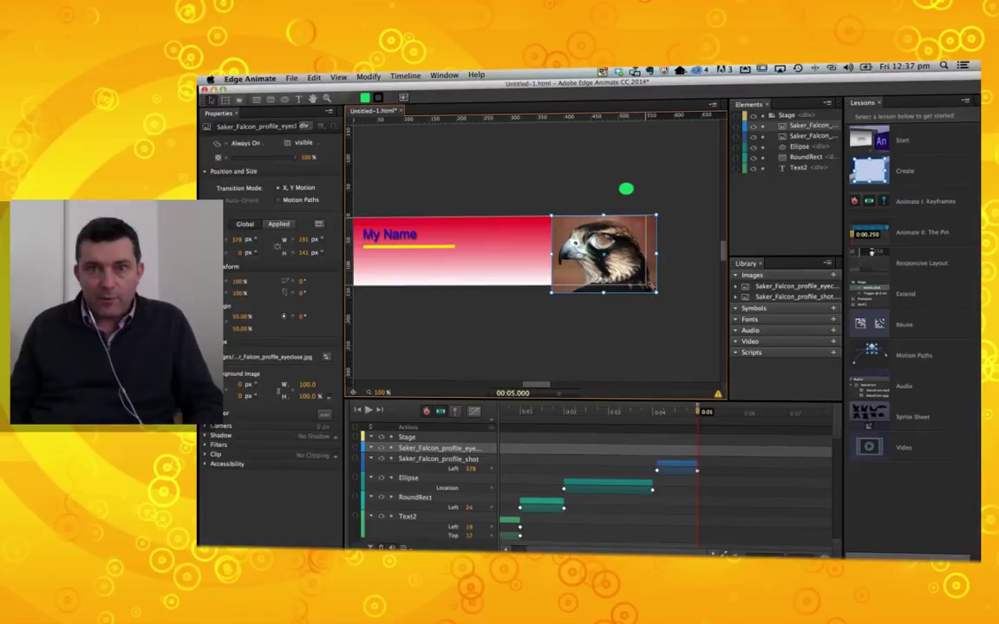
{"action": "left_click_drag", "start_coordinate": [653, 289], "coordinate": [644, 283]}
{"action": "mouse_move", "coordinate": [596, 245]}
{"action": "left_mouse_down"}
{"action": "mouse_move", "coordinate": [620, 246]}
{"action": "mouse_move", "coordinate": [597, 287]}
{"action": "mouse_move", "coordinate": [597, 247]}
{"action": "left_mouse_up"}
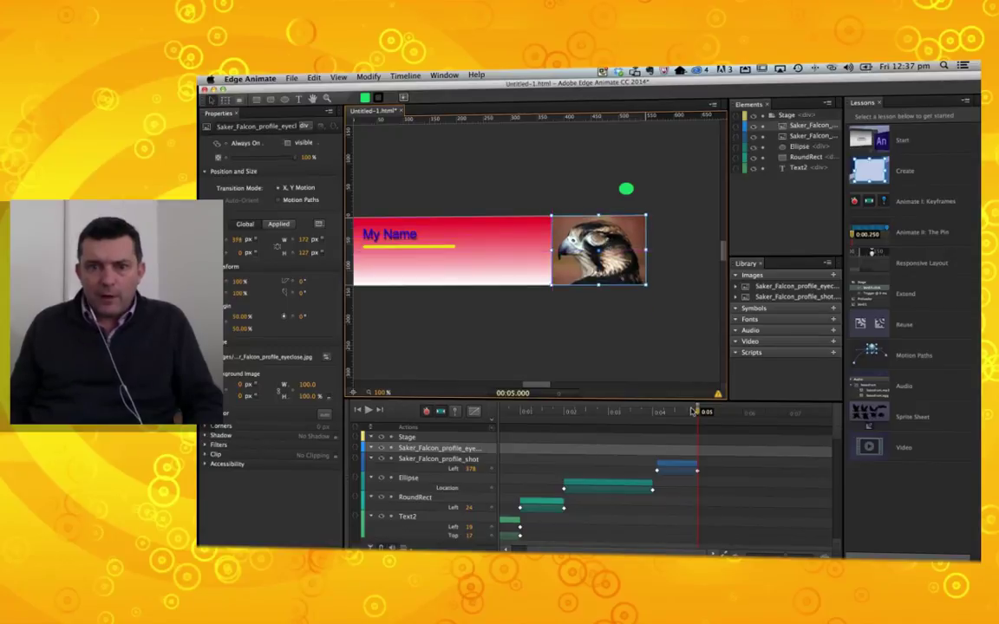
- At 0:05.250, set the closed-eye falcon's opacity to 0% and add an opacity keyframe
{"action": "mouse_move", "coordinate": [694, 413]}
{"action": "left_mouse_down"}
{"action": "mouse_move", "coordinate": [624, 413]}
{"action": "mouse_move", "coordinate": [710, 414]}
{"action": "left_mouse_up"}
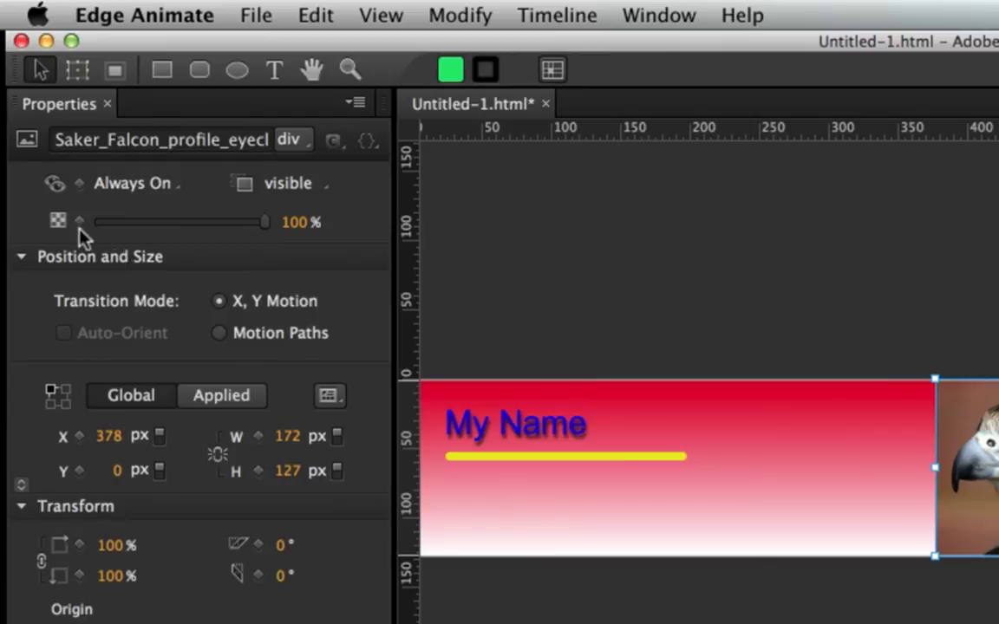
{"action": "left_click_drag", "start_coordinate": [252, 222], "coordinate": [74, 227]}
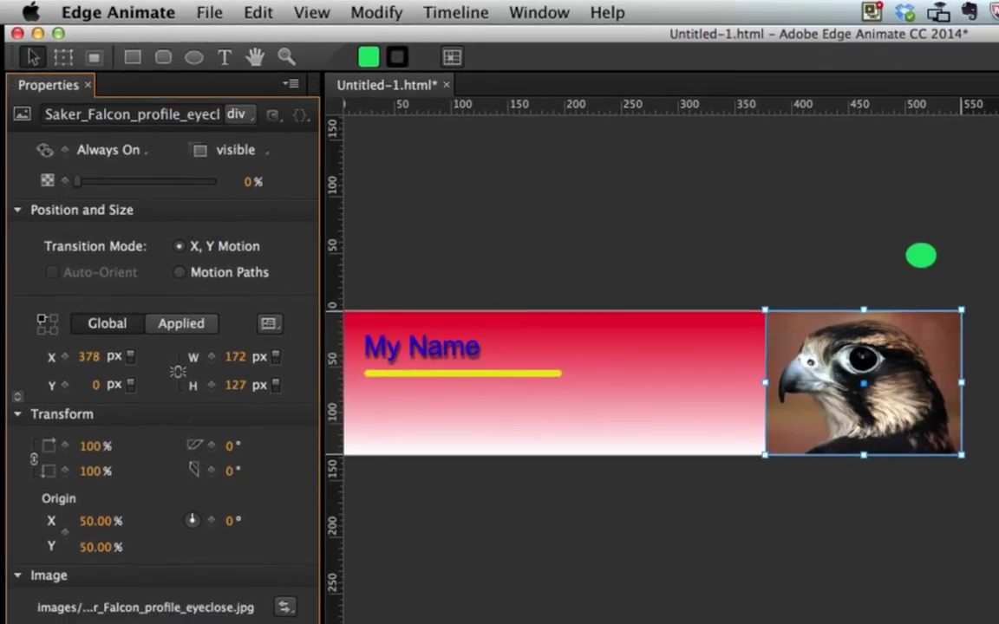
{"action": "key", "text": "space"}
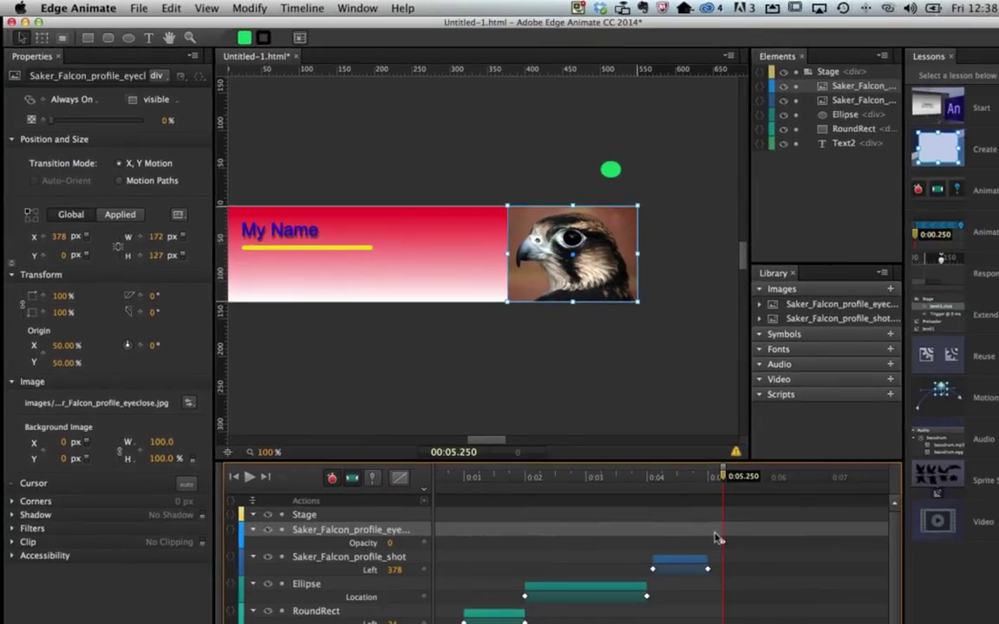
{"action": "left_click", "coordinate": [717, 538]}
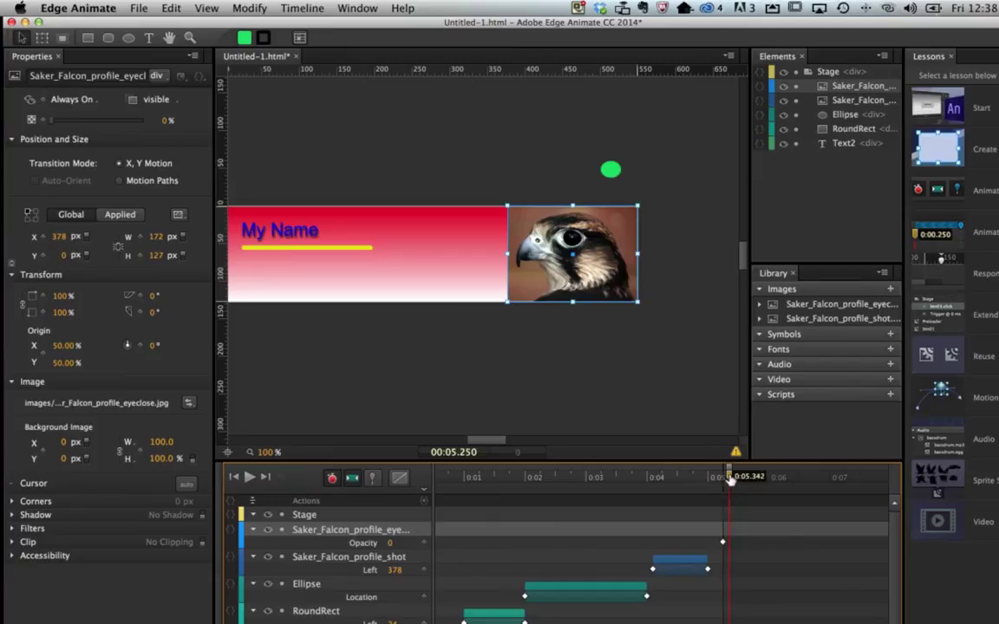
- Create a blink by setting the closed-eye falcon's opacity to 100% at 0:05.500 and back to 0% at 0:05.750
{"action": "left_click_drag", "start_coordinate": [726, 480], "coordinate": [732, 480]}
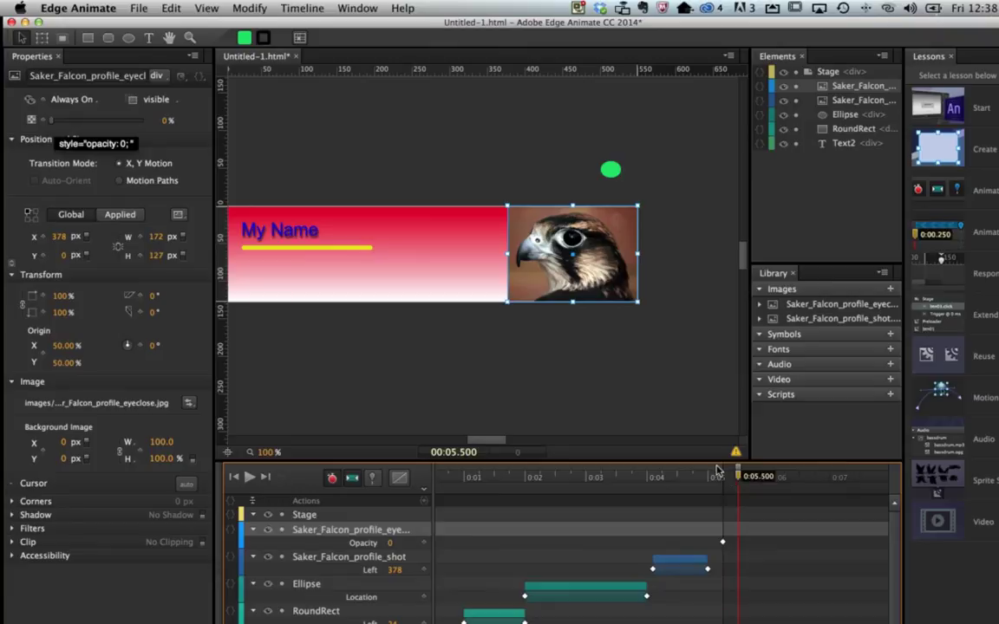
{"action": "left_click_drag", "start_coordinate": [50, 120], "coordinate": [163, 122]}
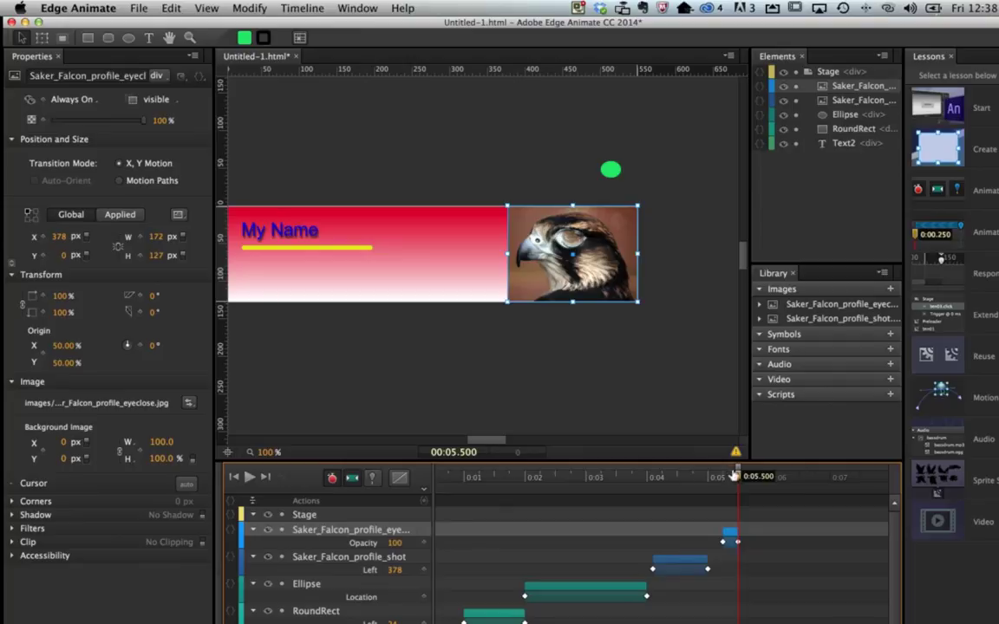
{"action": "left_click_drag", "start_coordinate": [740, 474], "coordinate": [749, 476]}
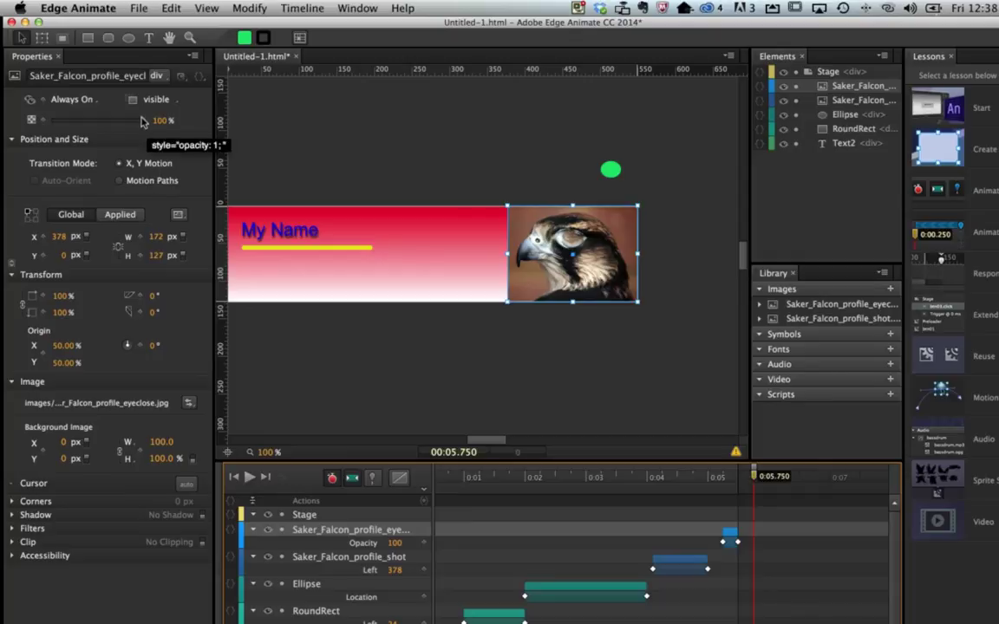
{"action": "left_click_drag", "start_coordinate": [132, 112], "coordinate": [32, 121]}
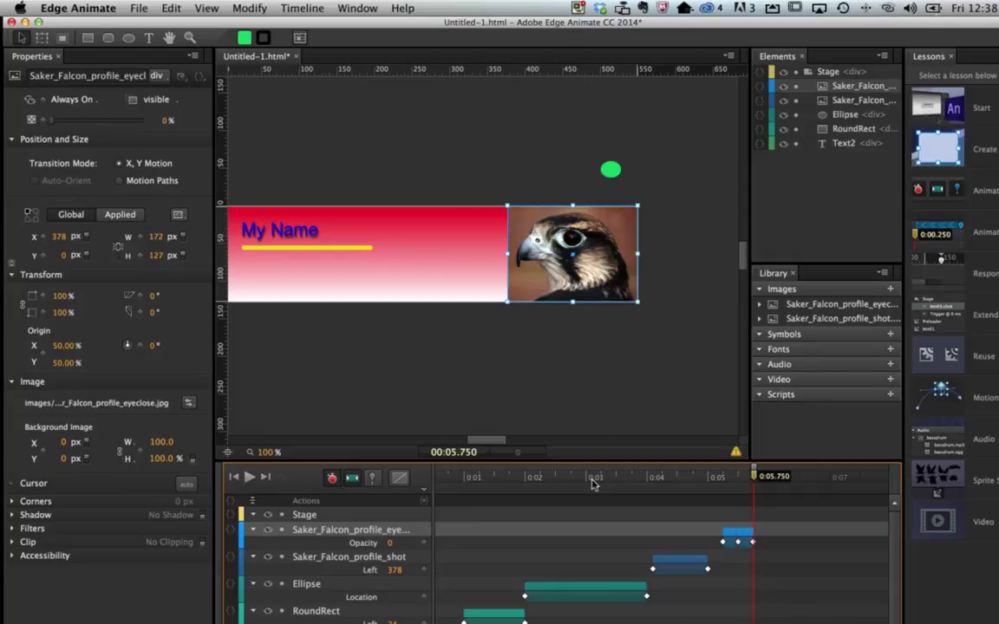
- Scrub through the falcon's blink, rewind the timeline and play the whole banner animation with the full banner in view
{"action": "mouse_move", "coordinate": [746, 479]}
{"action": "left_mouse_down"}
{"action": "mouse_move", "coordinate": [691, 482]}
{"action": "mouse_move", "coordinate": [748, 482]}
{"action": "left_mouse_up"}
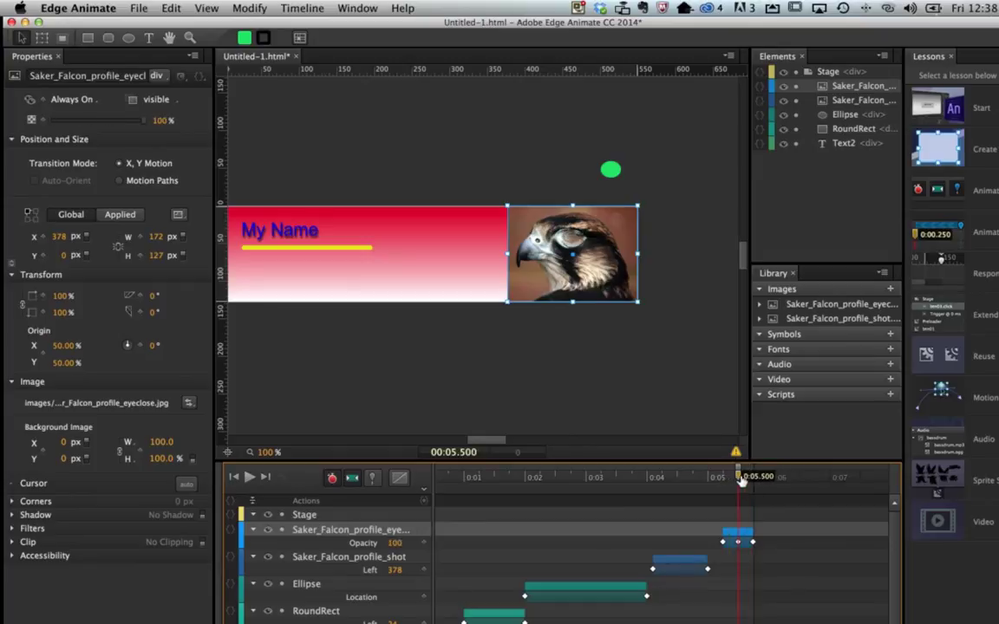
{"action": "left_click_drag", "start_coordinate": [752, 483], "coordinate": [373, 492]}
{"action": "key", "text": "space"}
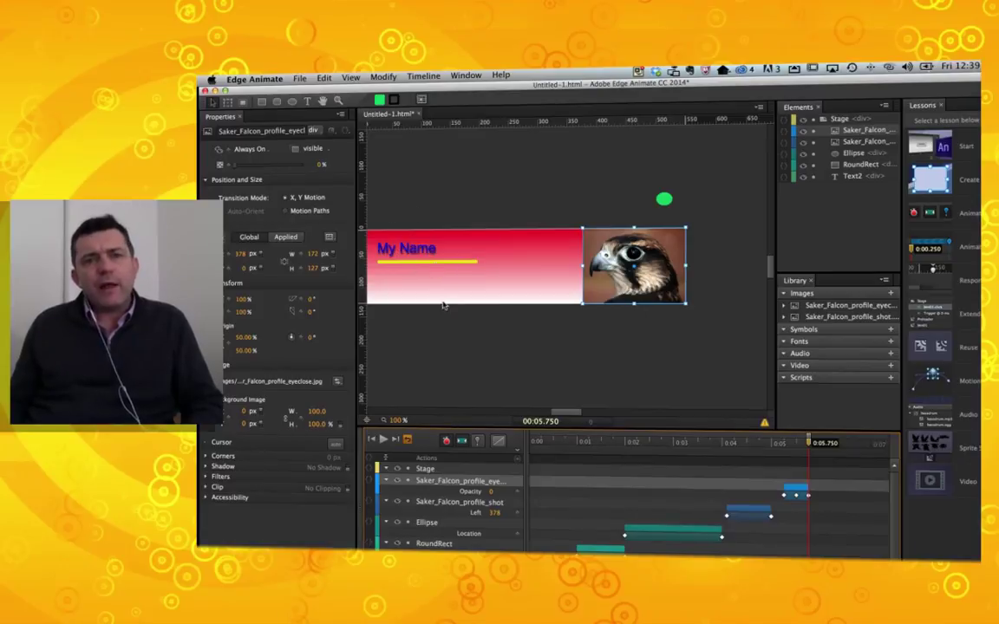
{"action": "scroll", "coordinate": [563, 409], "scroll_direction": "left", "scroll_amount": 5}
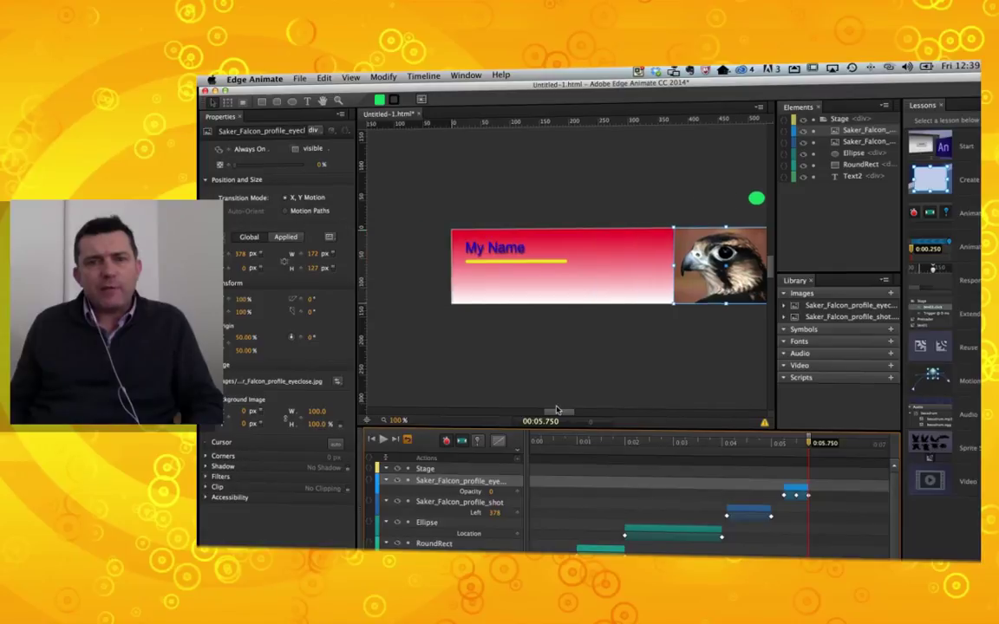
{"action": "scroll", "coordinate": [563, 409], "scroll_direction": "right", "scroll_amount": 4}
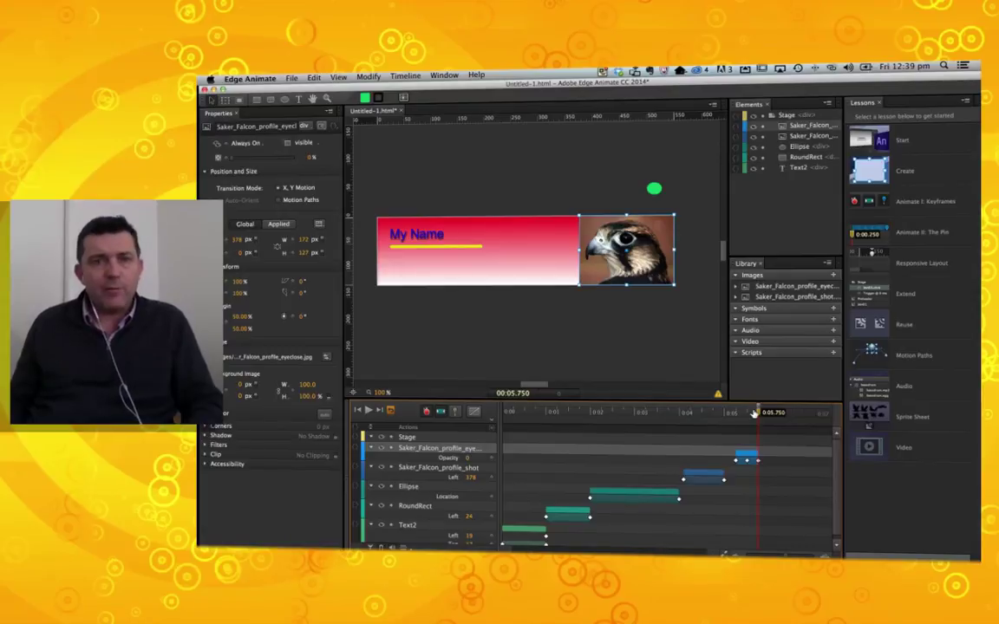
{"action": "left_click", "coordinate": [292, 78]}
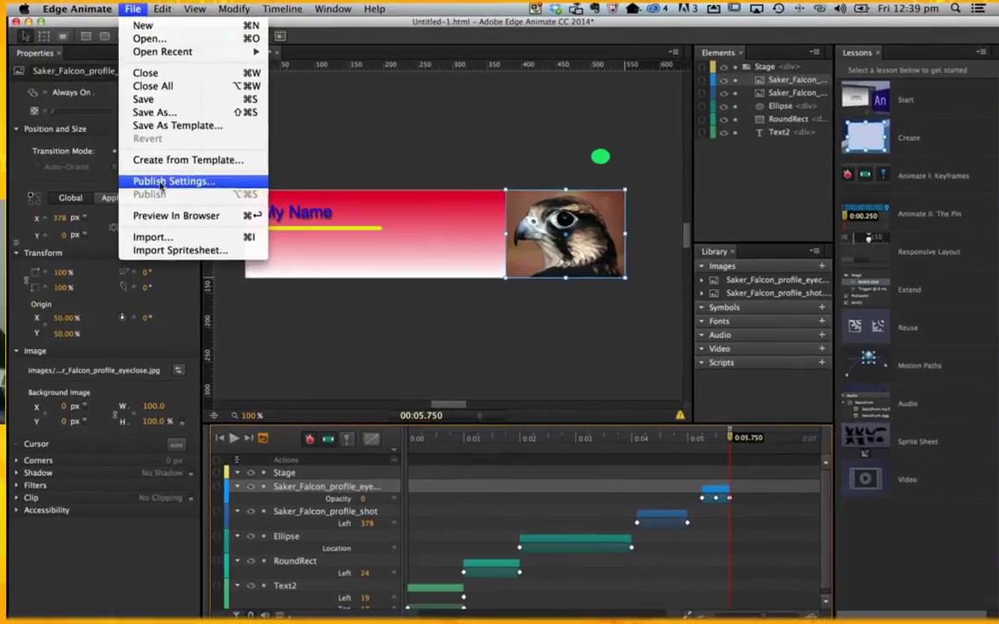
{"action": "left_click", "coordinate": [160, 182]}
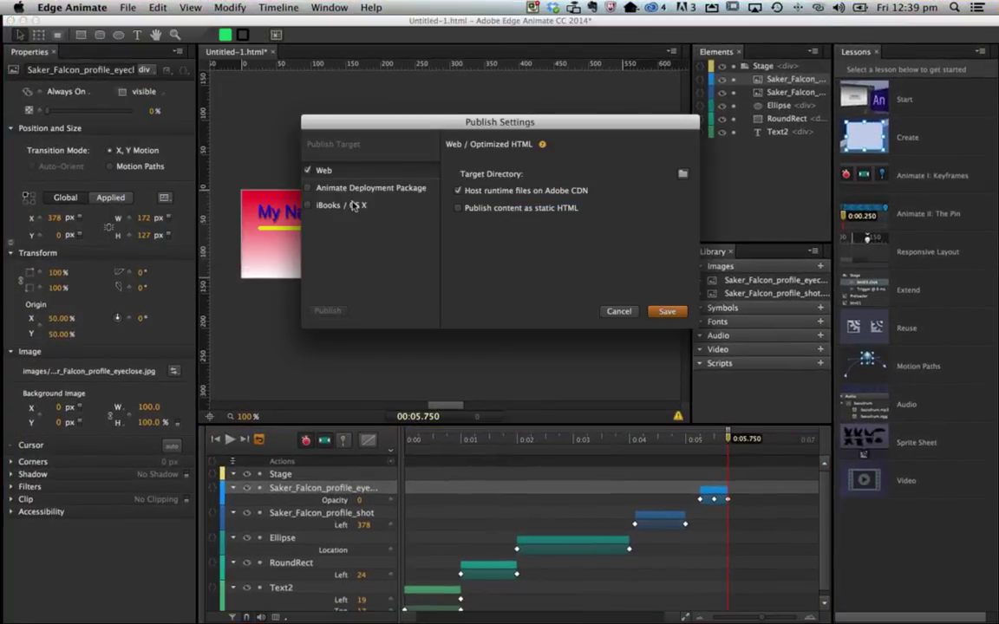
{"action": "left_click", "coordinate": [619, 311]}
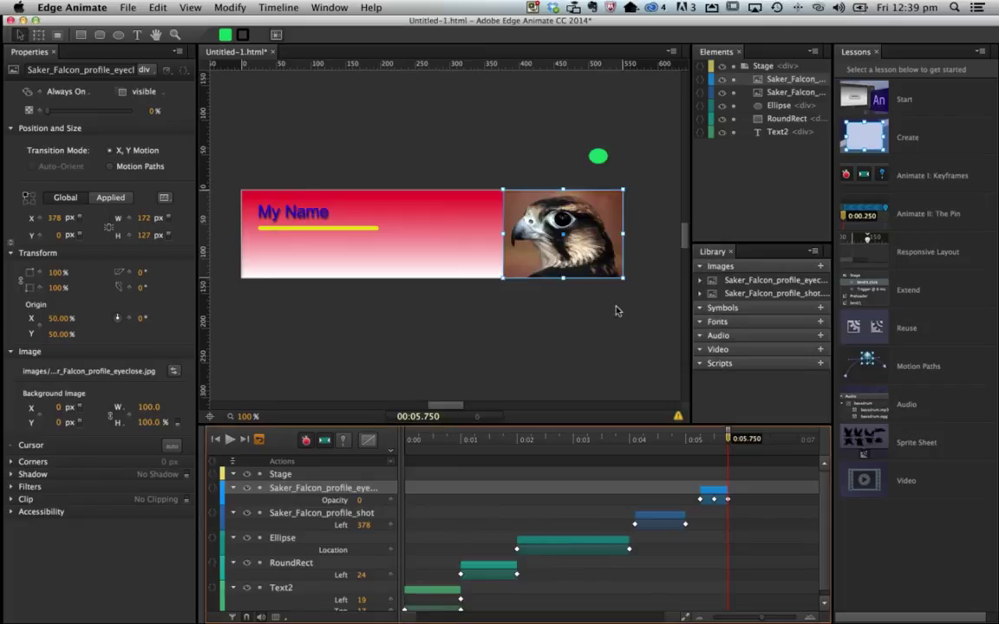
- Deselect the falcon image and save the document as Banner 6 in a new Desktop folder named Banner 6
{"action": "left_click", "coordinate": [360, 105]}
{"action": "left_click", "coordinate": [127, 7]}
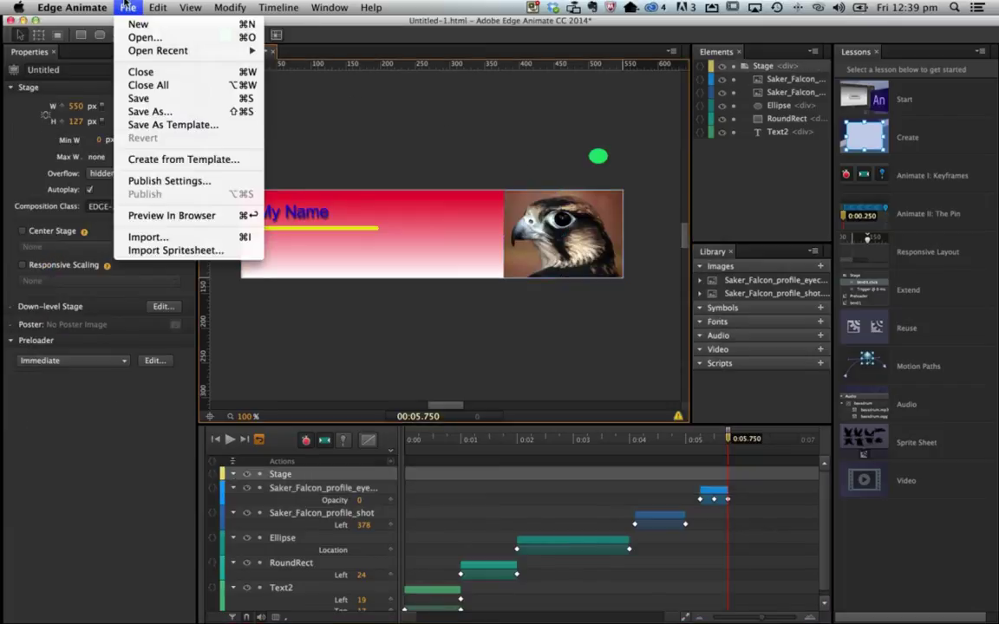
{"action": "left_click", "coordinate": [139, 99]}
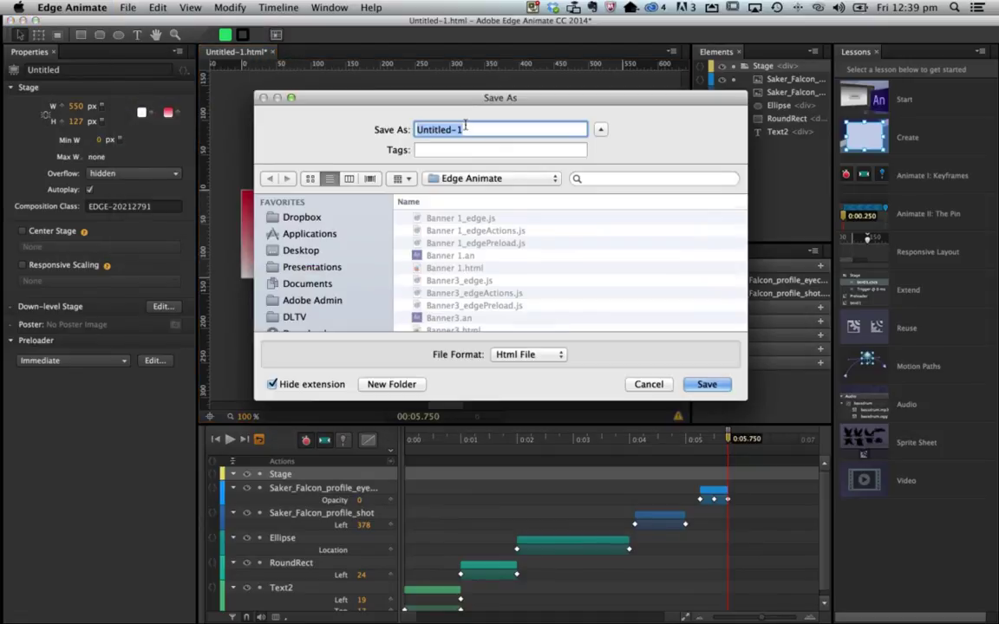
{"action": "type", "text": "Banner 6"}
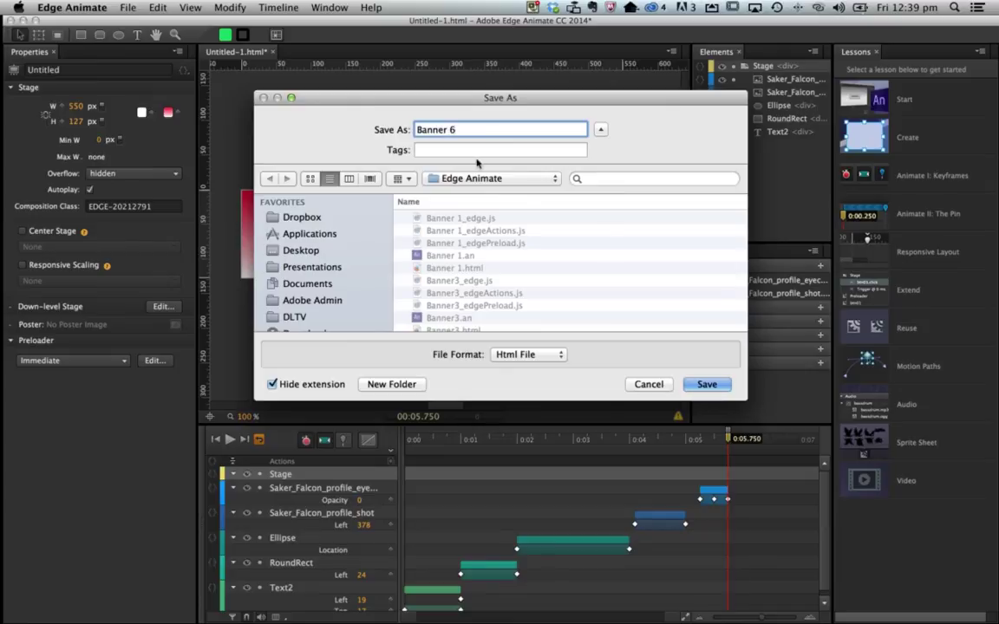
{"action": "left_click", "coordinate": [312, 251]}
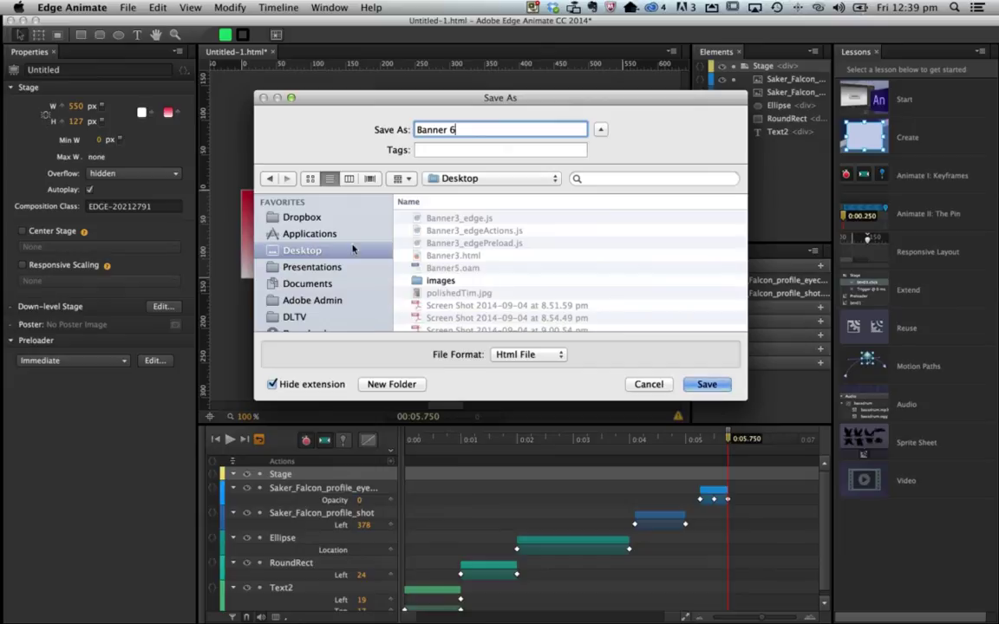
{"action": "scroll", "coordinate": [480, 242], "scroll_direction": "down", "scroll_amount": 3}
{"action": "scroll", "coordinate": [479, 243], "scroll_direction": "up", "scroll_amount": 3}
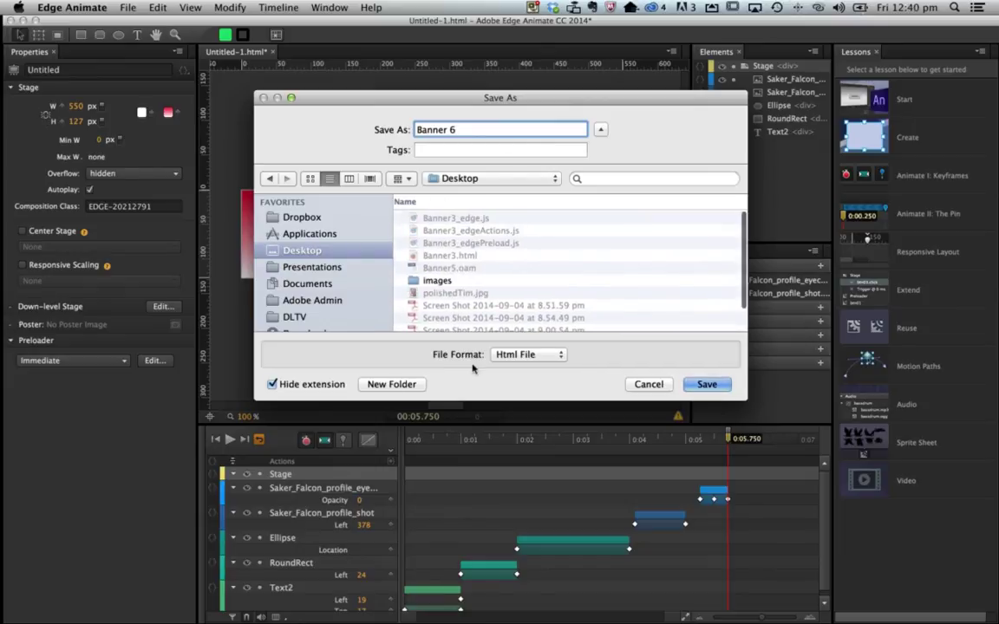
{"action": "left_click", "coordinate": [389, 384]}
{"action": "type", "text": "Banner 6"}
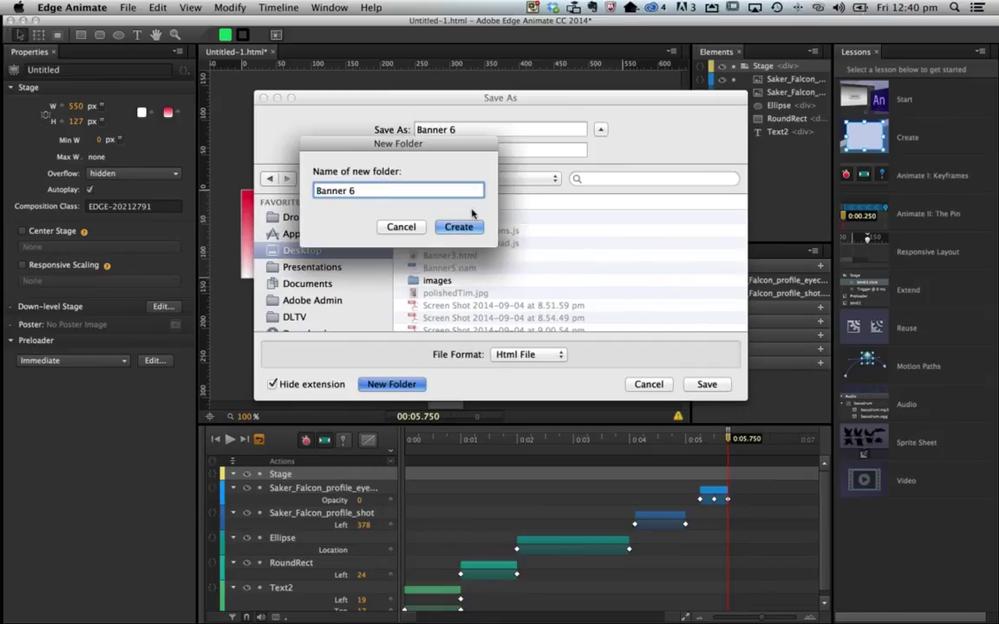
{"action": "left_click", "coordinate": [467, 224]}
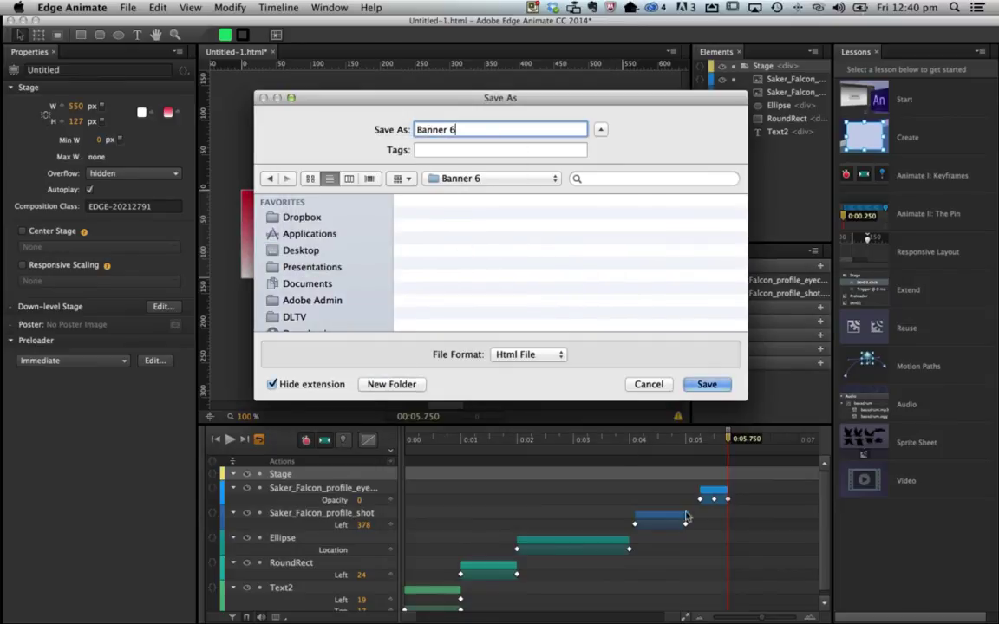
{"action": "left_click", "coordinate": [706, 384]}
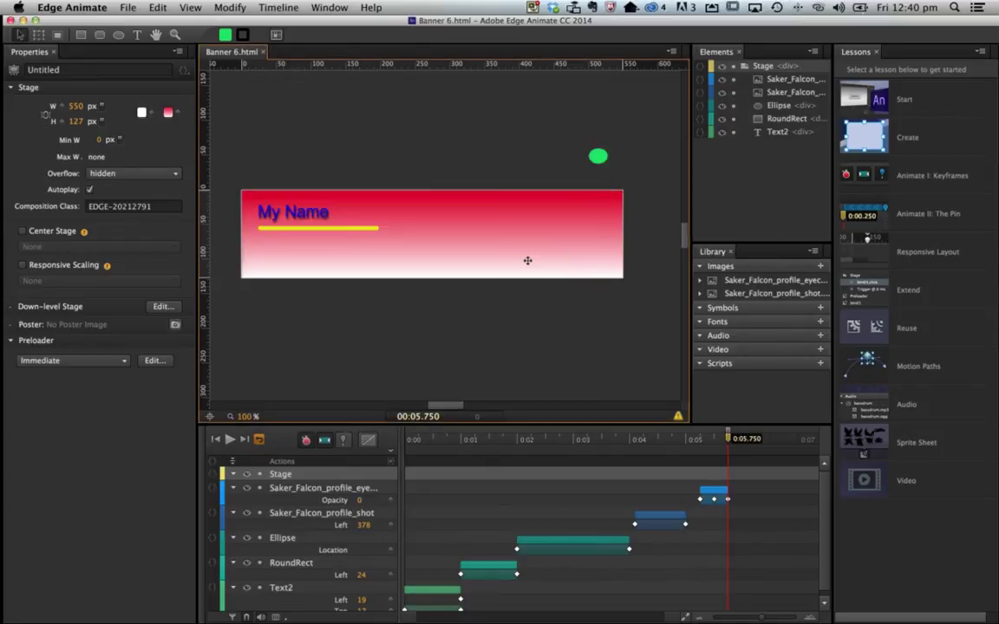
- In the publish settings, enable Animate Deployment Package and iBooks / OS X as publish targets alongside Web
{"action": "left_click", "coordinate": [126, 6]}
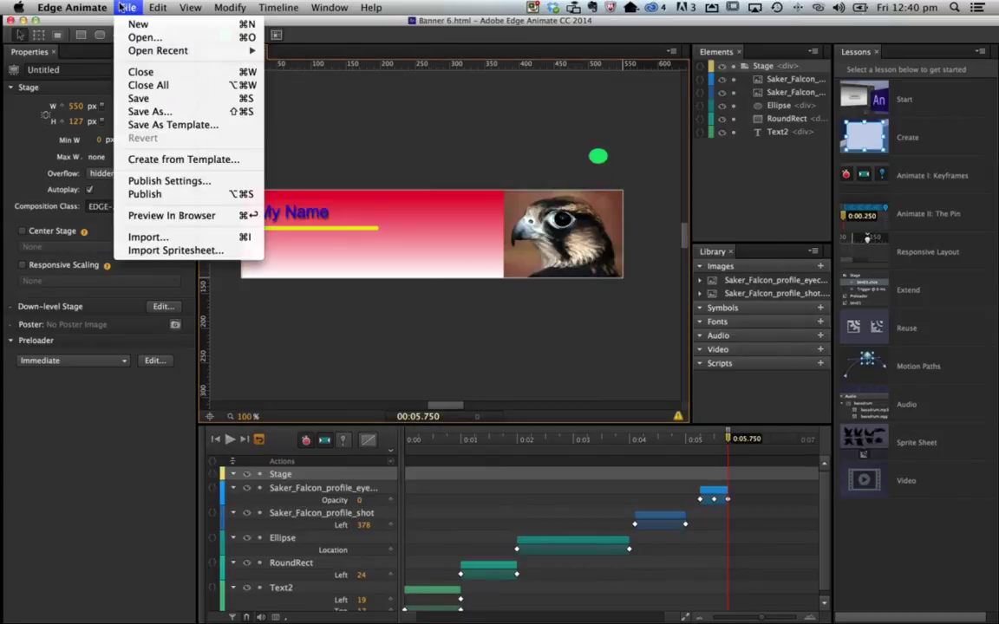
{"action": "left_click", "coordinate": [149, 180]}
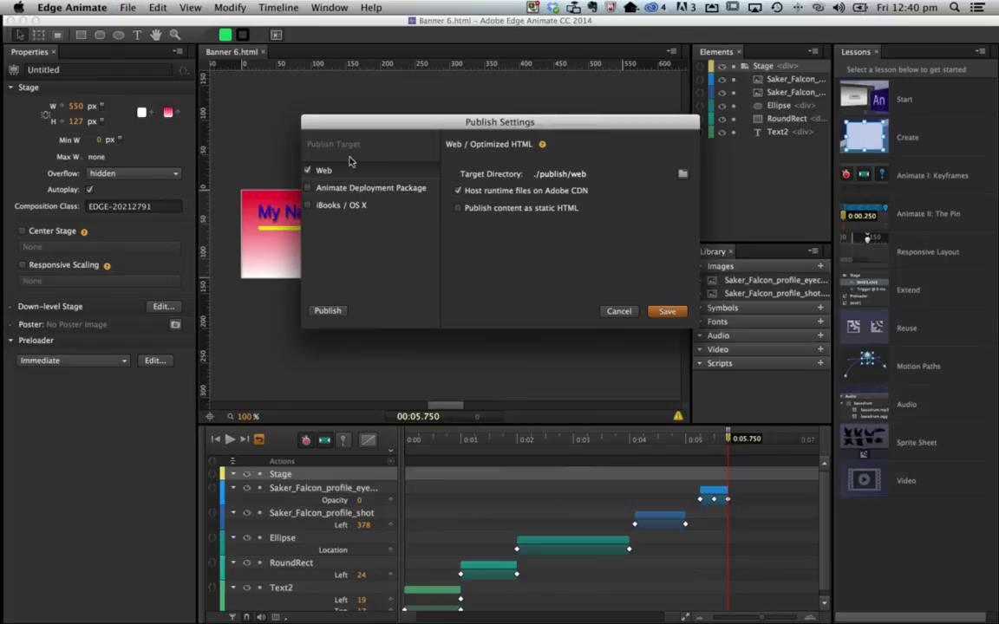
{"action": "left_click", "coordinate": [308, 188]}
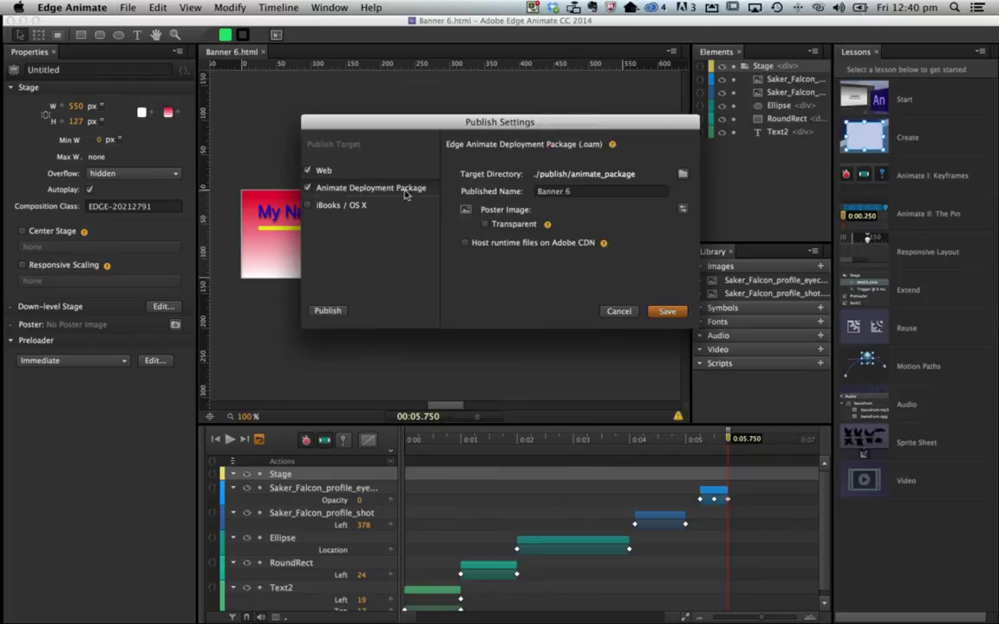
{"action": "left_click", "coordinate": [339, 171]}
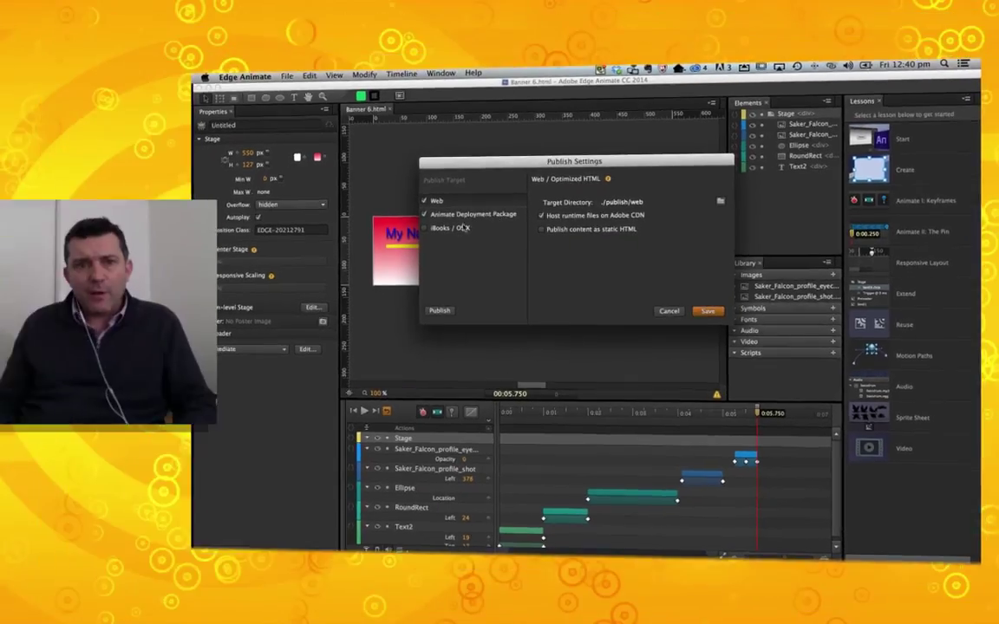
{"action": "left_click", "coordinate": [308, 206]}
{"action": "left_click", "coordinate": [427, 228]}
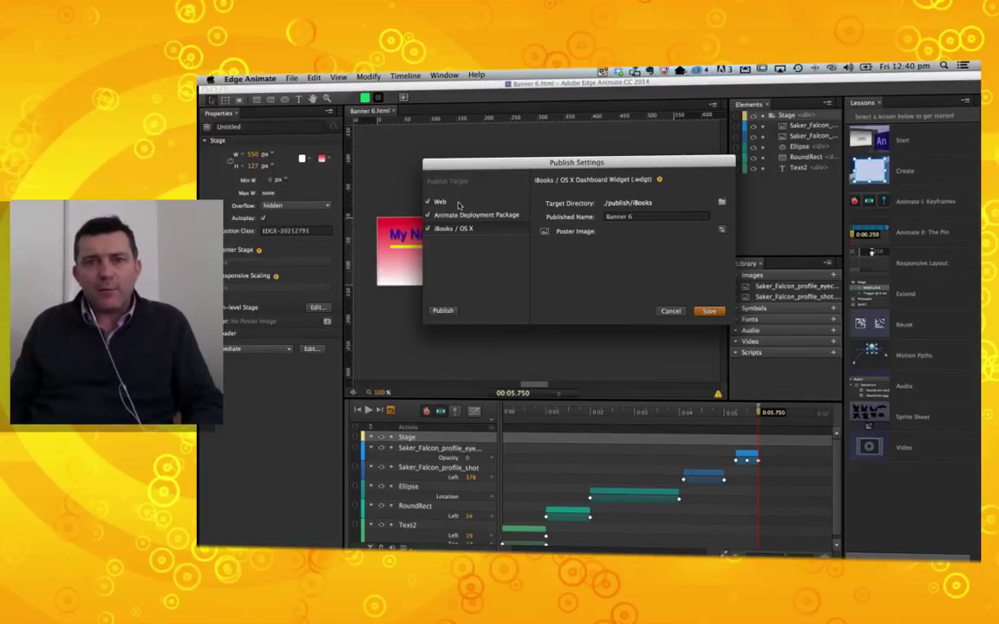
- Try to set the Web publish target directory to the Banner 6 folder on the Desktop
{"action": "left_click", "coordinate": [460, 201]}
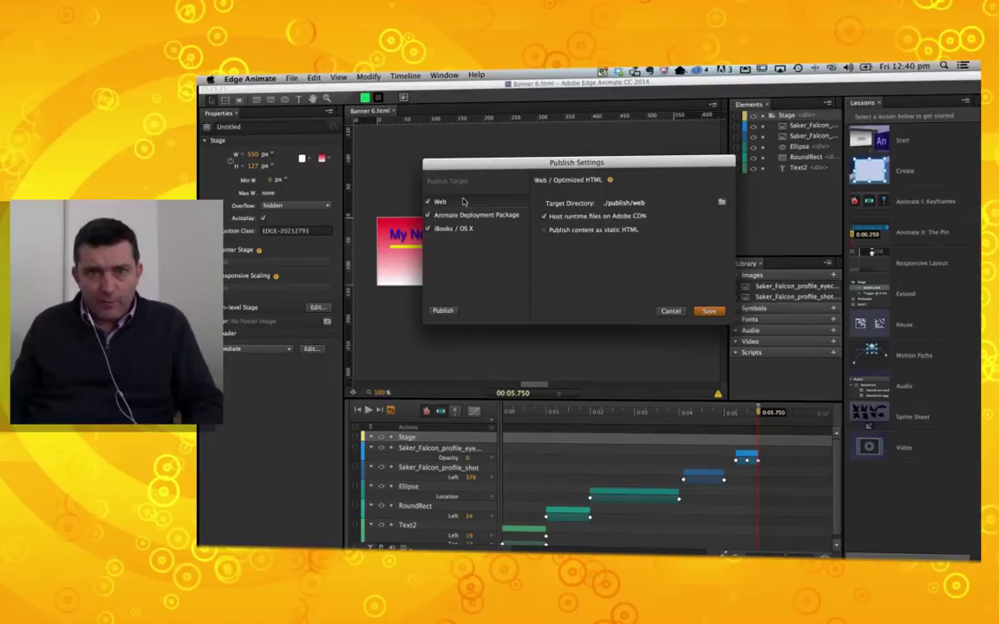
{"action": "left_click", "coordinate": [721, 203]}
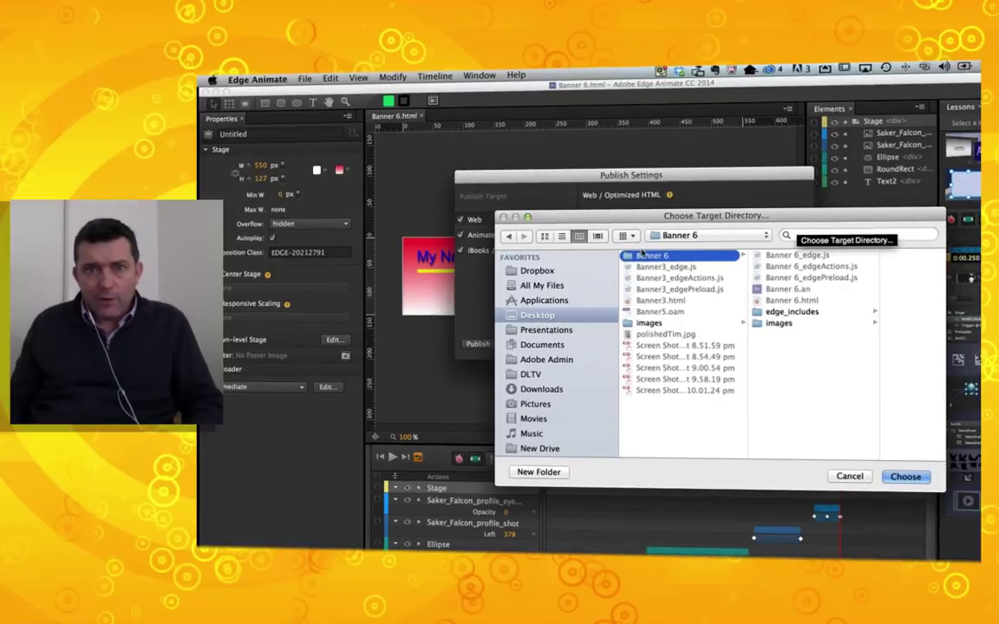
{"action": "left_click", "coordinate": [902, 477]}
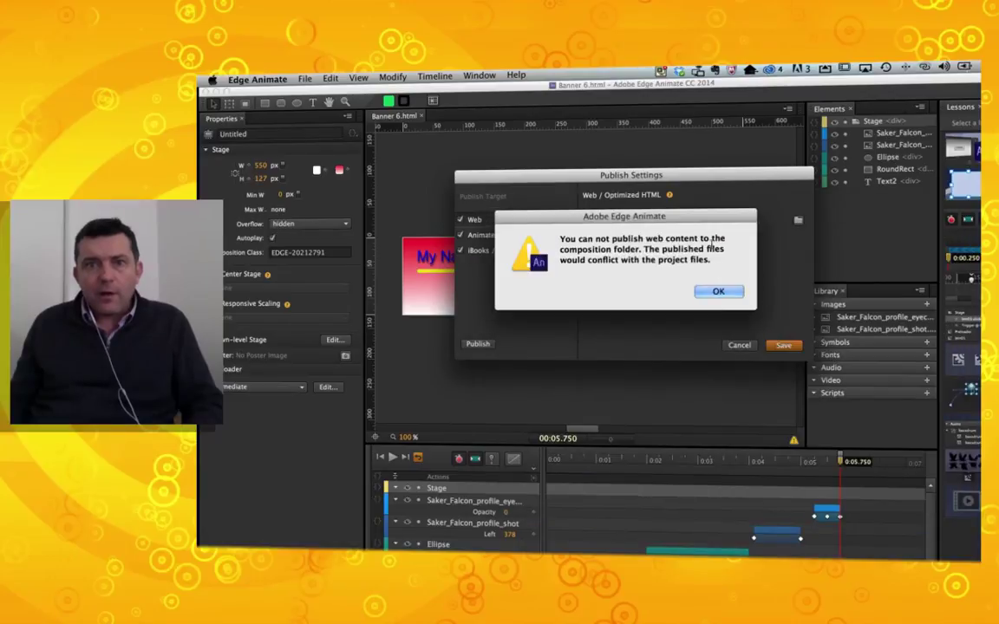
{"action": "left_click", "coordinate": [726, 290]}
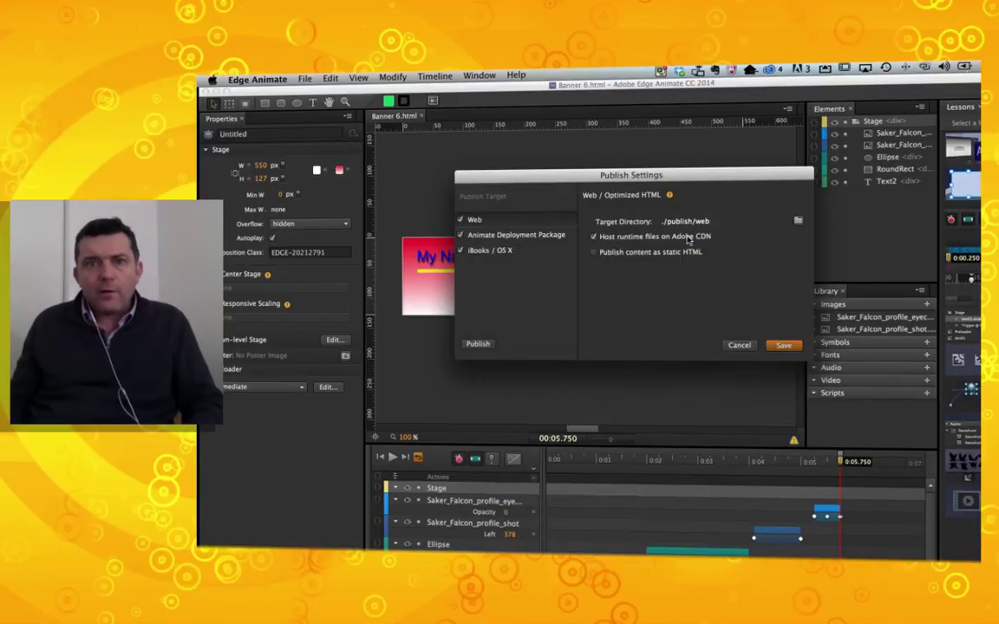
- Set the Animate Deployment Package target directory to the Banner 6 folder on the Desktop
{"action": "left_click", "coordinate": [515, 235]}
{"action": "left_click", "coordinate": [798, 221]}
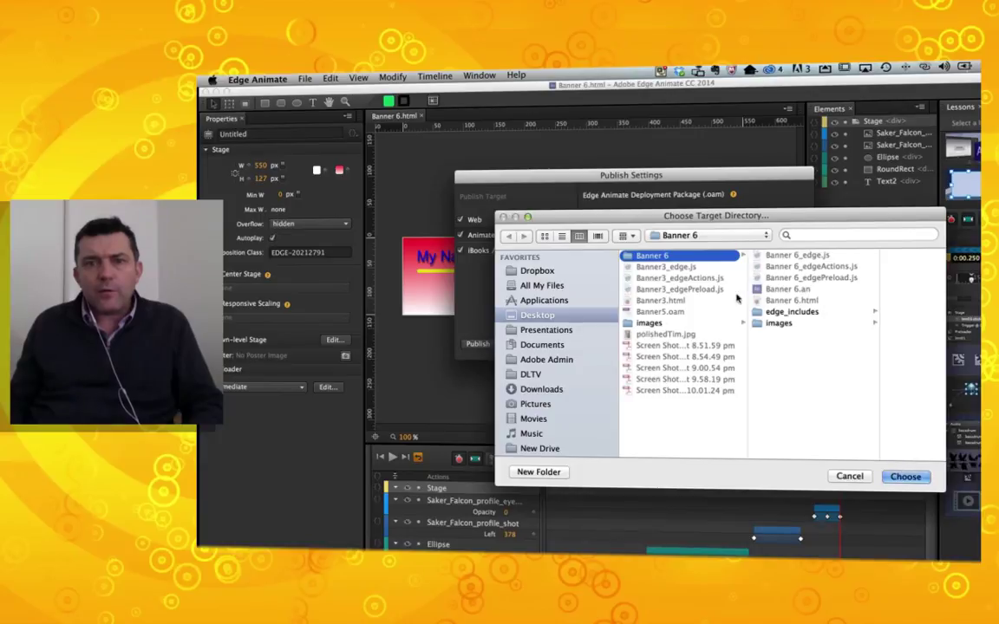
{"action": "left_click", "coordinate": [905, 477]}
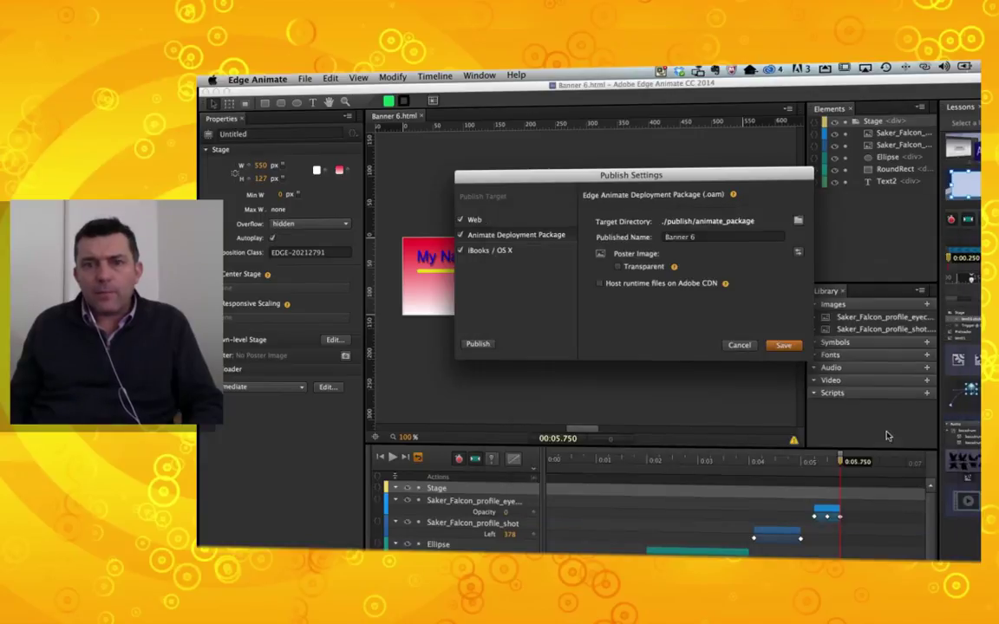
- Set the iBooks / OS X target directory to the Desktop's Banner 6 folder and publish the composition
{"action": "left_click", "coordinate": [507, 250]}
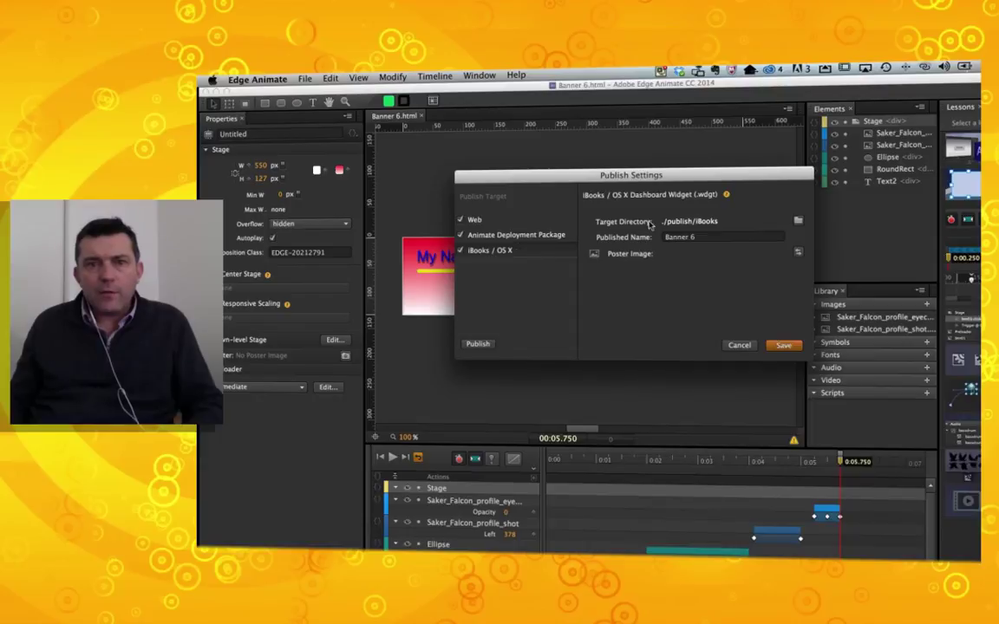
{"action": "left_click", "coordinate": [798, 220]}
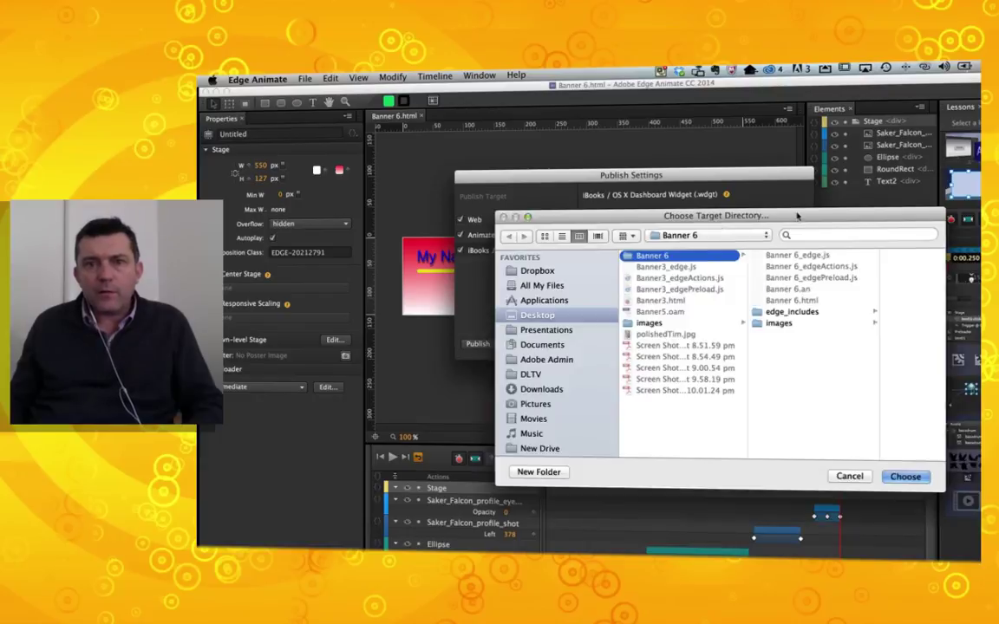
{"action": "left_click", "coordinate": [538, 315]}
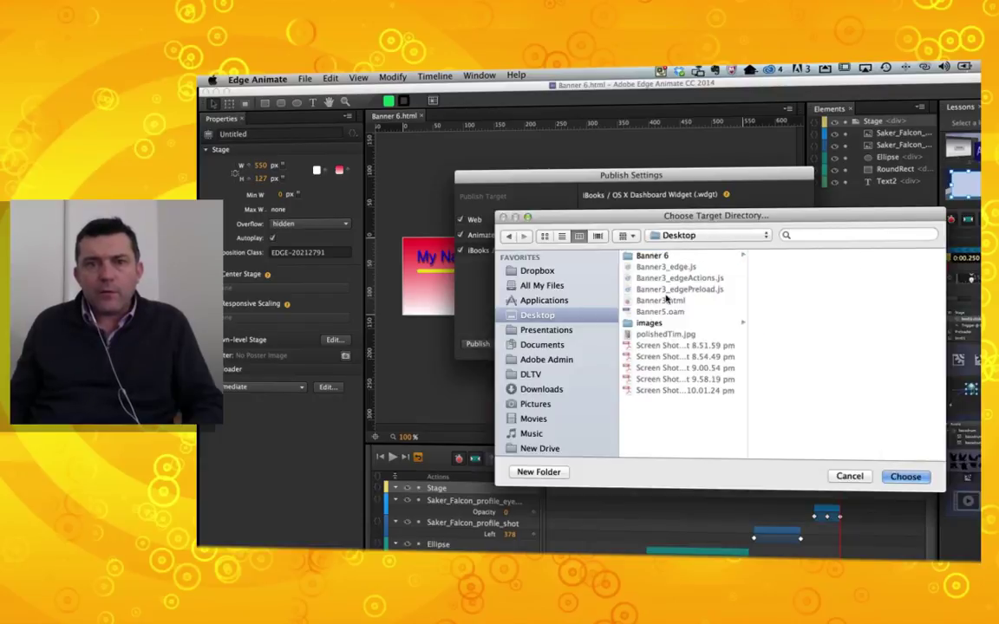
{"action": "left_click", "coordinate": [652, 255]}
{"action": "left_click", "coordinate": [906, 477]}
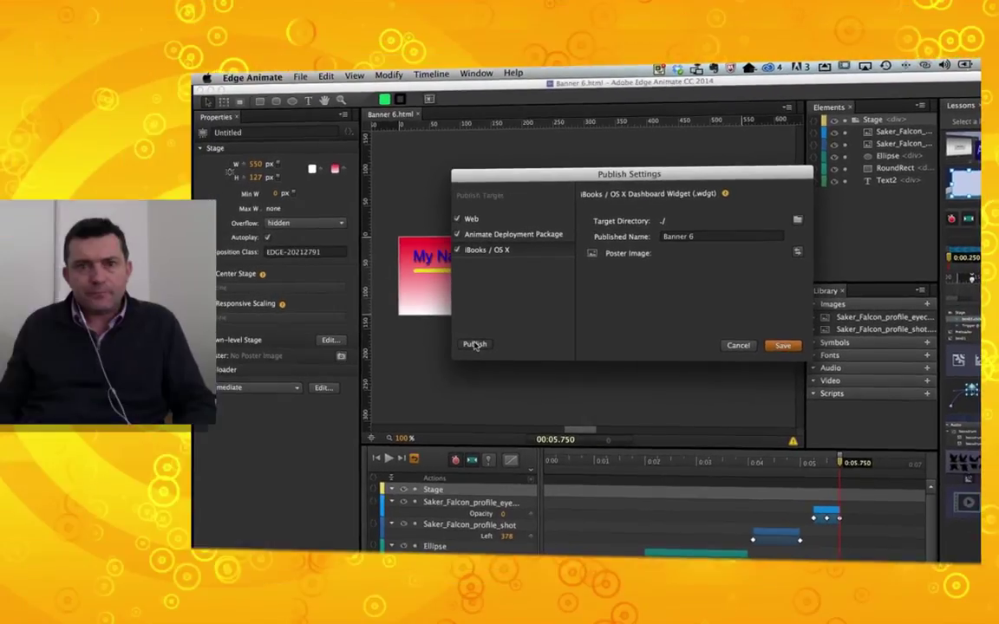
{"action": "left_click", "coordinate": [478, 345]}
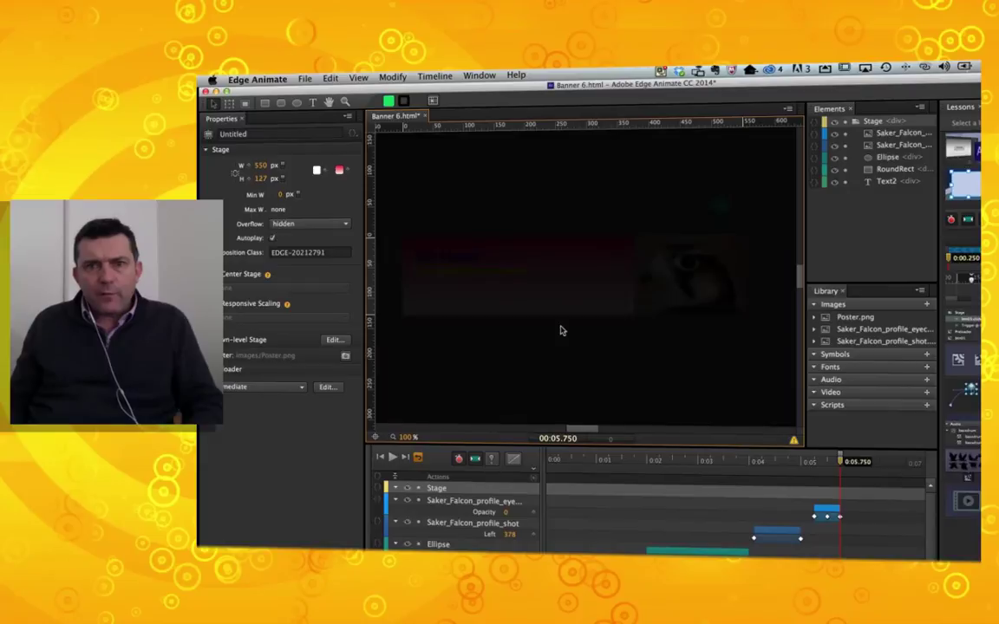
- Switch to Finder and show the published files in the Desktop's Banner 6 folder
{"action": "key", "text": "super+Tab"}
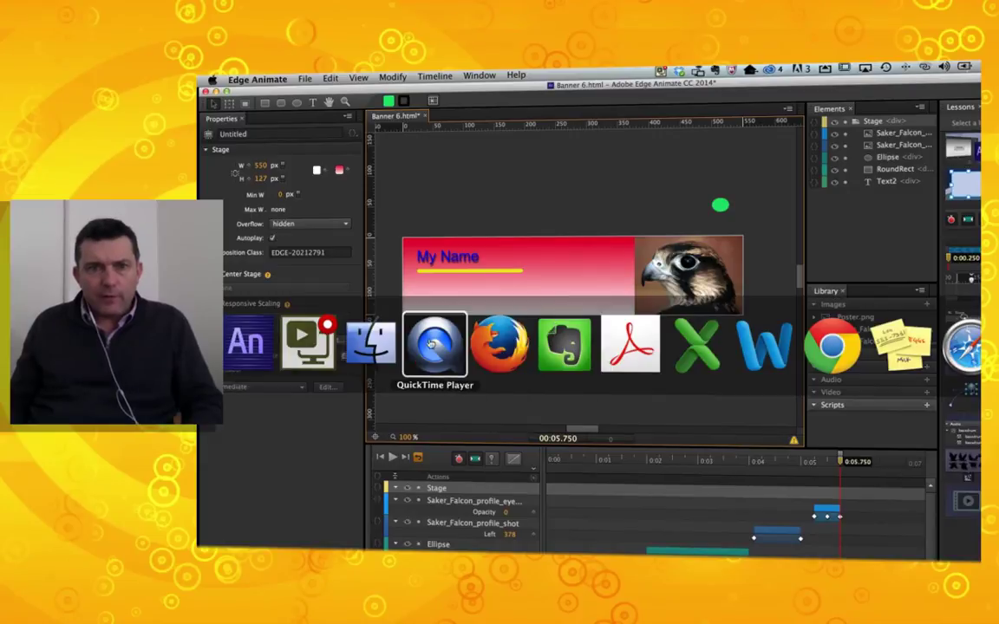
{"action": "left_click", "coordinate": [370, 345]}
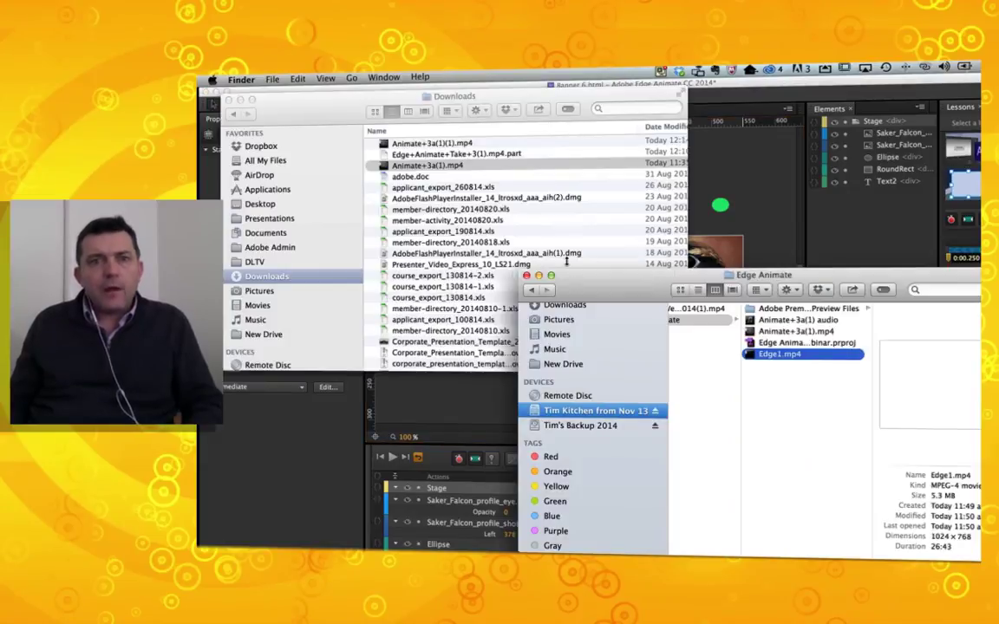
{"action": "scroll", "coordinate": [520, 206], "scroll_direction": "up", "scroll_amount": 3}
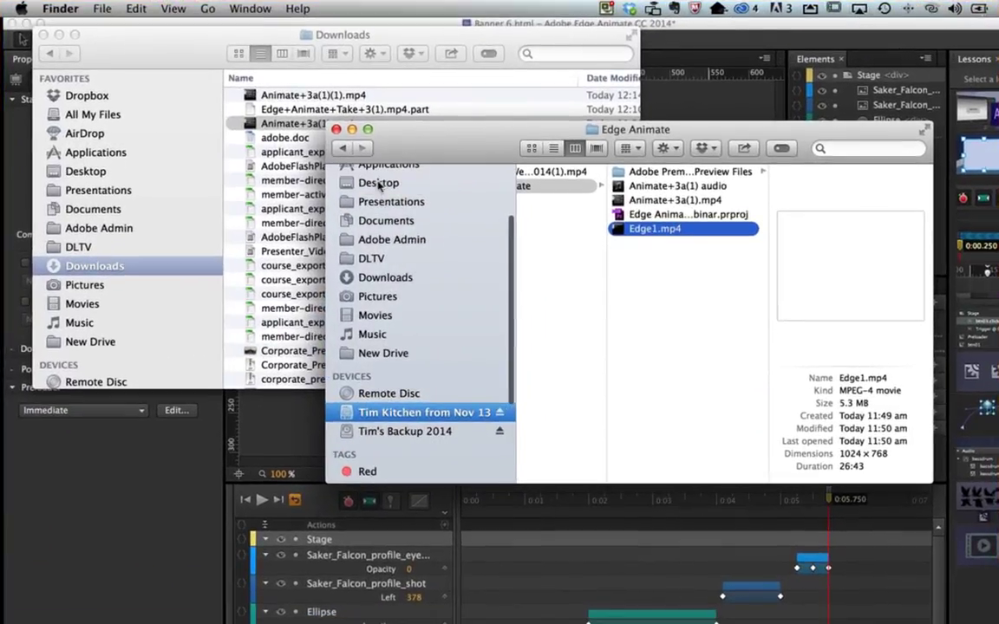
{"action": "left_click", "coordinate": [379, 183]}
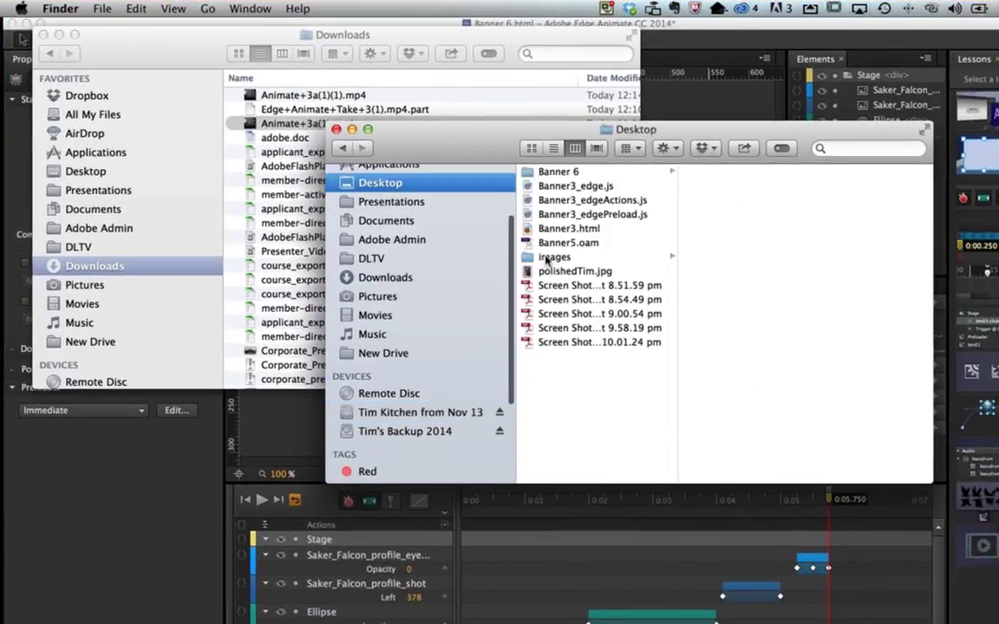
{"action": "left_click", "coordinate": [558, 171]}
{"action": "left_click_drag", "start_coordinate": [680, 128], "coordinate": [424, 136]}
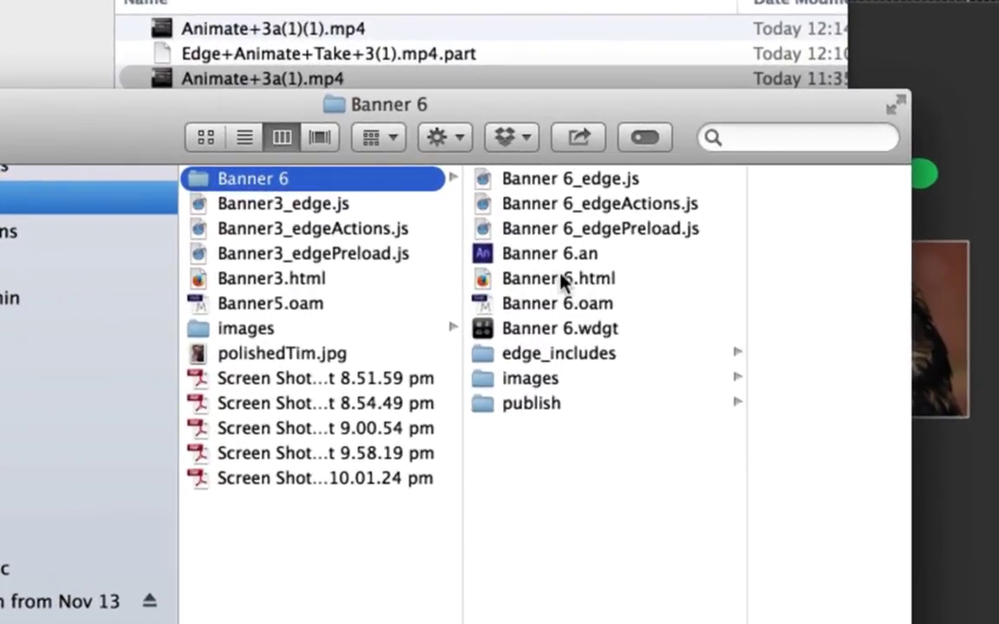
- Open Banner 6.html in Firefox and watch the banner animation play
{"action": "left_click", "coordinate": [512, 251]}
{"action": "right_click", "coordinate": [412, 262]}
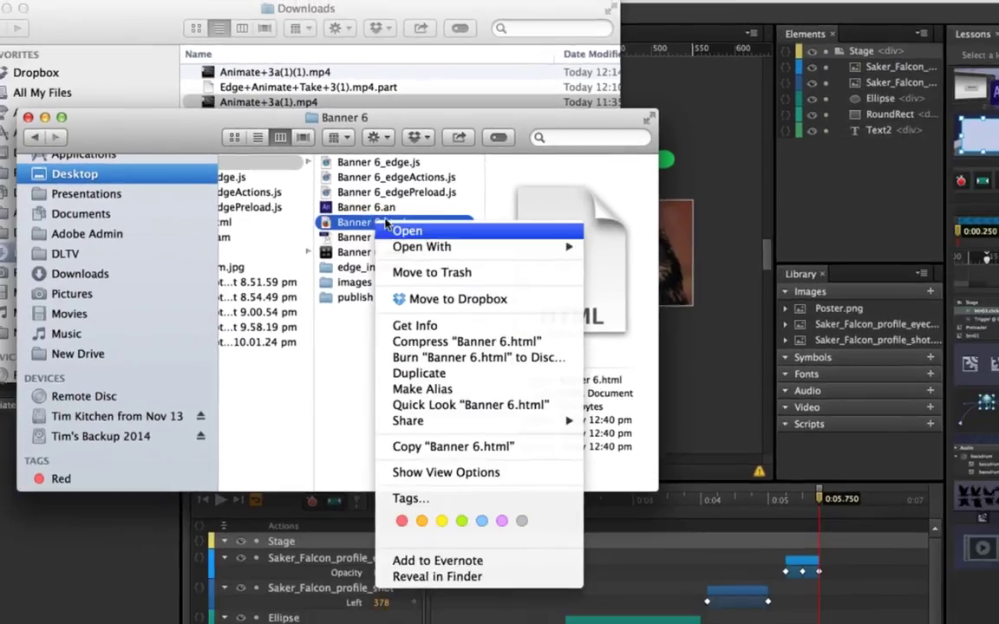
{"action": "mouse_move", "coordinate": [692, 295]}
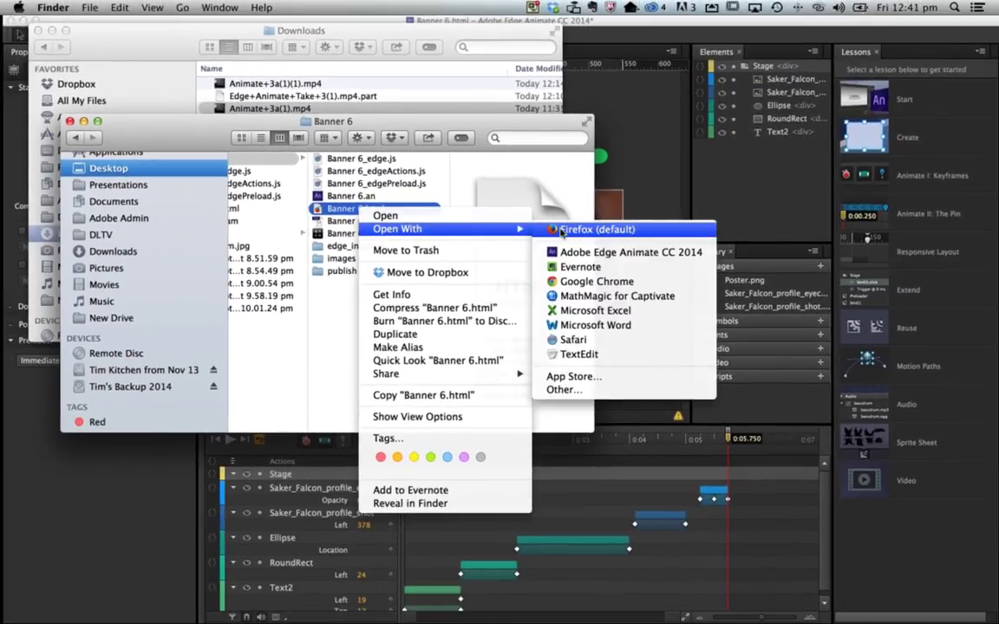
{"action": "left_click", "coordinate": [562, 231]}
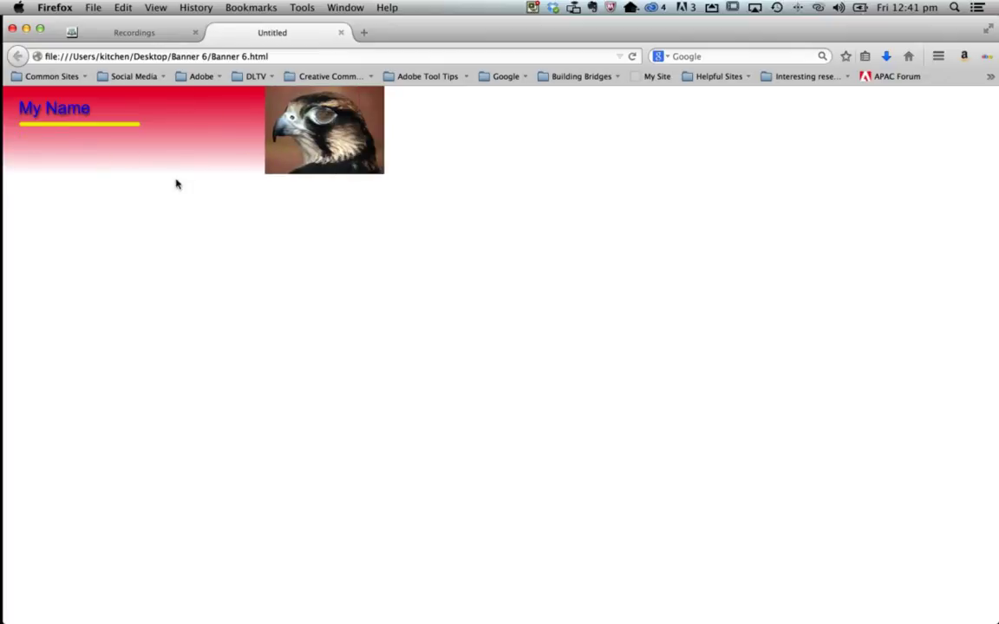
- Check the published files in Finder, switch to Adobe Muse and open the website's Animations page under Videos for editing
{"action": "key", "text": "super+Tab"}
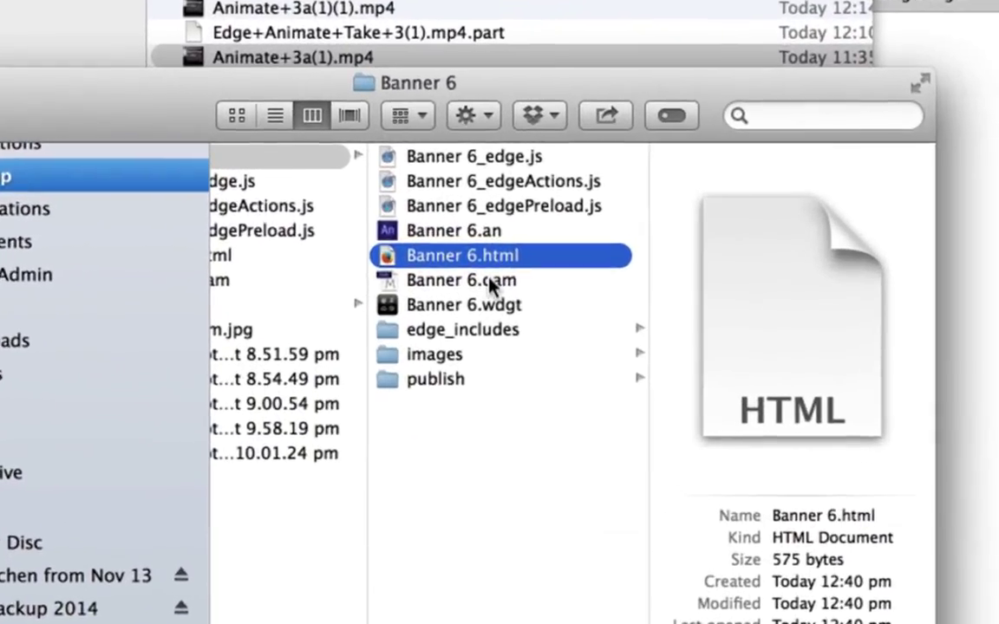
{"action": "key", "text": "super+Tab"}
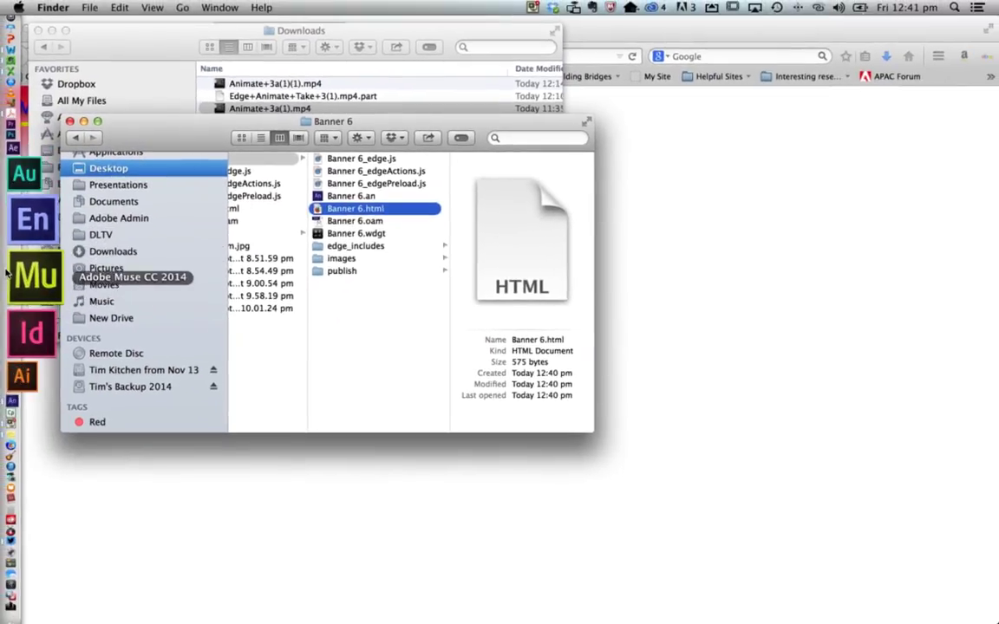
{"action": "left_click", "coordinate": [2, 274]}
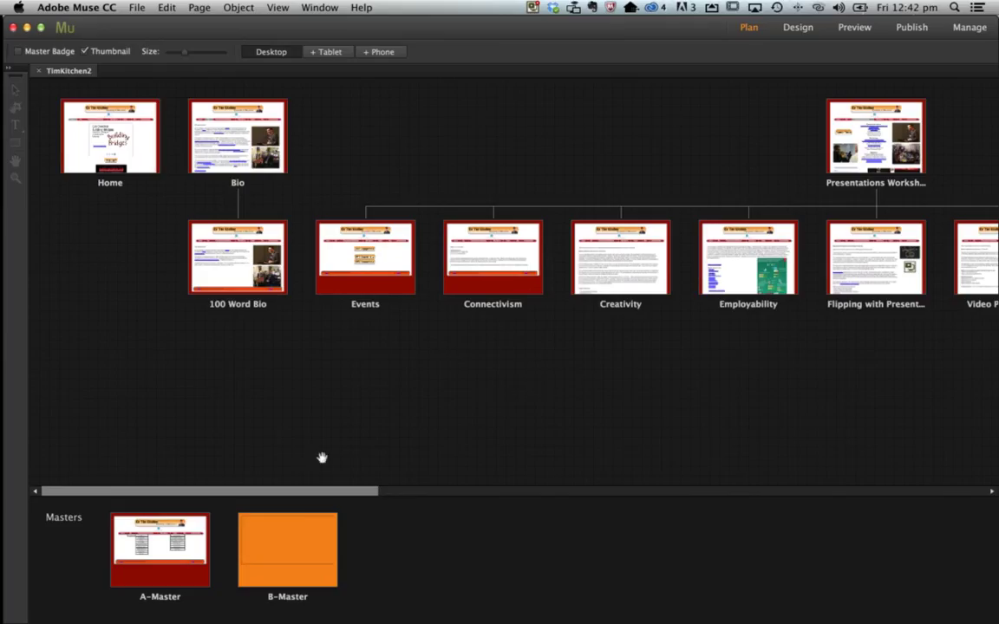
{"action": "scroll", "coordinate": [503, 484], "scroll_direction": "right", "scroll_amount": 15}
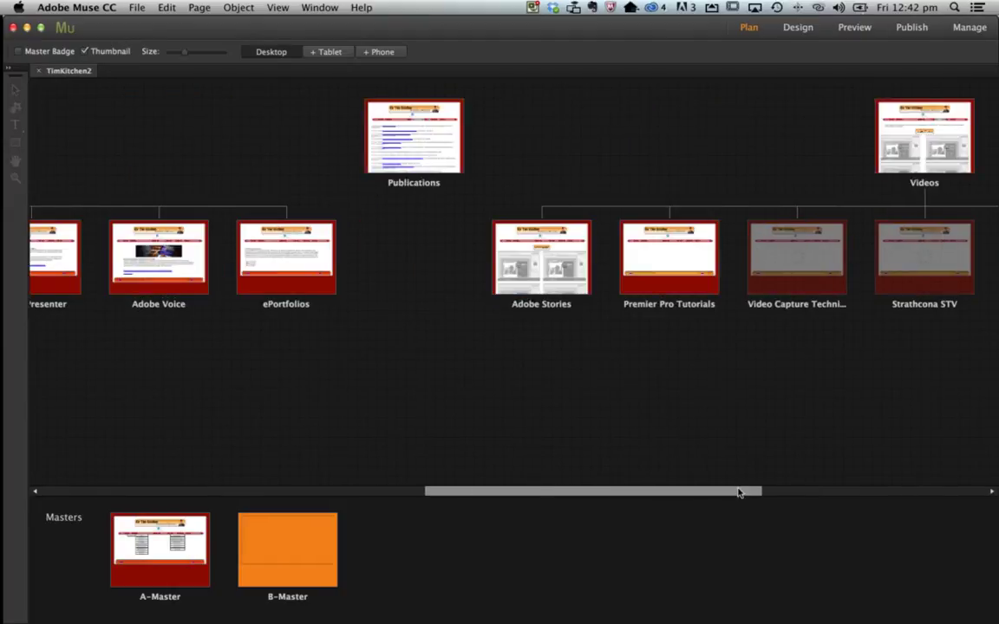
{"action": "scroll", "coordinate": [847, 491], "scroll_direction": "right", "scroll_amount": 10}
{"action": "scroll", "coordinate": [857, 493], "scroll_direction": "right", "scroll_amount": 5}
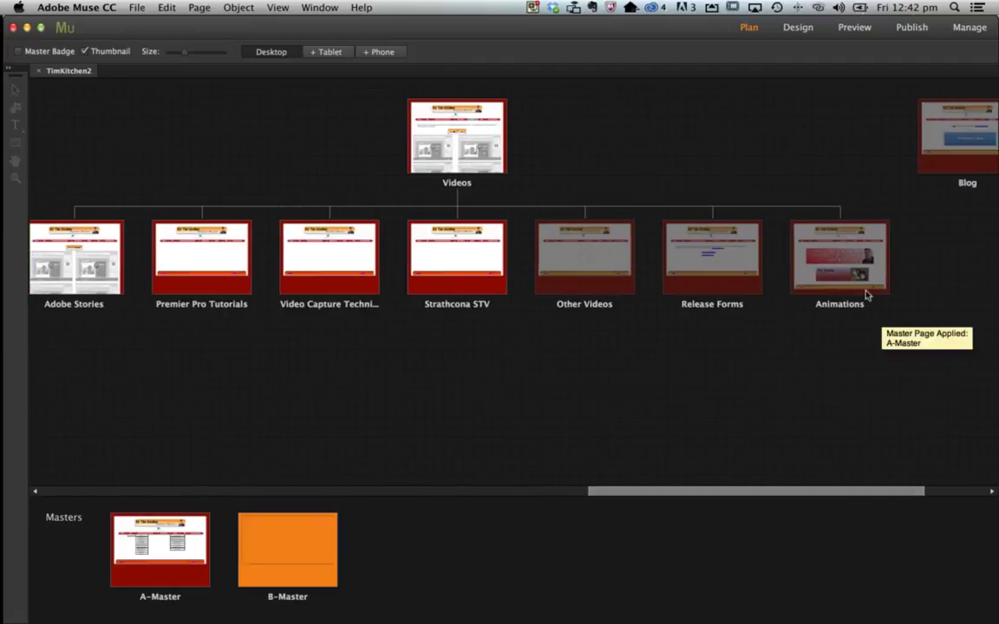
{"action": "double_click", "coordinate": [811, 262]}
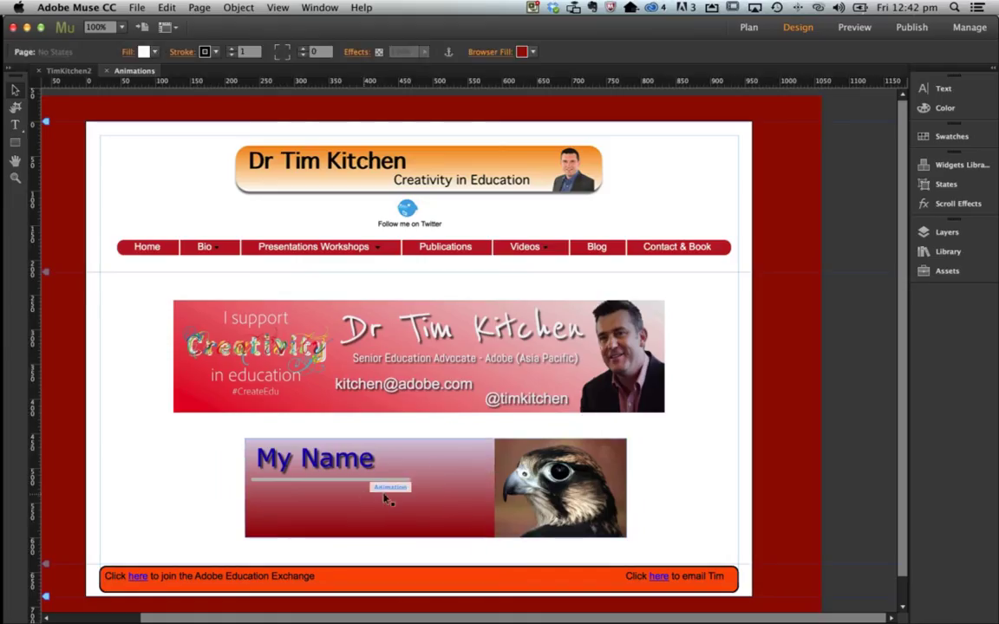
- Extend the bottom of the Animations page downward and delete the existing My Name falcon banner
{"action": "scroll", "coordinate": [242, 559], "scroll_direction": "down", "scroll_amount": 2}
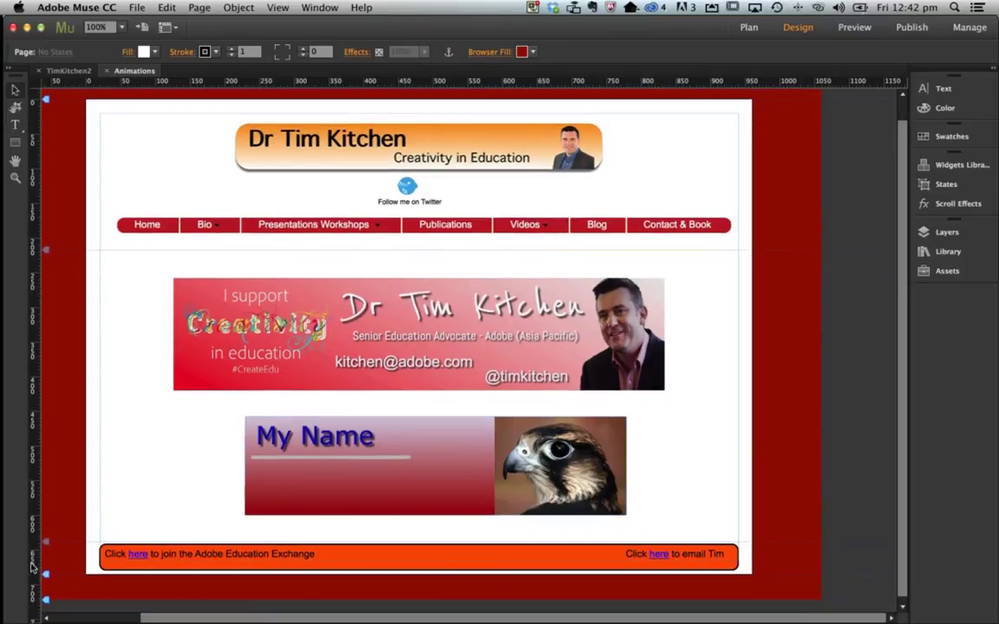
{"action": "left_click_drag", "start_coordinate": [46, 575], "coordinate": [48, 600]}
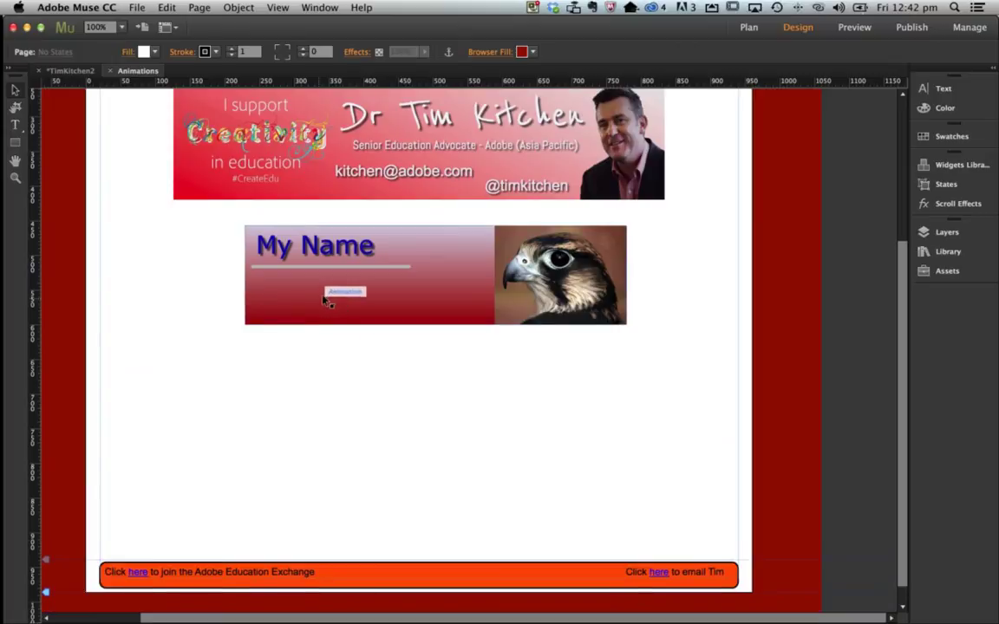
{"action": "left_click", "coordinate": [323, 297]}
{"action": "key", "text": "Delete"}
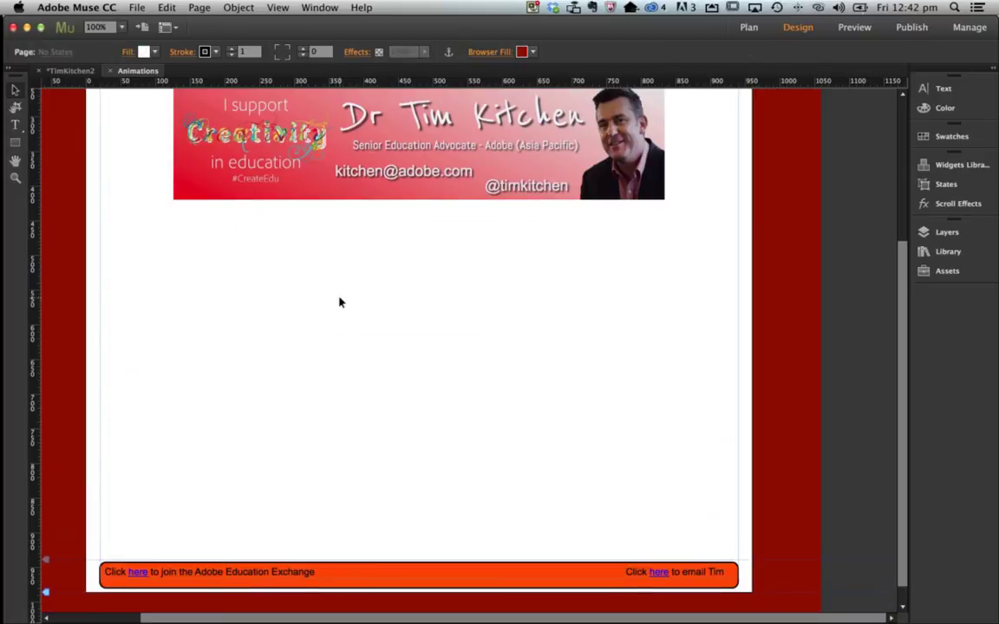
- Place the Banner5.oam animation from the Desktop on the Animations page, centred just below the existing Creativity banner at about X 205, Y 458
{"action": "scroll", "coordinate": [339, 315], "scroll_direction": "up", "scroll_amount": 3}
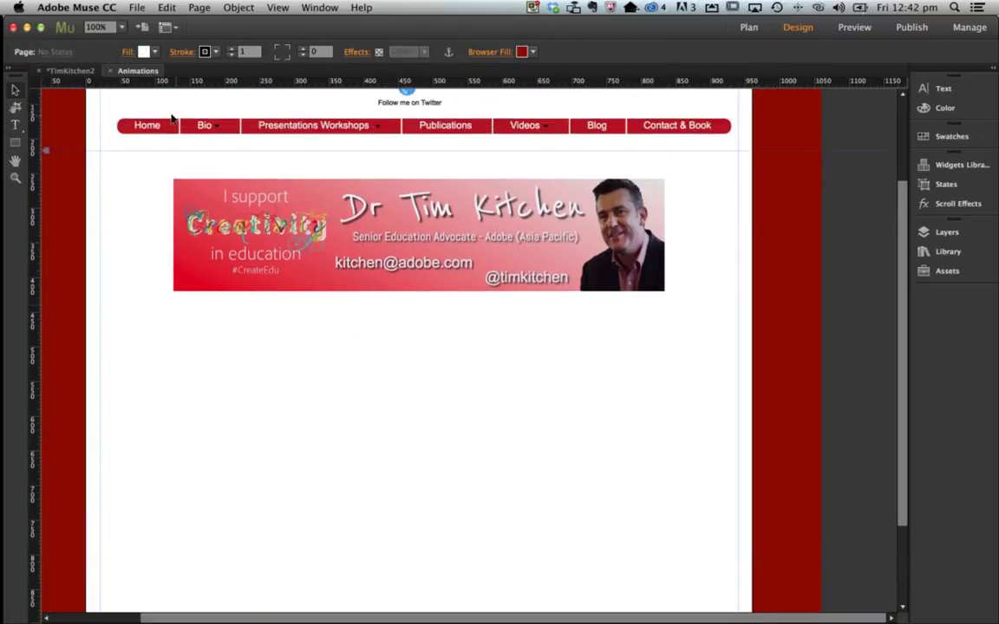
{"action": "left_click", "coordinate": [136, 7]}
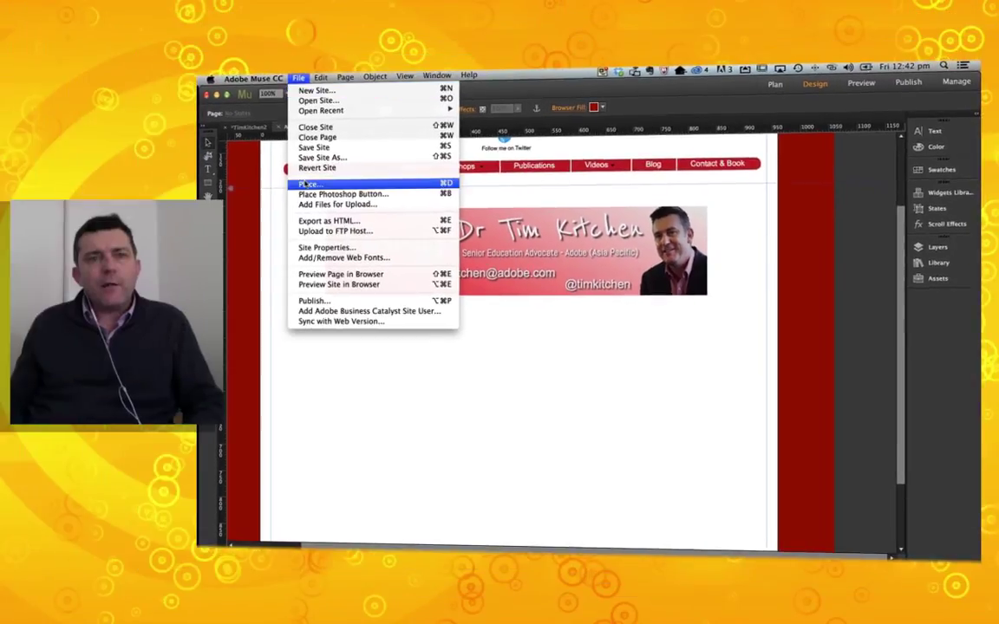
{"action": "left_click", "coordinate": [305, 184]}
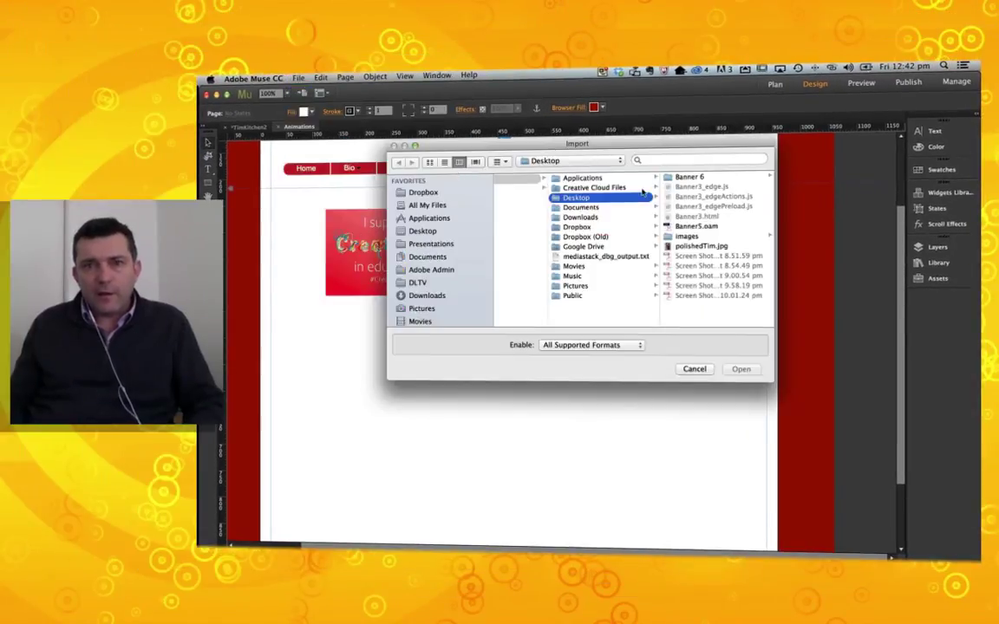
{"action": "left_click", "coordinate": [697, 226]}
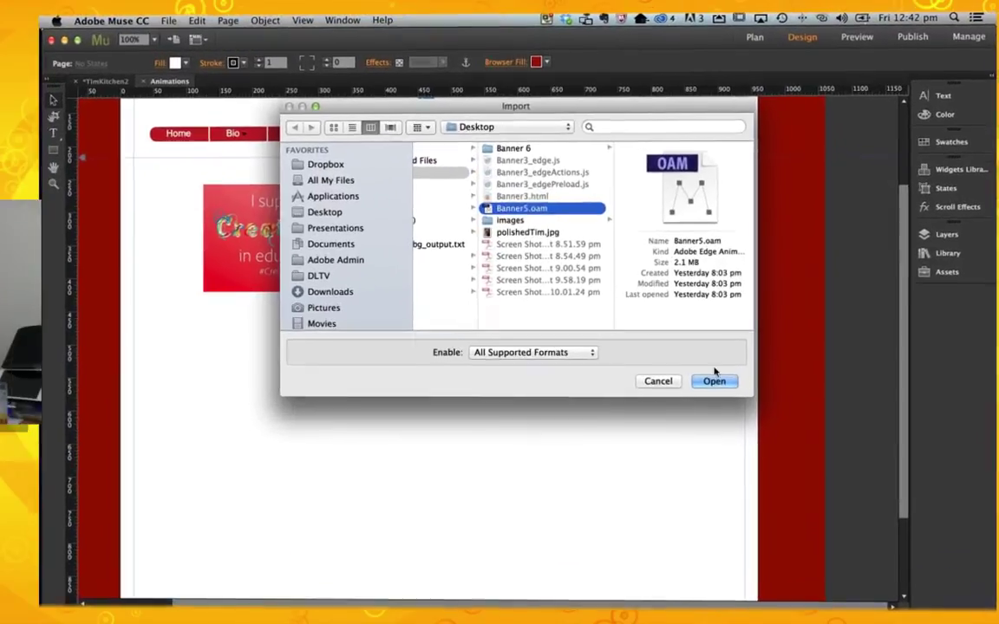
{"action": "left_click", "coordinate": [706, 384]}
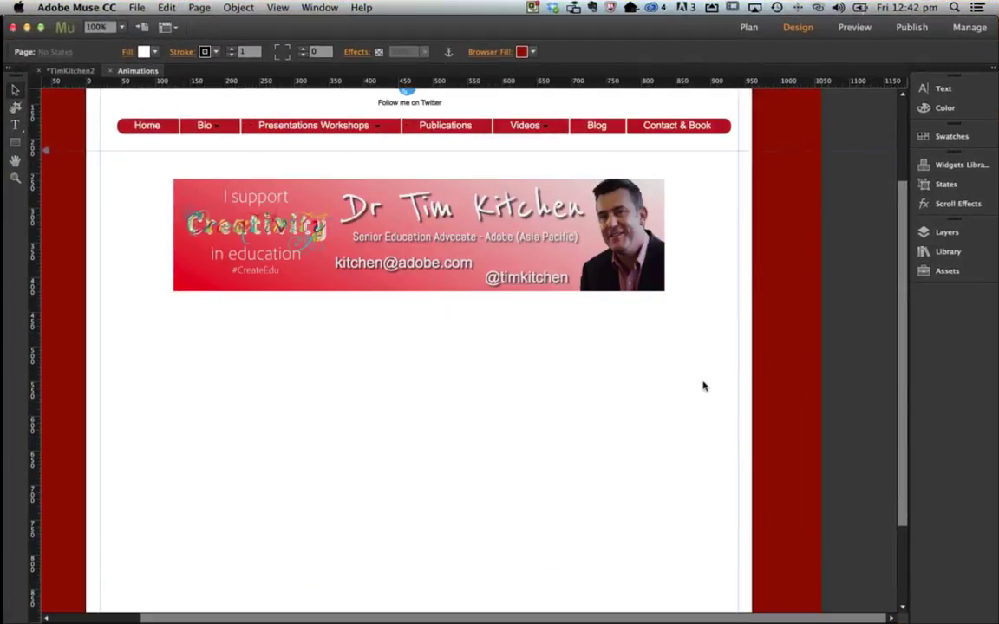
{"action": "left_click_drag", "start_coordinate": [287, 330], "coordinate": [203, 314]}
{"action": "left_click_drag", "start_coordinate": [379, 374], "coordinate": [377, 368]}
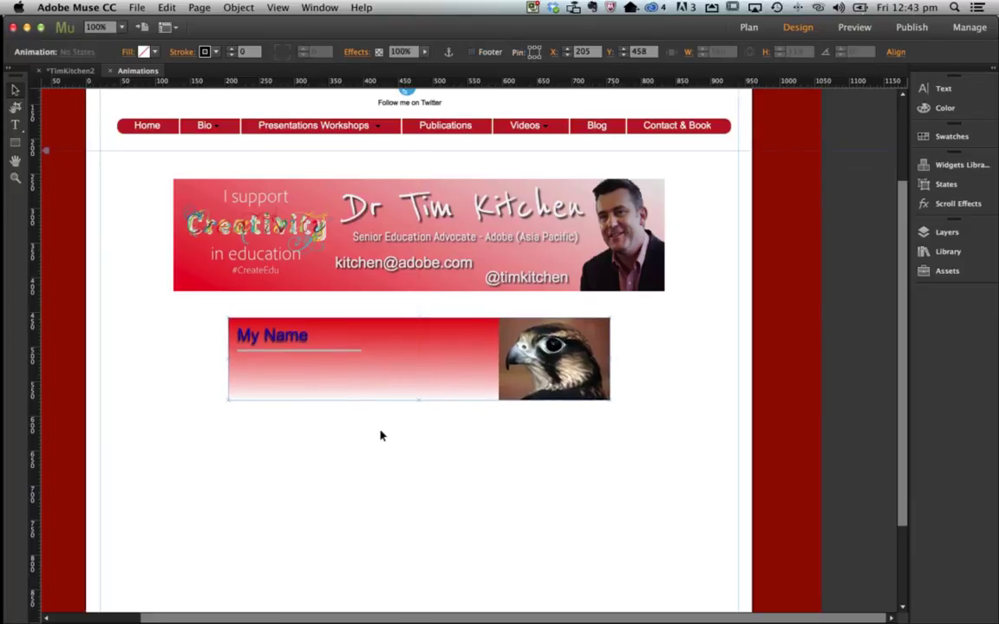
{"action": "left_click", "coordinate": [381, 435]}
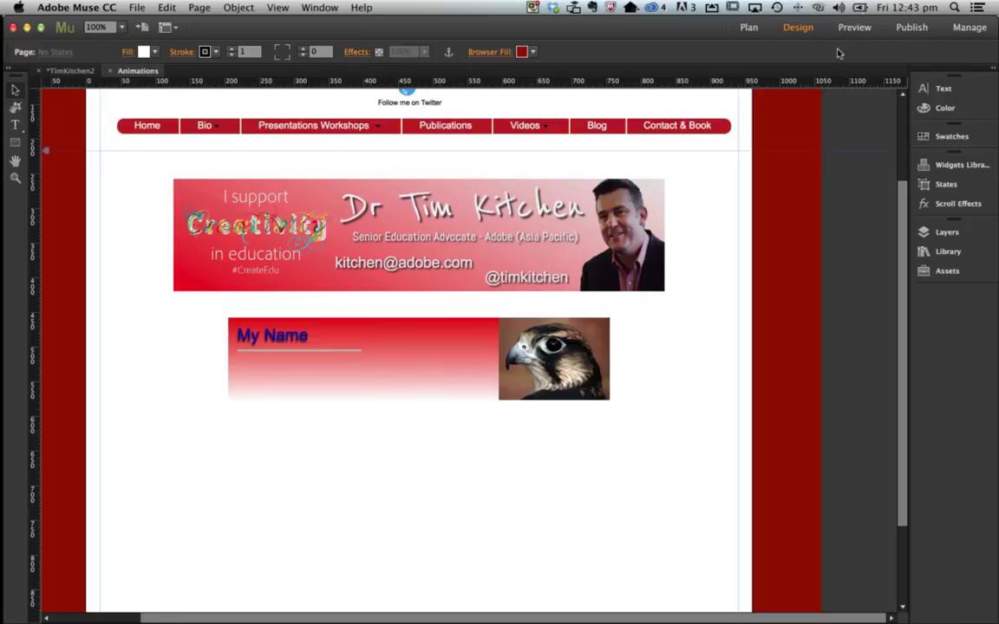
- Preview the Animations page and watch both banner animations play
{"action": "left_click", "coordinate": [855, 27]}
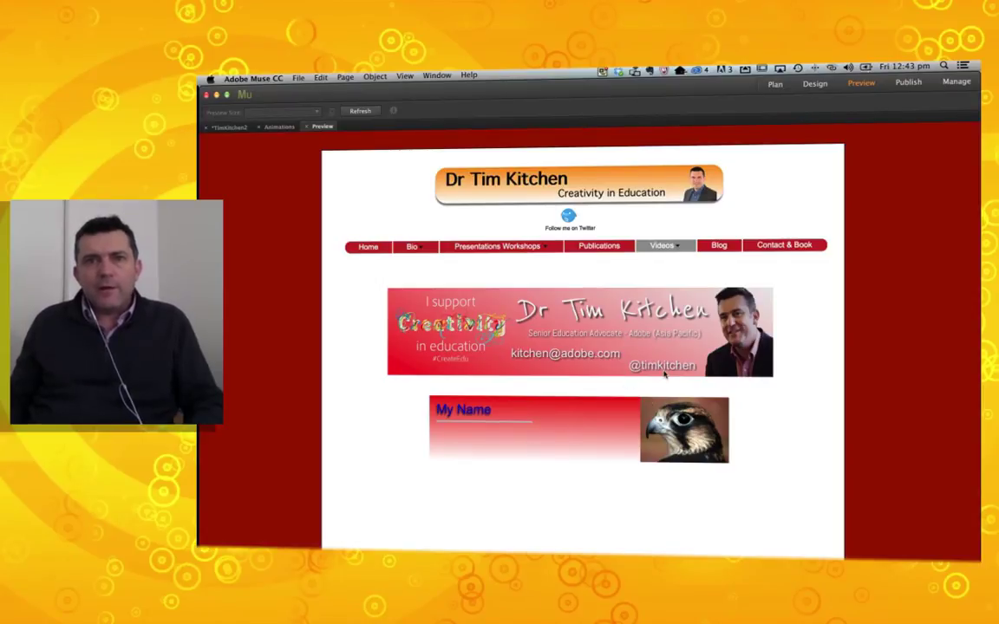
{"action": "key", "text": "super+Tab"}
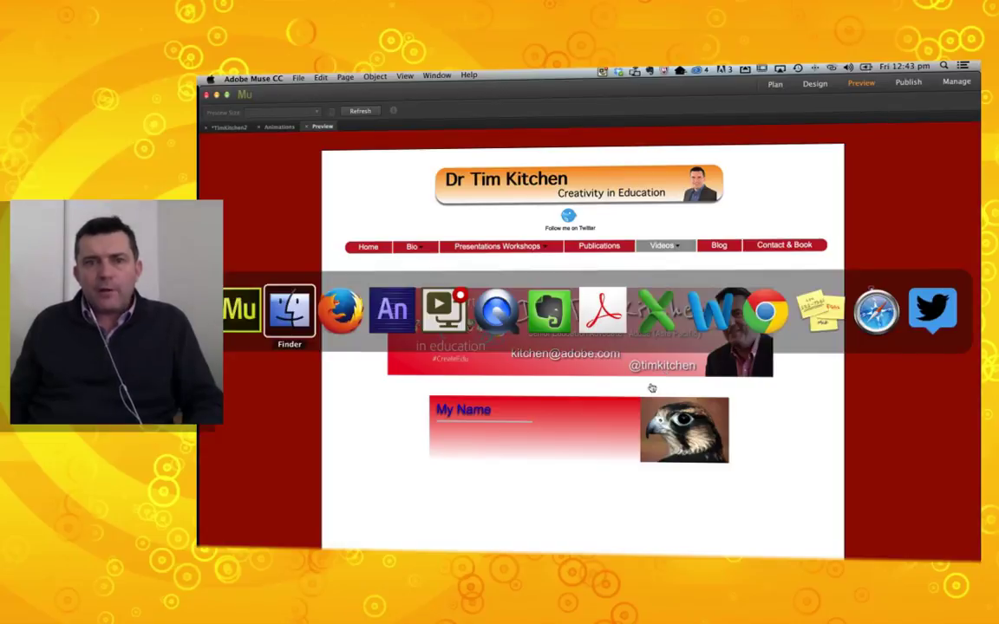
{"action": "key", "text": "Escape"}
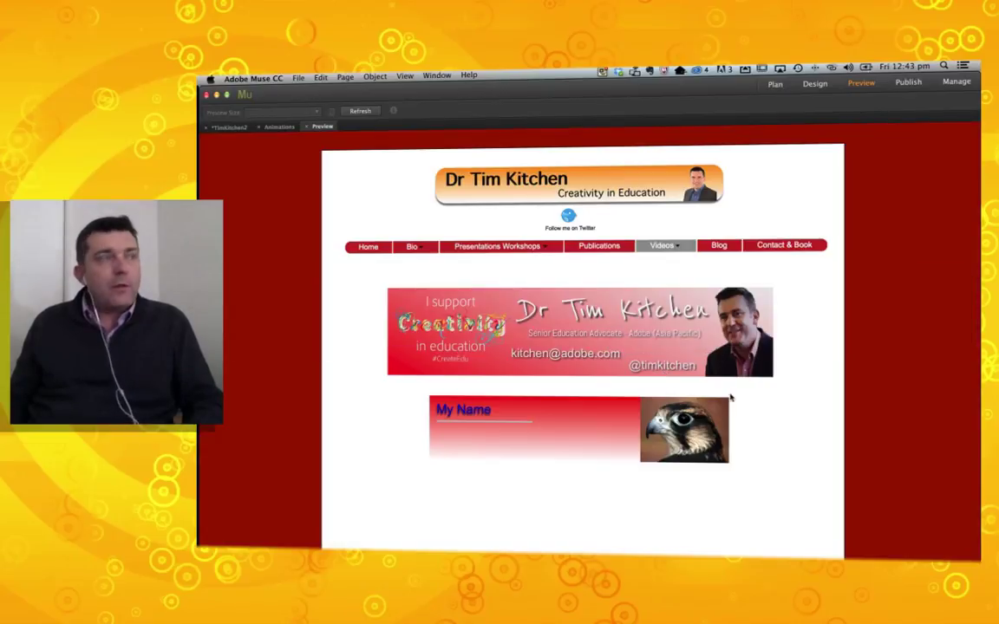
{"action": "key", "text": "super+Tab"}
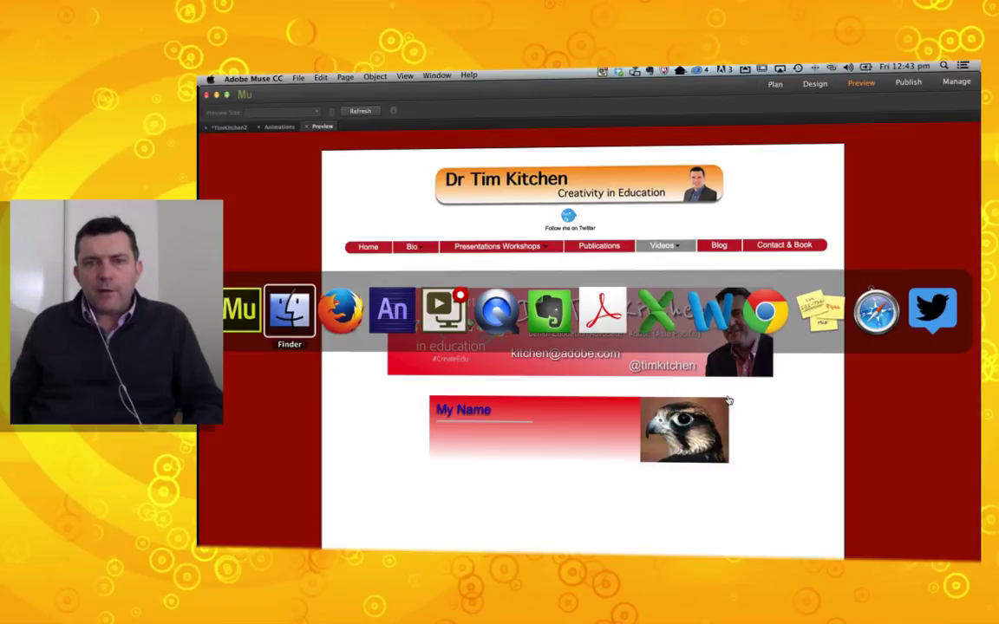
{"action": "key", "text": "Escape"}
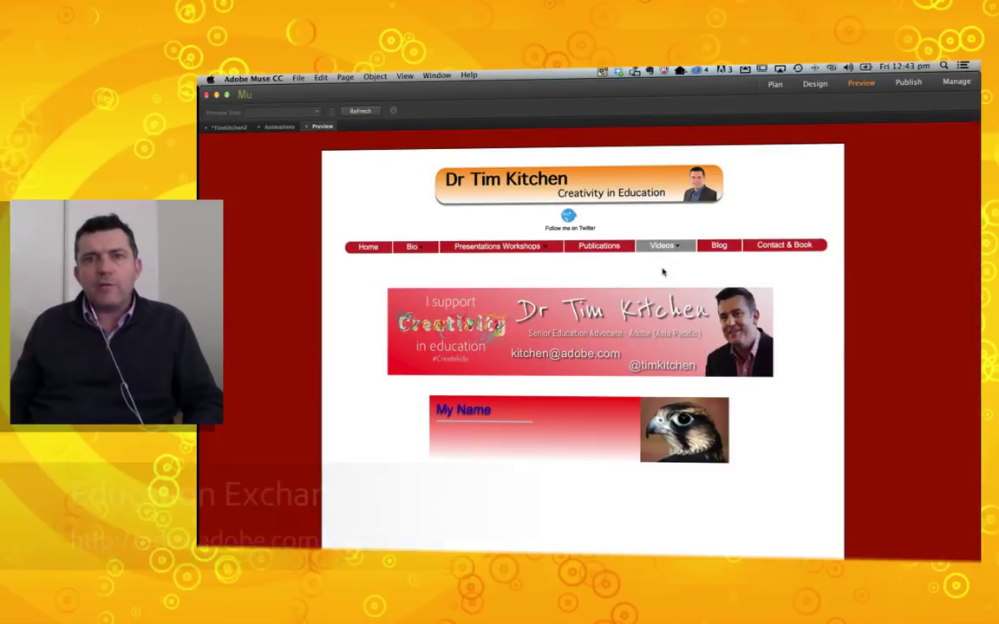